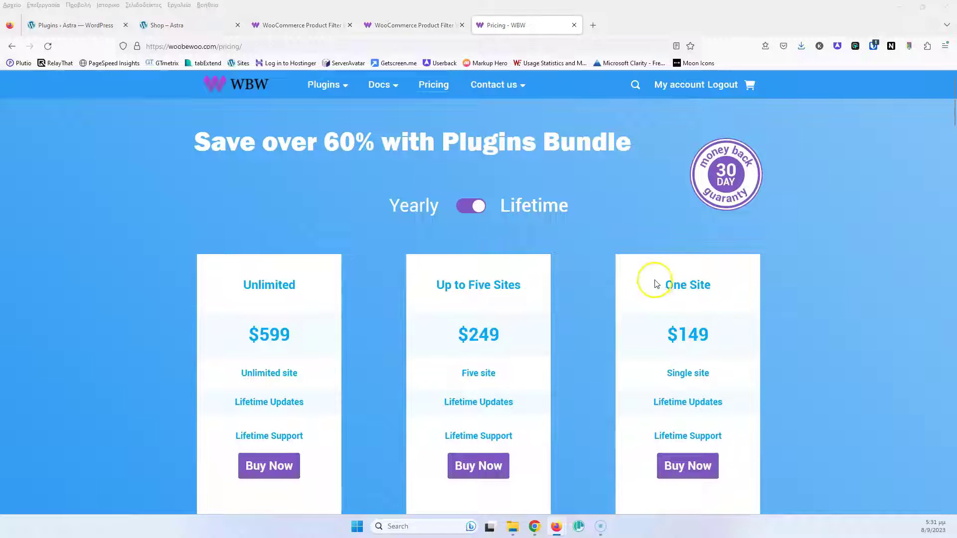
Switch the plugin bundle pricing to Yearly and look over the plan prices
click(676, 286)
click(471, 206)
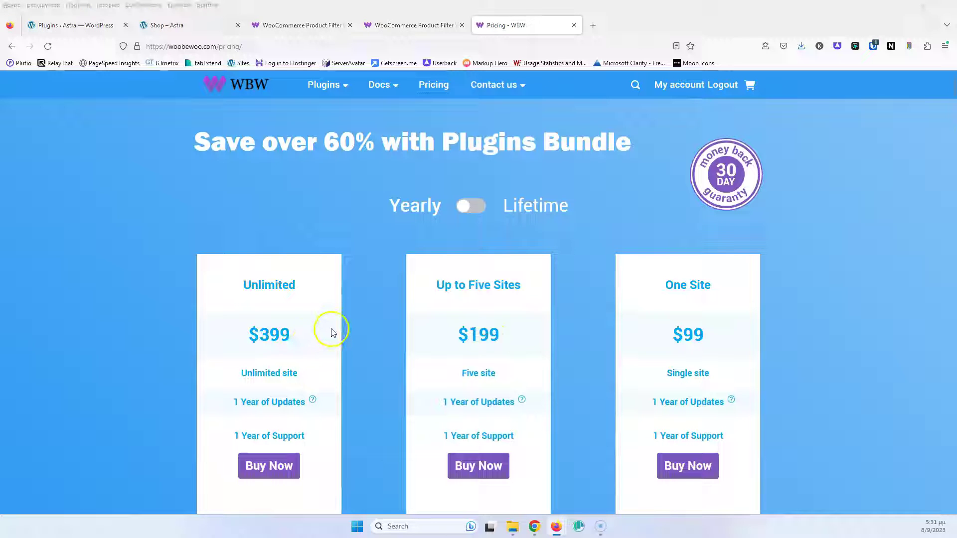
mouse_move(381, 86)
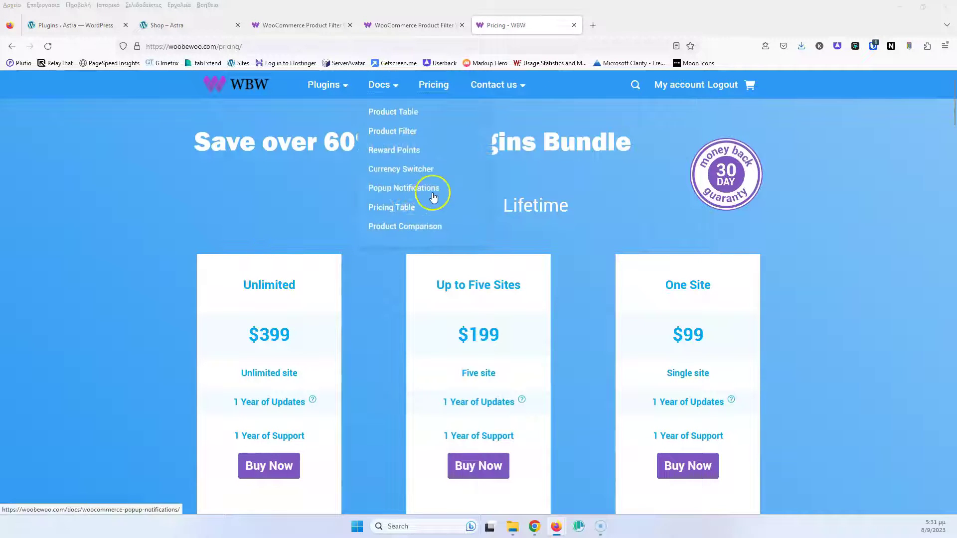
click(126, 189)
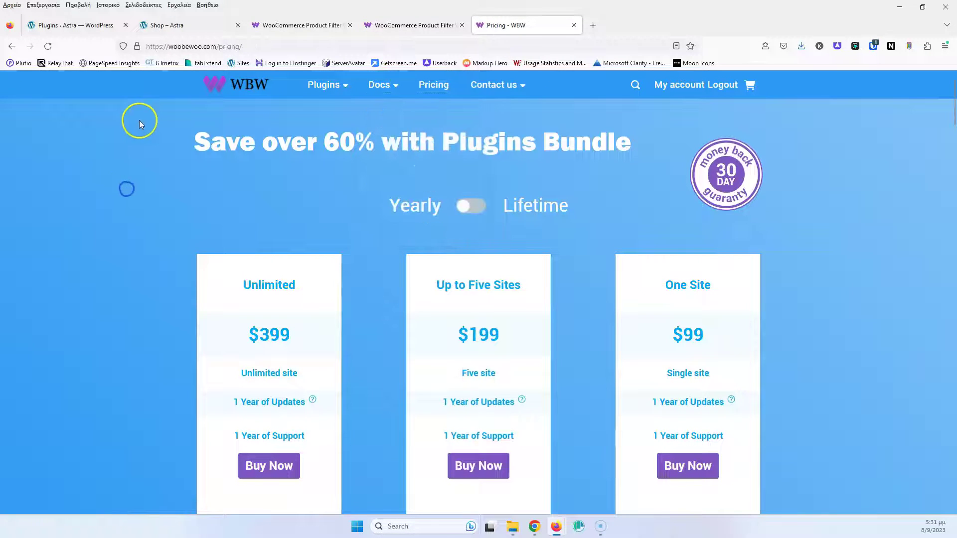
Examine the store page's sidebar with its price filter, category list and best sellers
click(164, 25)
scroll(68, 237, down, 8)
scroll(69, 241, up, 8)
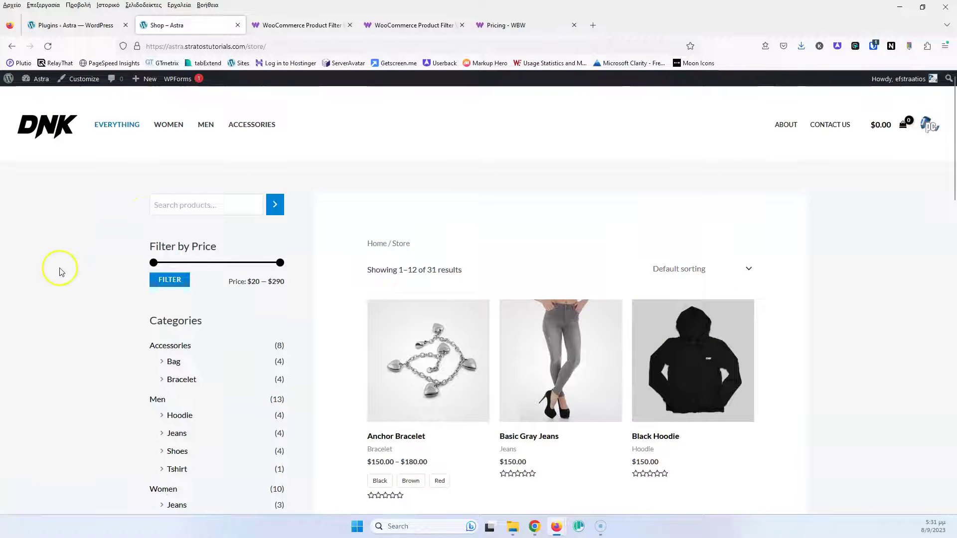
scroll(59, 271, down, 3)
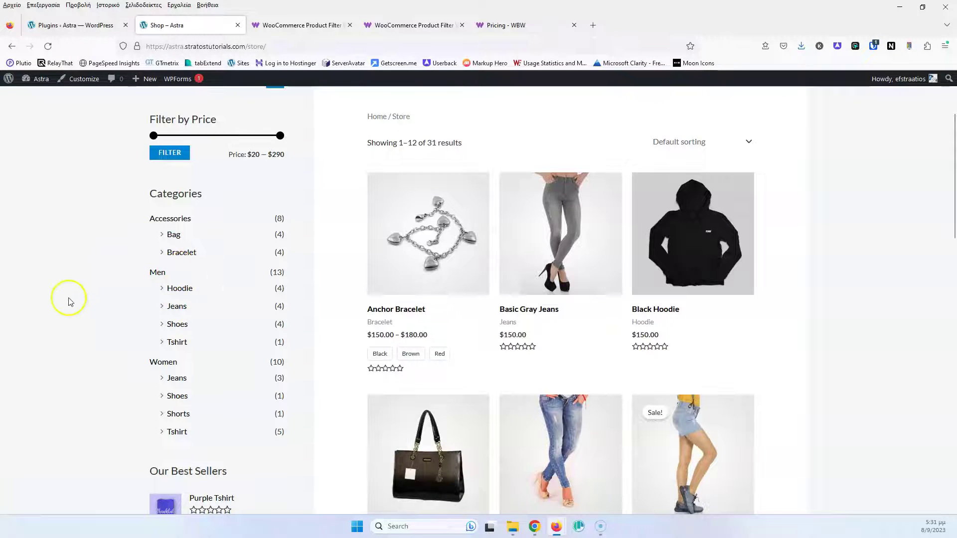
scroll(111, 335, down, 3)
scroll(110, 334, up, 5)
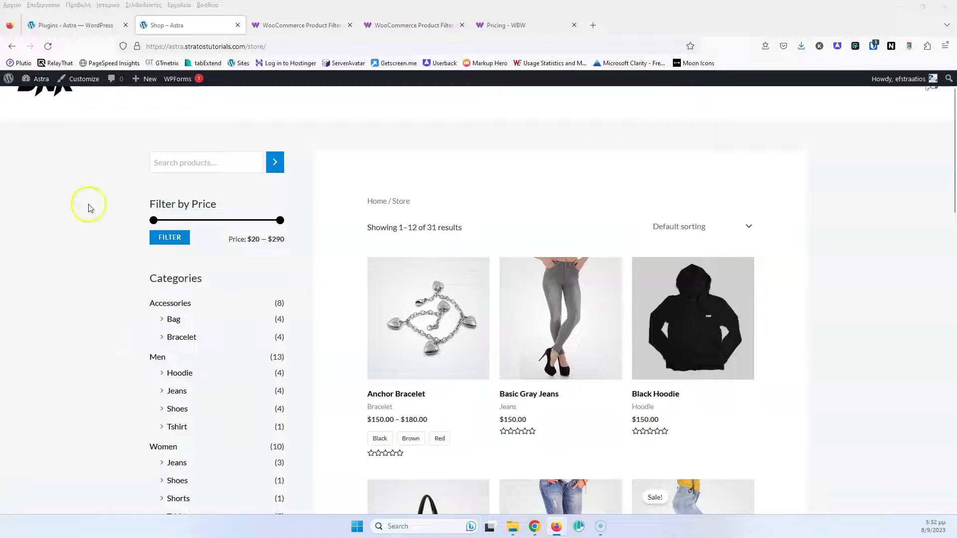
Find the Product Filter by WBW plugin with the search term "wbw", then install and activate it
click(65, 26)
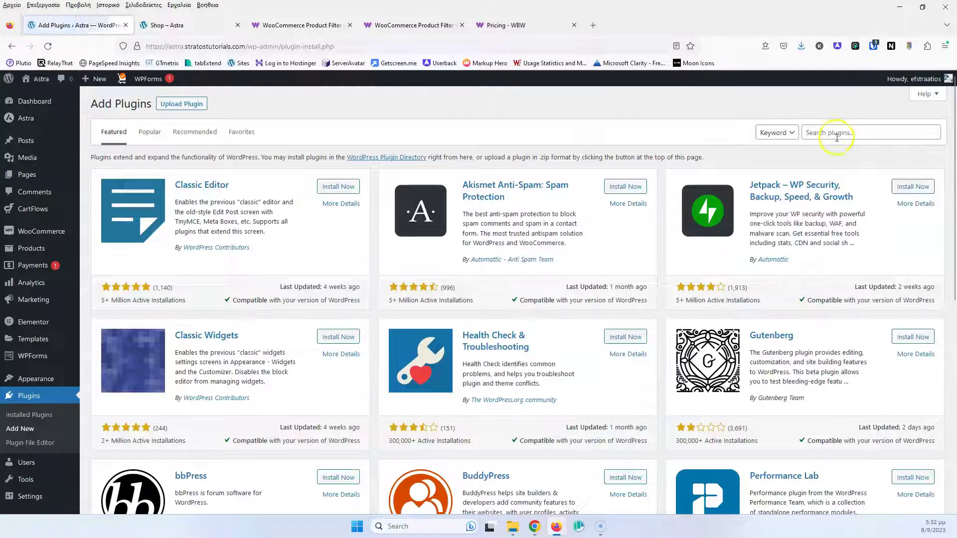
click(836, 134)
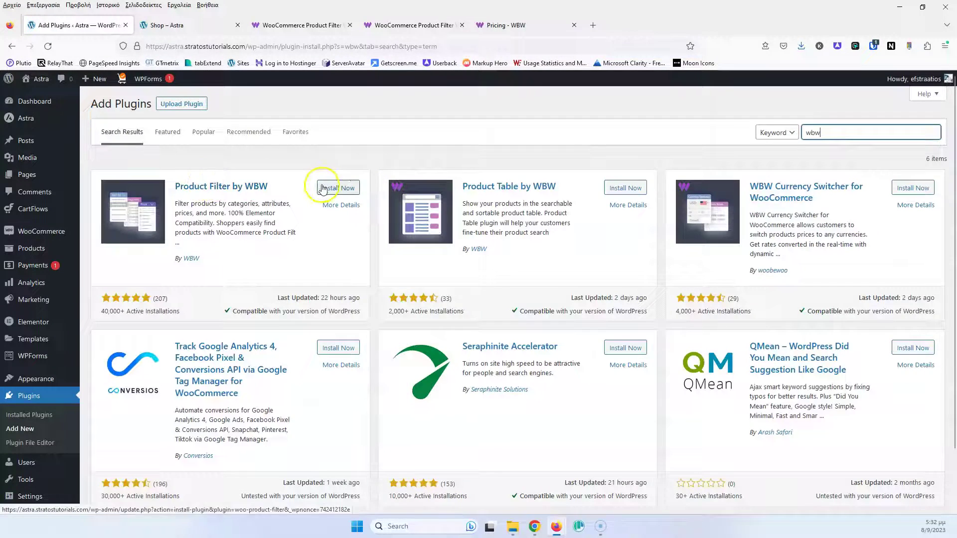
click(338, 189)
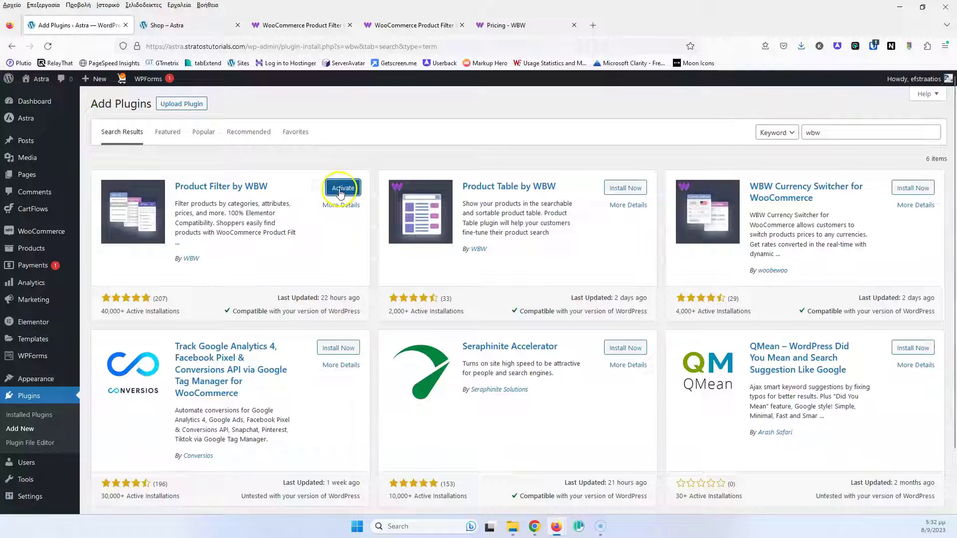
click(341, 191)
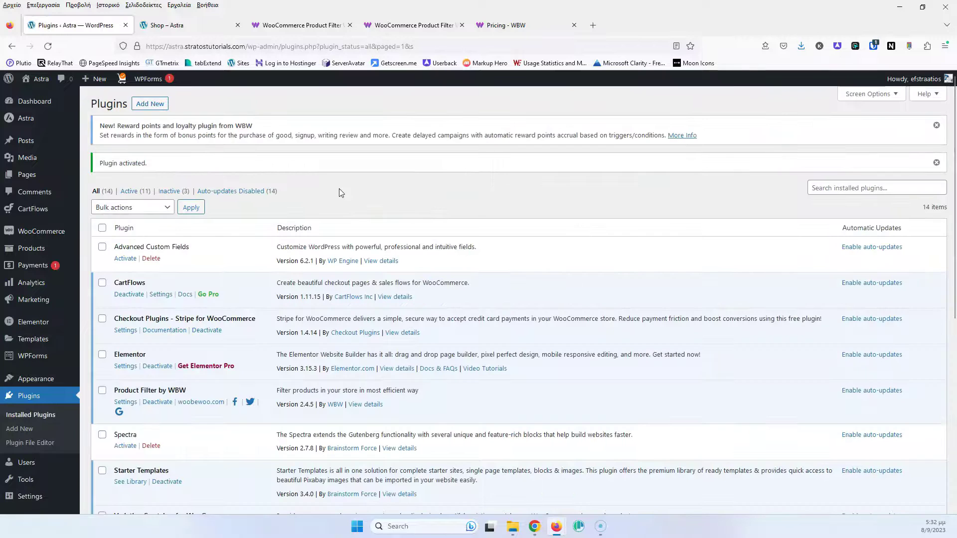
Open the WBW Product Filter overview page in the site admin and look through it
scroll(204, 257, down, 2)
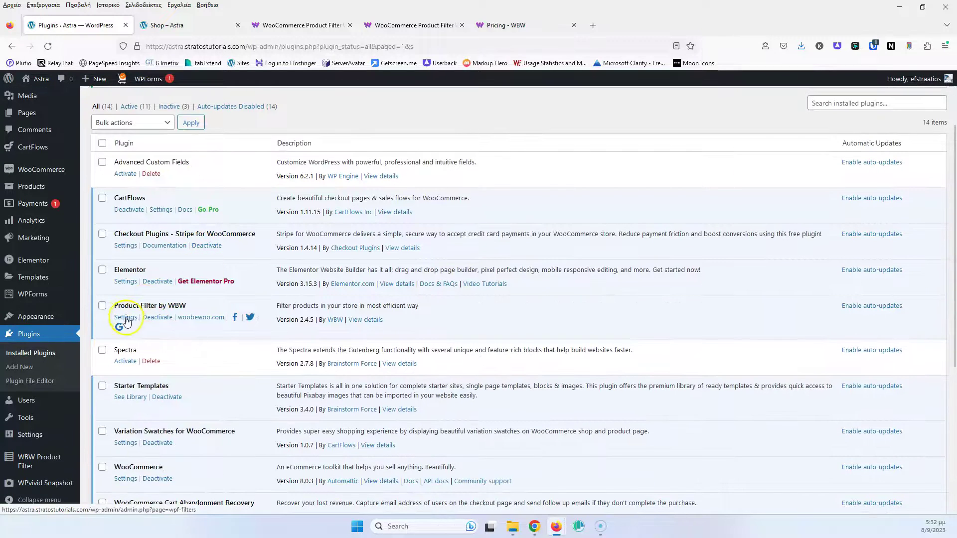
mouse_move(41, 464)
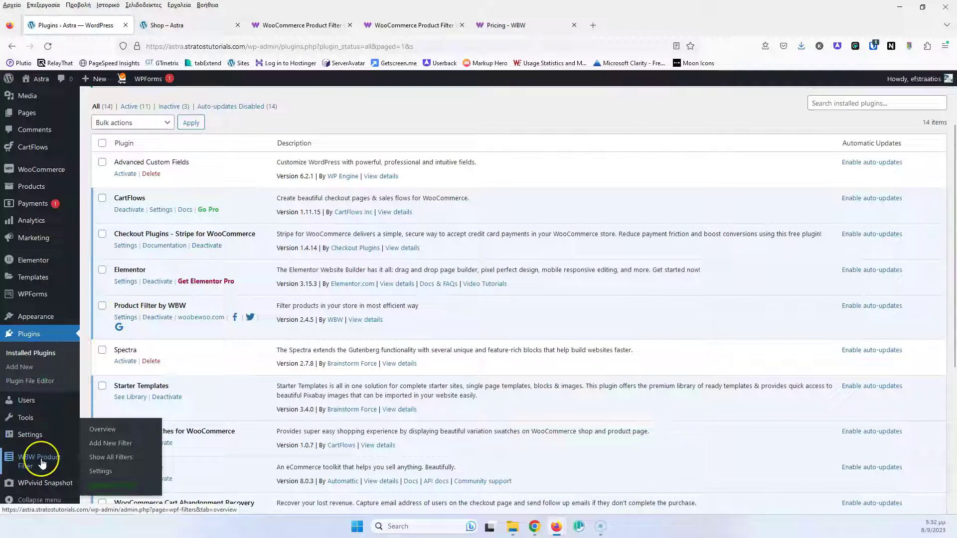
click(41, 463)
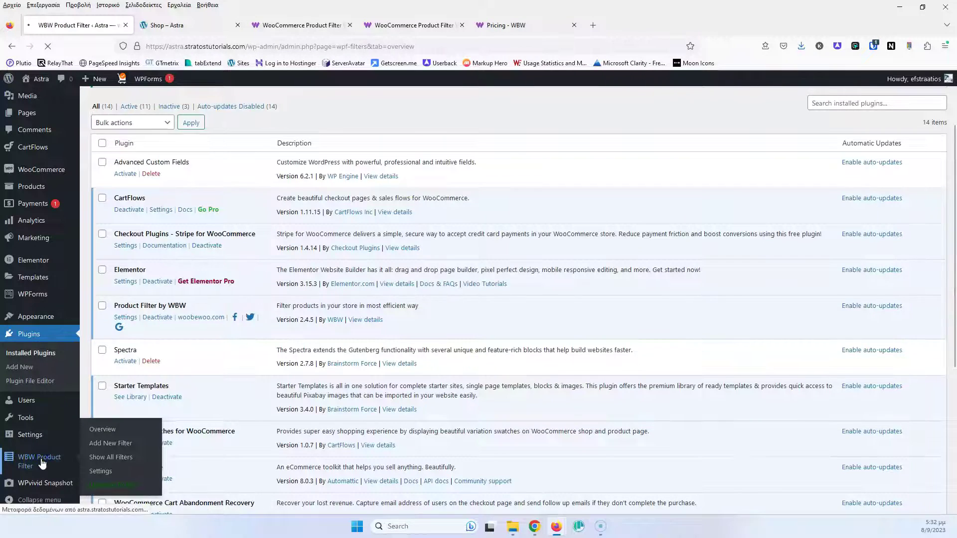
scroll(147, 265, down, 3)
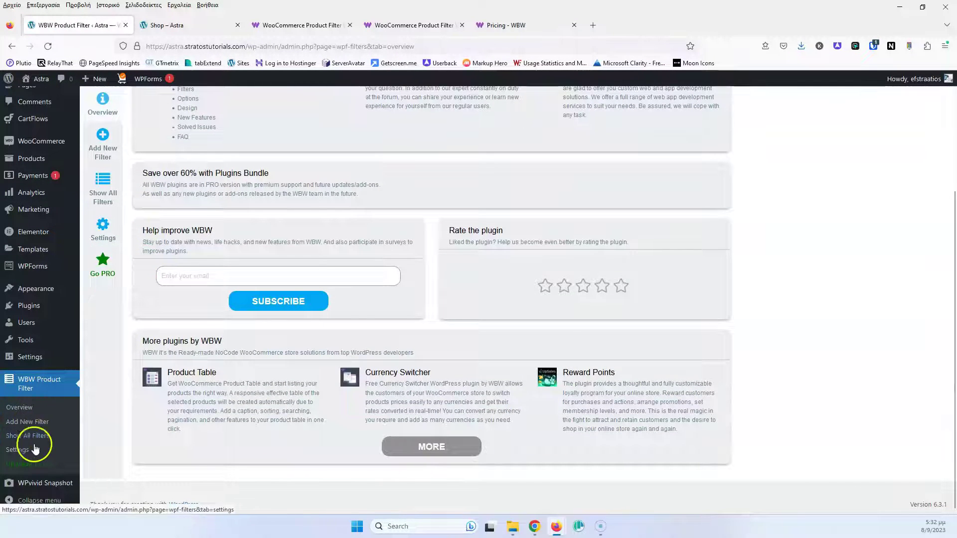
scroll(96, 316, up, 3)
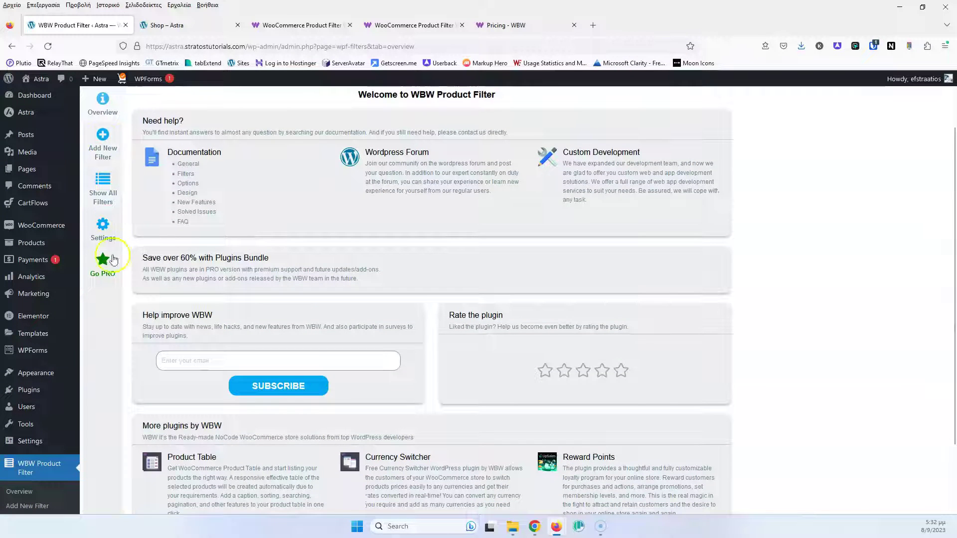
Create a new filter named Product Filters, save it and select its shortcode
click(106, 141)
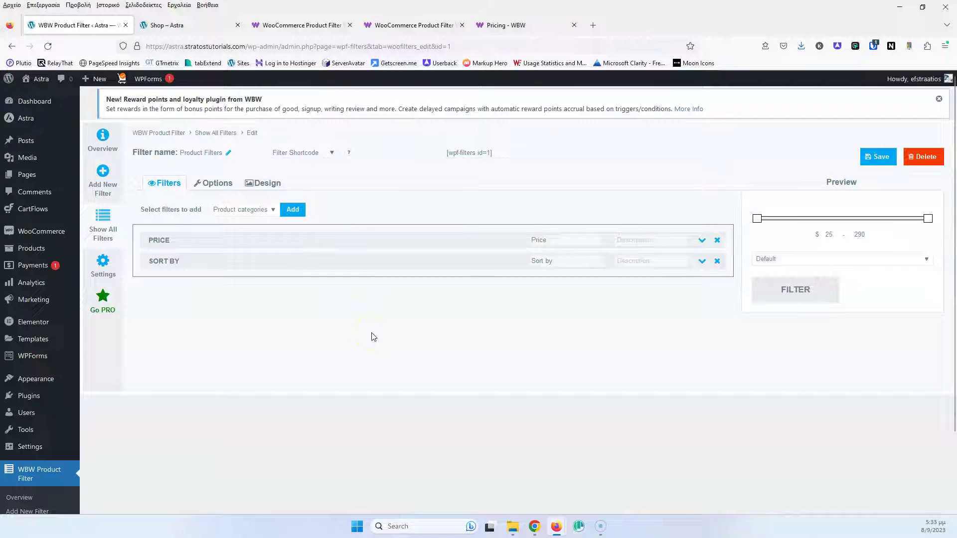
click(878, 158)
drag(497, 152, 438, 152)
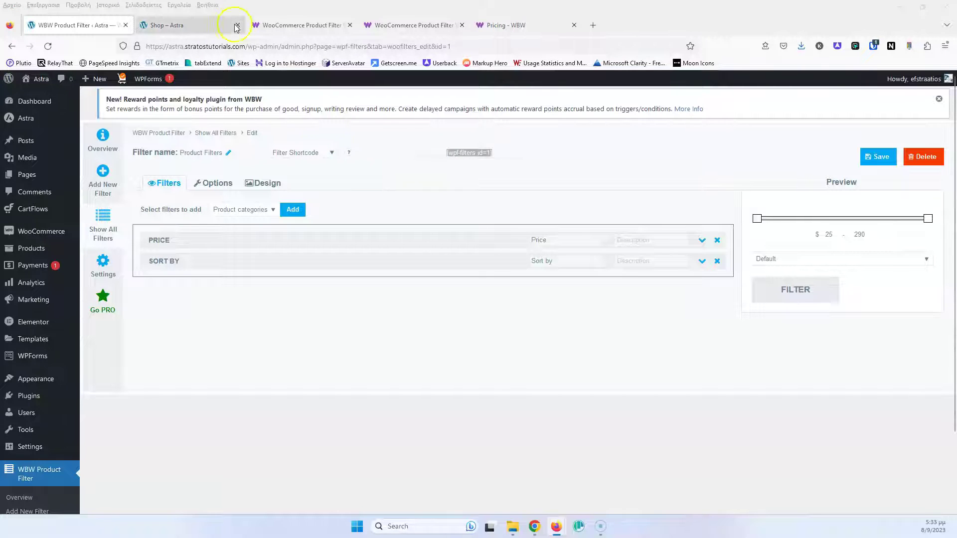
Open the site's Widgets page in a new browser tab and expand the WooCommerce Sidebar area
mouse_move(56, 383)
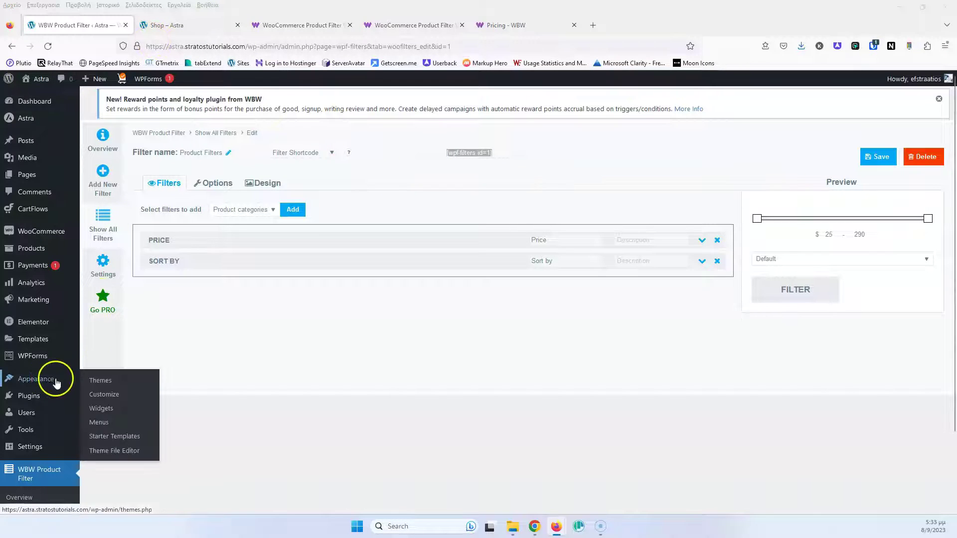
middle_click(102, 408)
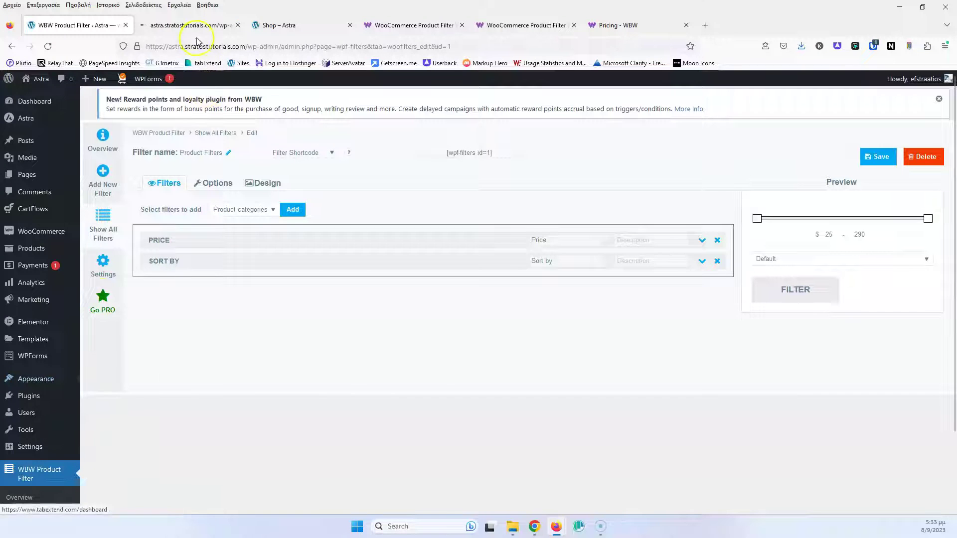
click(187, 25)
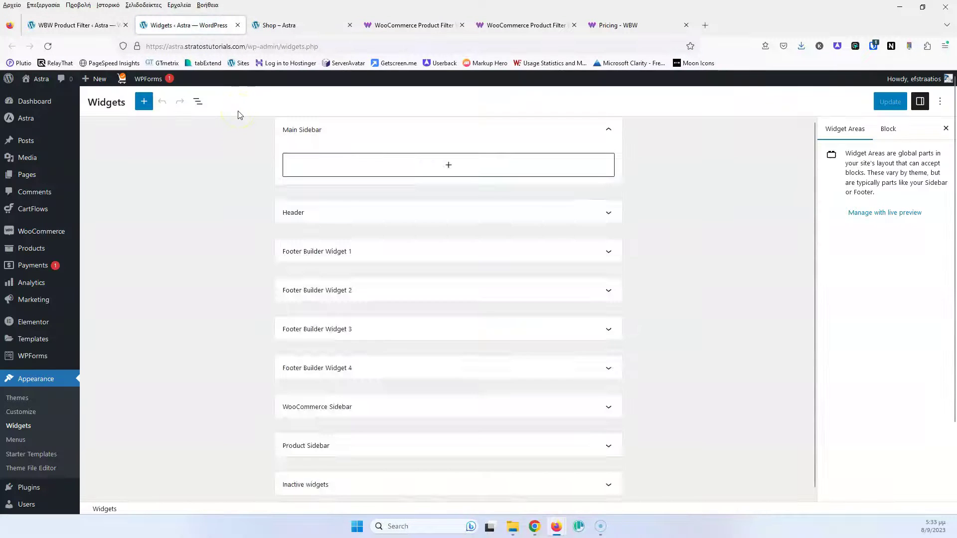
scroll(186, 269, down, 10)
scroll(187, 272, down, 1)
click(313, 394)
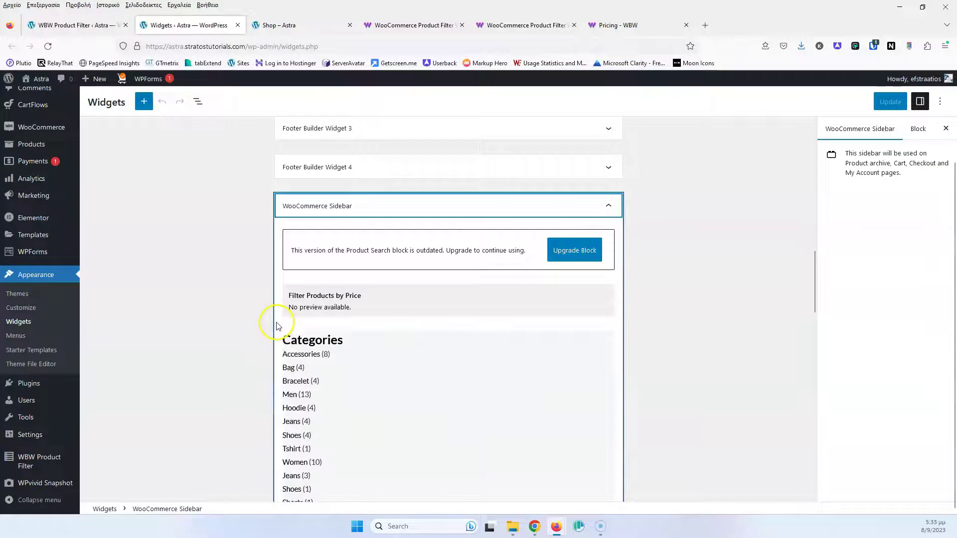
Delete the Our Best Sellers widget from the WooCommerce Sidebar
scroll(209, 317, down, 4)
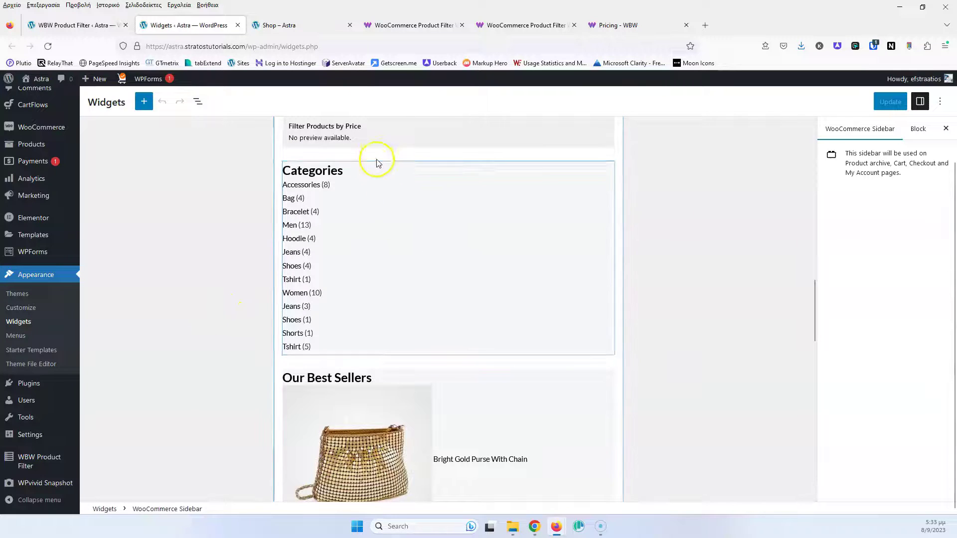
scroll(403, 251, down, 3)
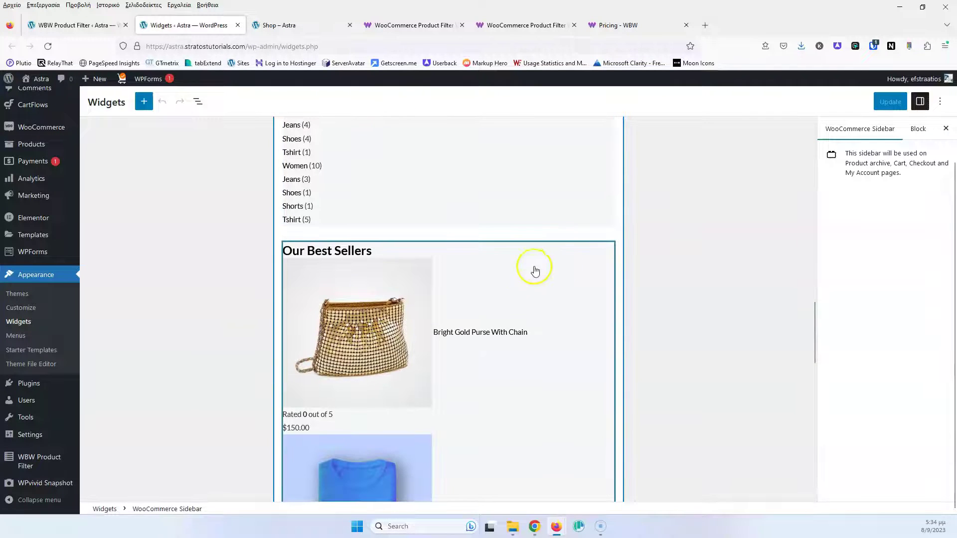
click(562, 262)
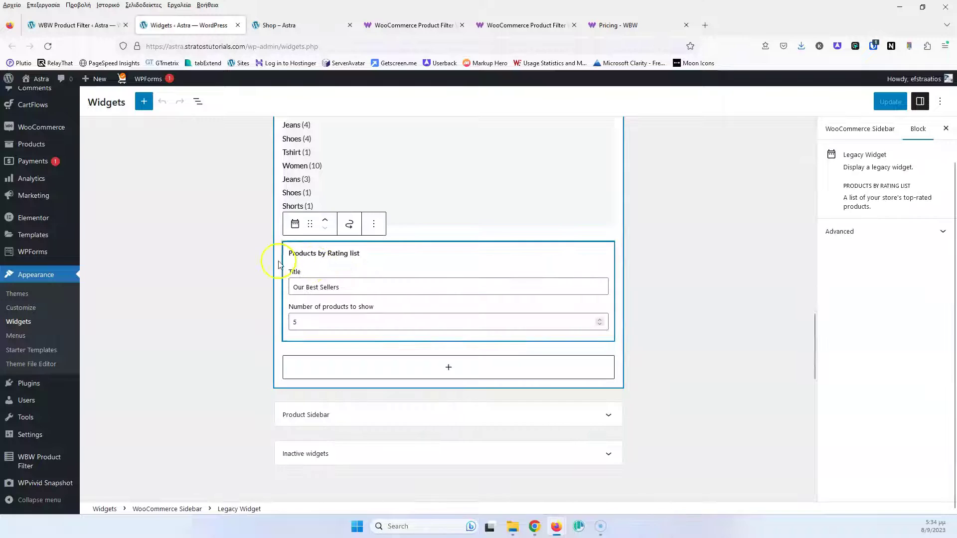
click(373, 224)
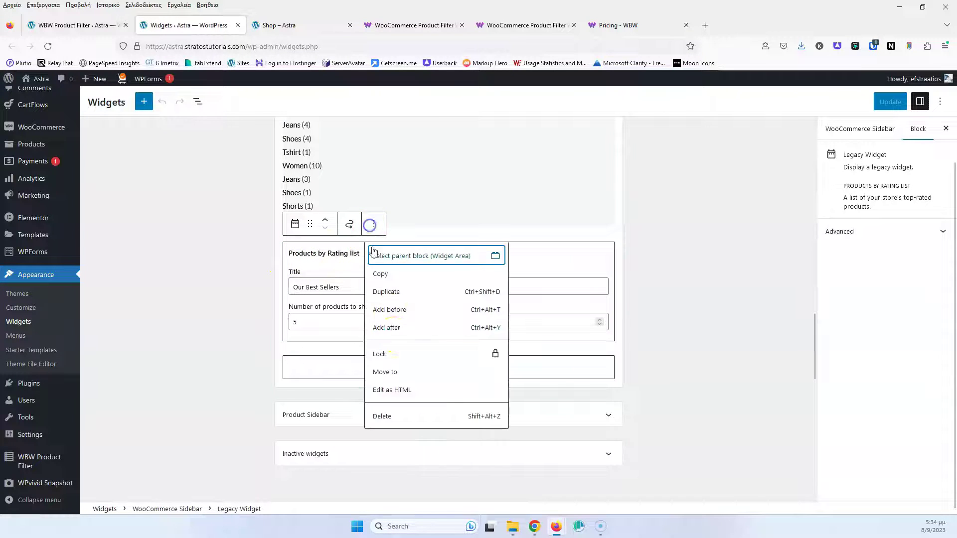
click(399, 416)
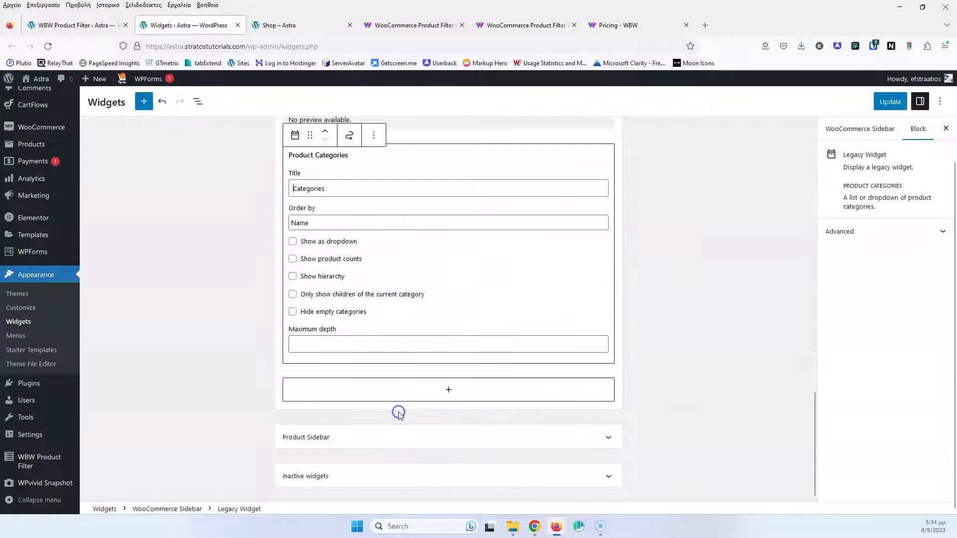
Add a WBW Product Filter widget below Categories, set its filter to Product Filters, and update the widgets
click(440, 393)
text(wbw)
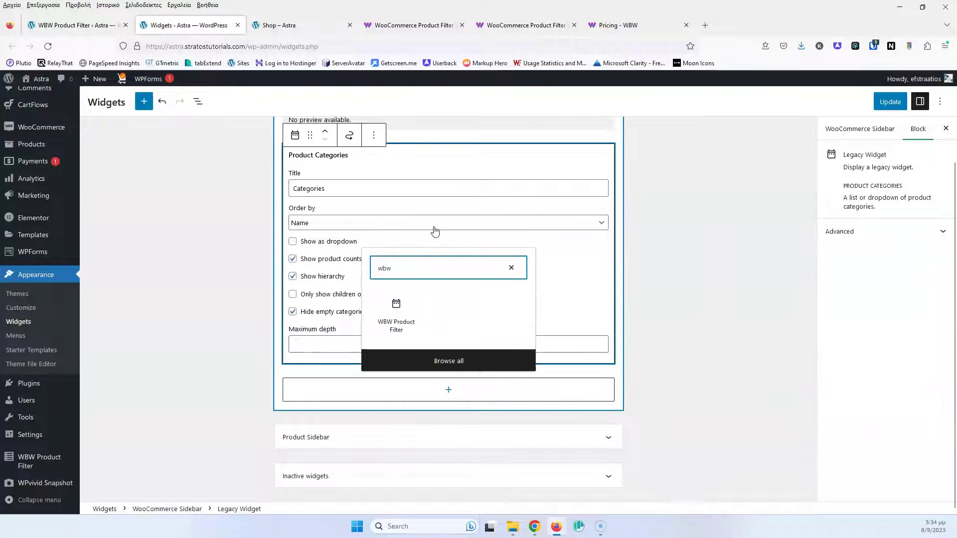
click(397, 312)
click(362, 394)
click(358, 424)
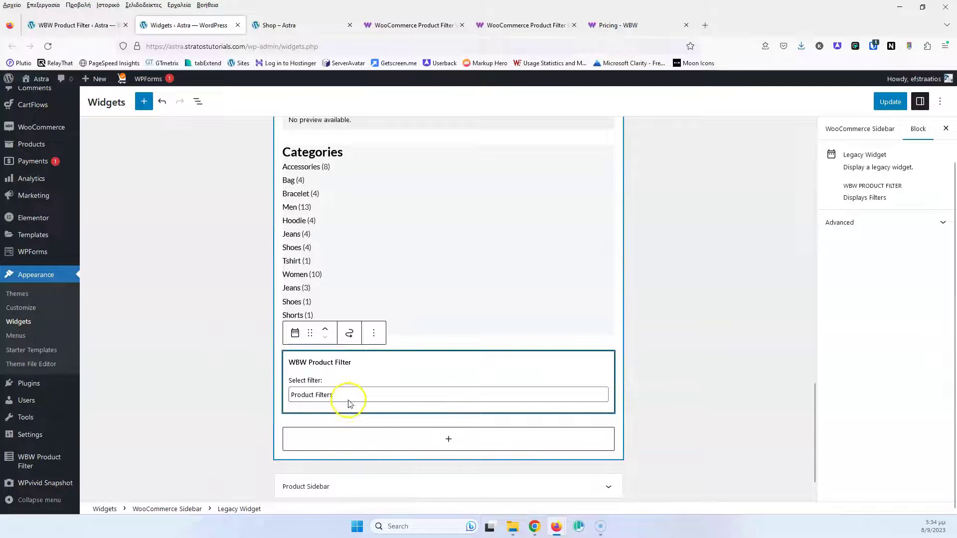
click(889, 101)
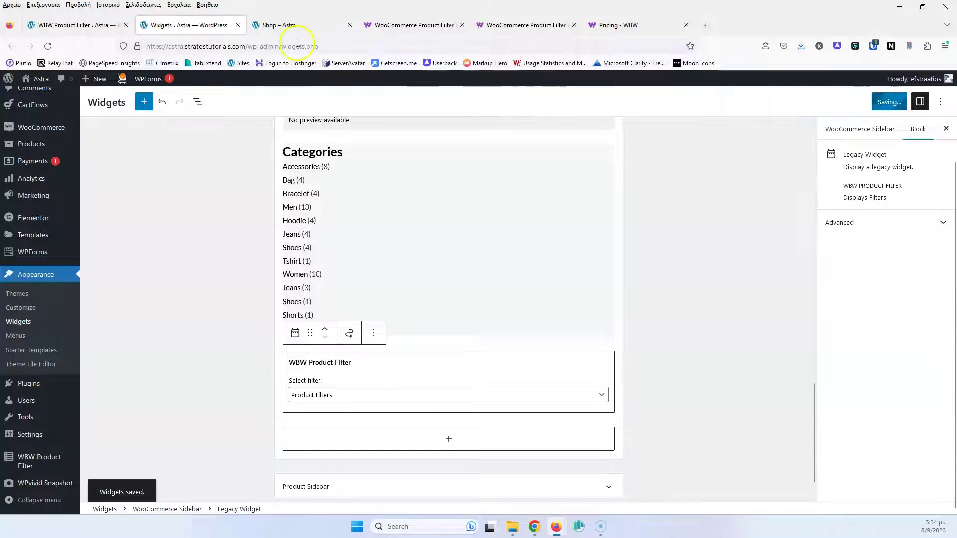
Close the Widgets page, reload the store page and check the new filter in its sidebar
click(238, 26)
click(184, 32)
click(48, 46)
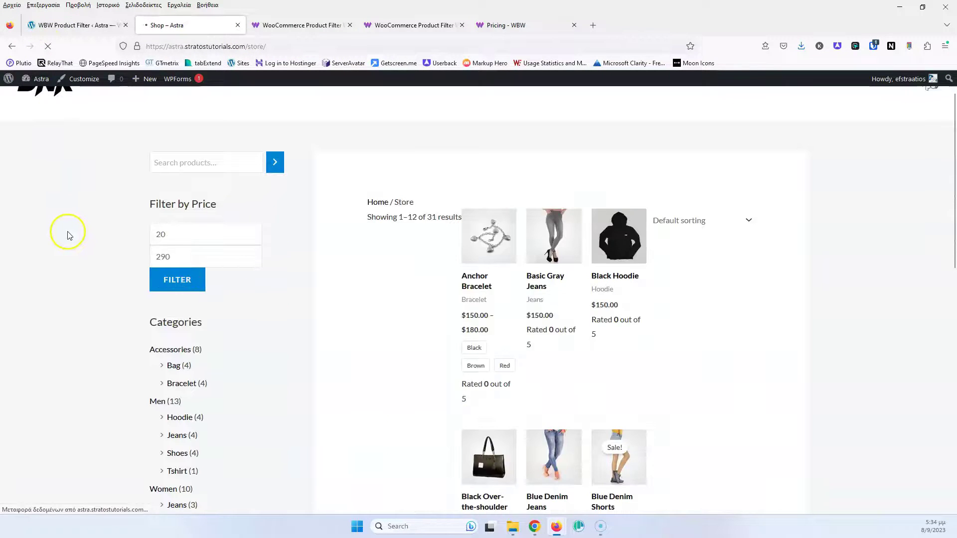
scroll(67, 227, down, 5)
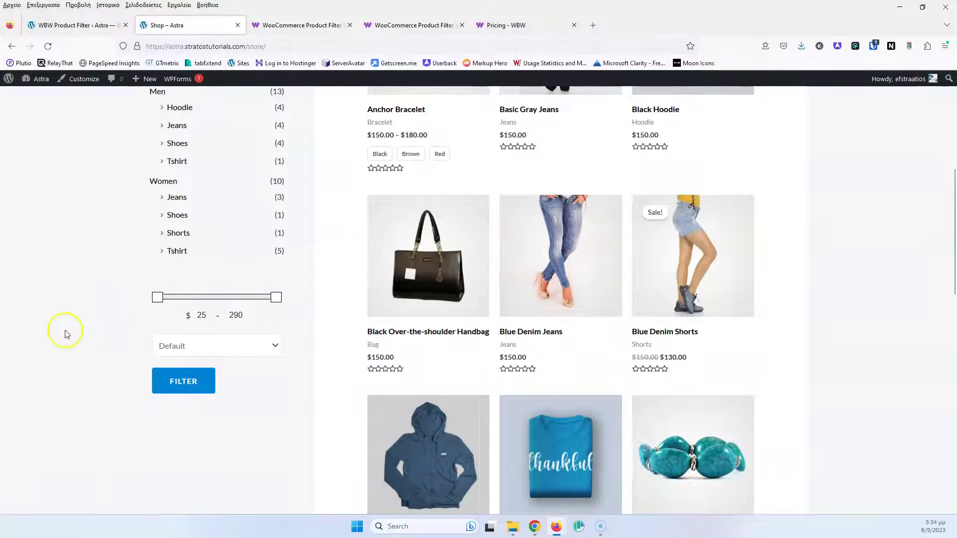
scroll(96, 327, up, 4)
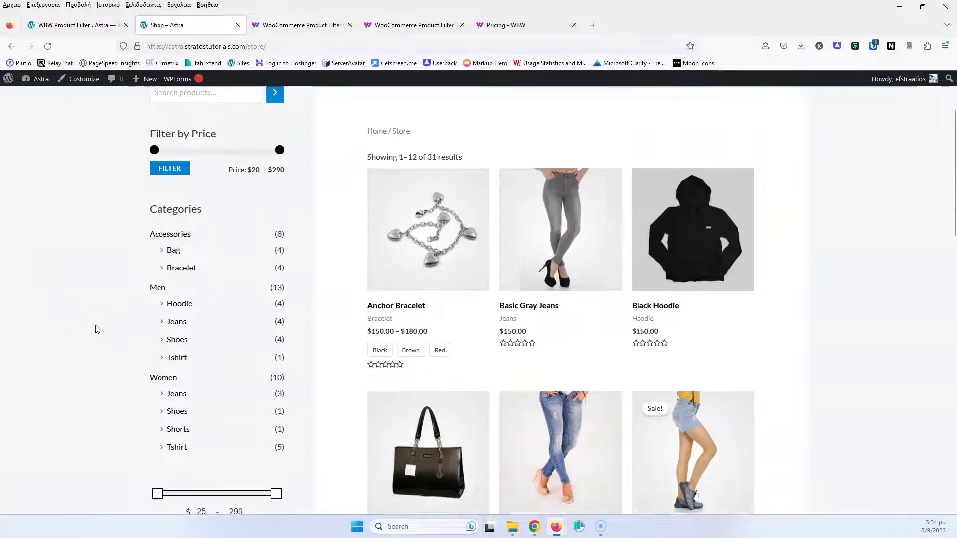
scroll(94, 328, up, 2)
Return to the Product Filters editor and move the Price filter below Sort By
click(69, 25)
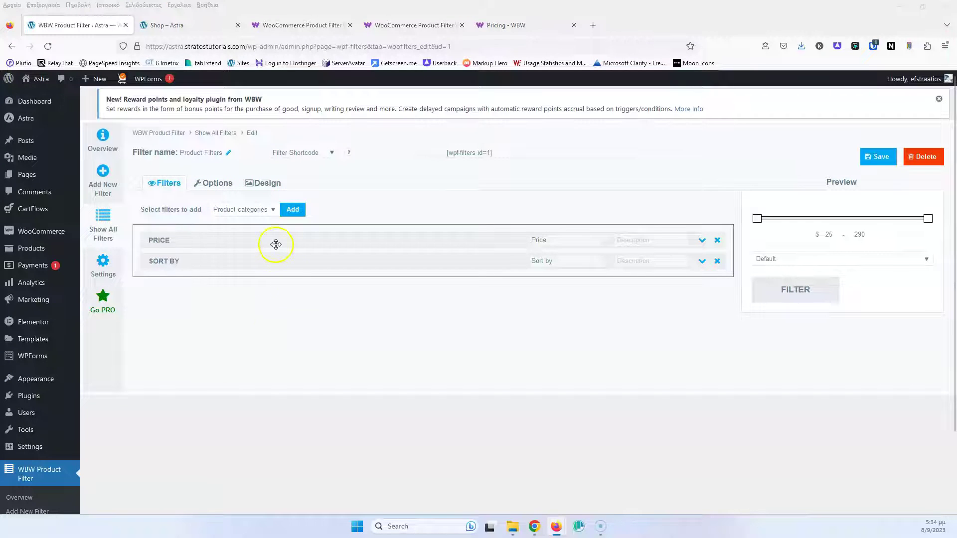
drag(220, 247, 216, 267)
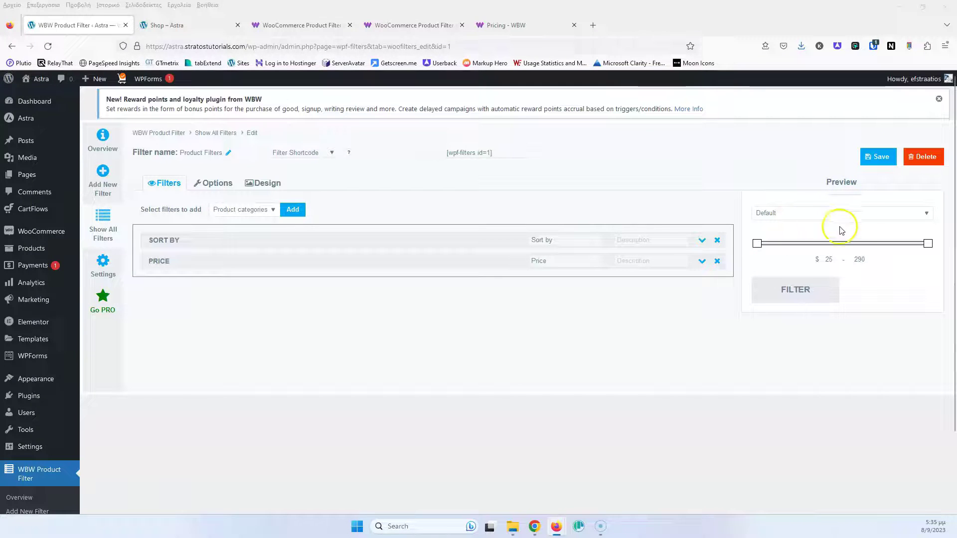
Expand the Sort By filter and review its title, display and sort option settings
click(703, 240)
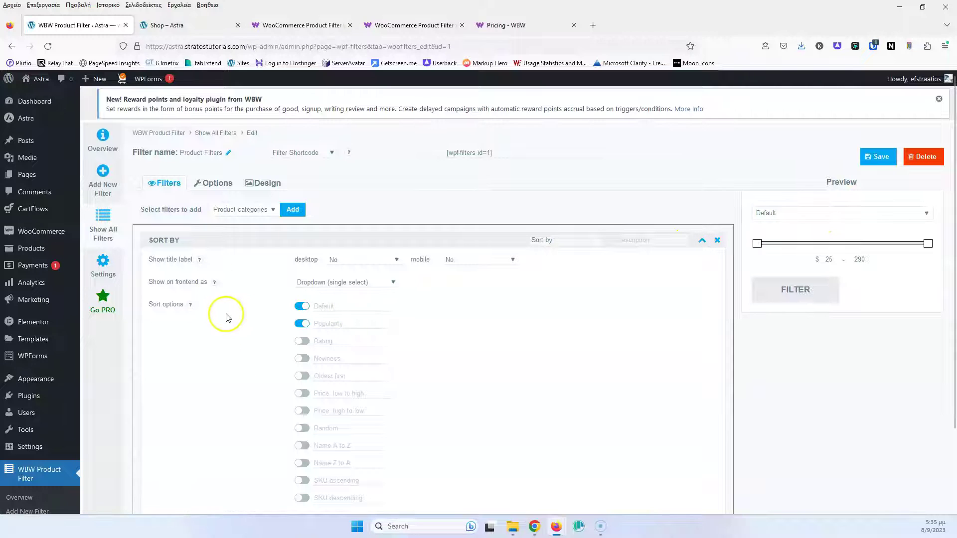
scroll(219, 306, down, 3)
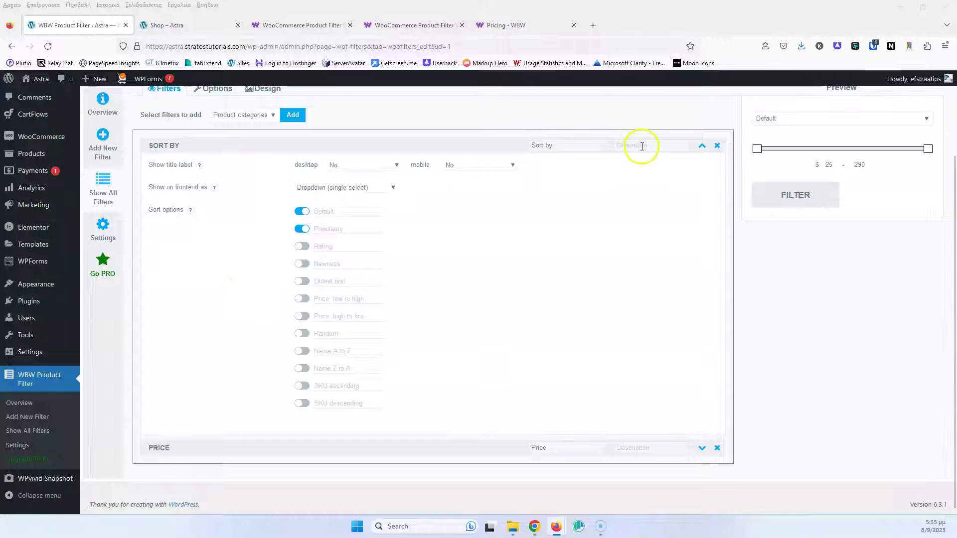
scroll(626, 188, up, 2)
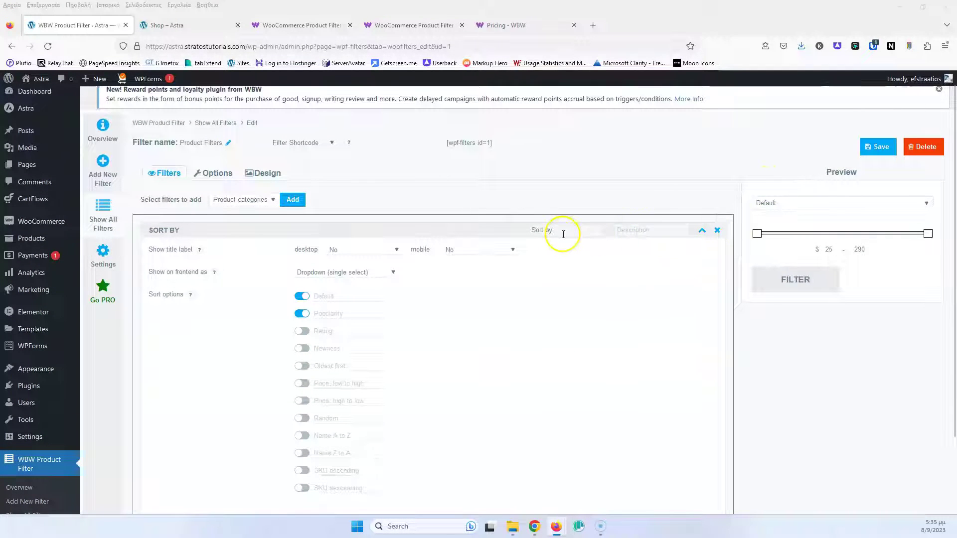
Copy the Sort By filter's title "Sort by" into its description and save the filter
drag(563, 234, 488, 233)
key(ctrl+c)
click(627, 230)
key(ctrl+v)
click(878, 150)
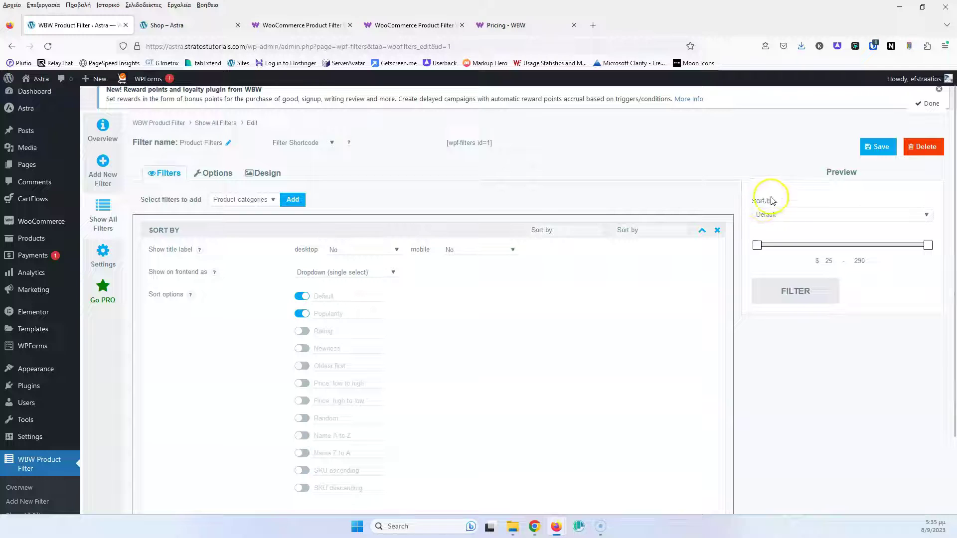
Set the Sort By title label to "Yes, show as opened" on desktop and "Yes, show as close" on mobile
mouse_move(186, 250)
click(353, 248)
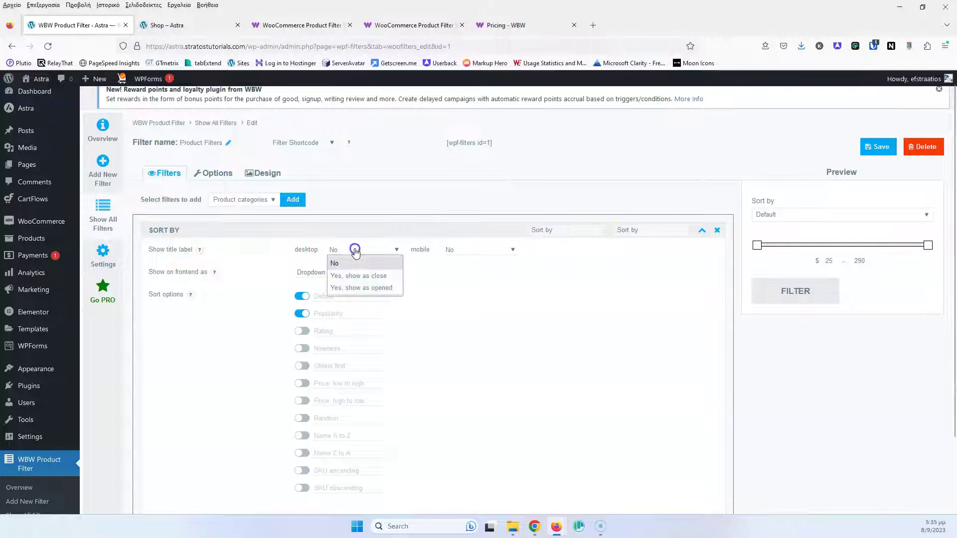
click(361, 289)
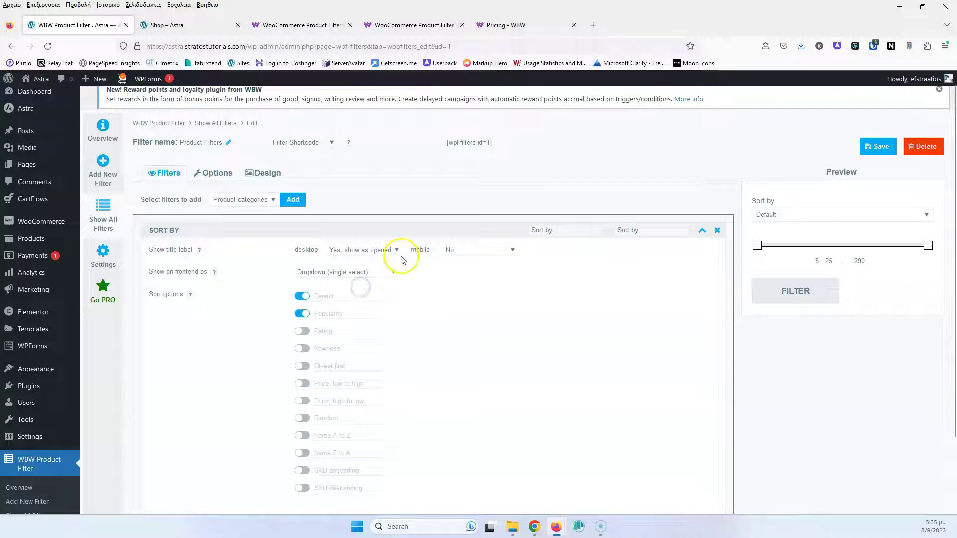
click(473, 252)
click(481, 275)
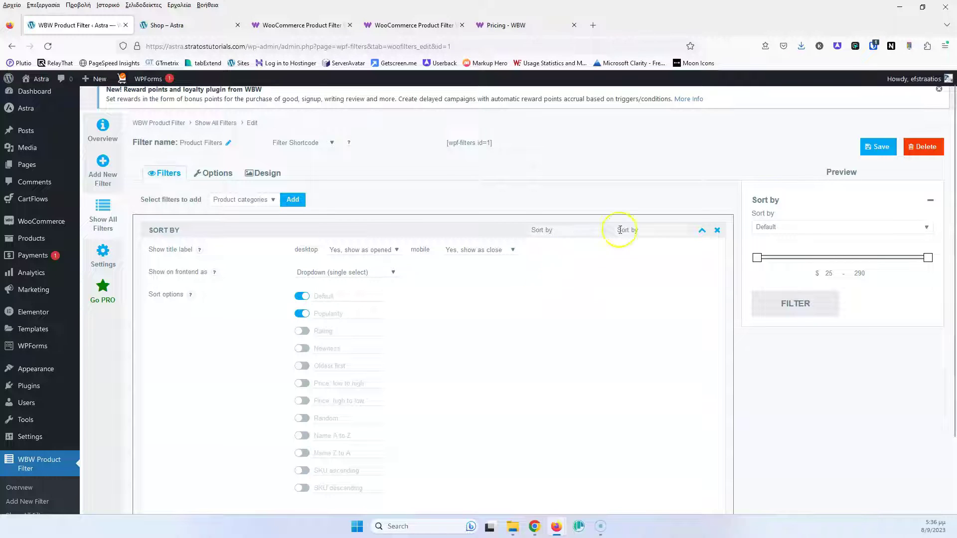
Test collapsing and reopening Sort by in the preview, clear the filter's description, and save
click(927, 201)
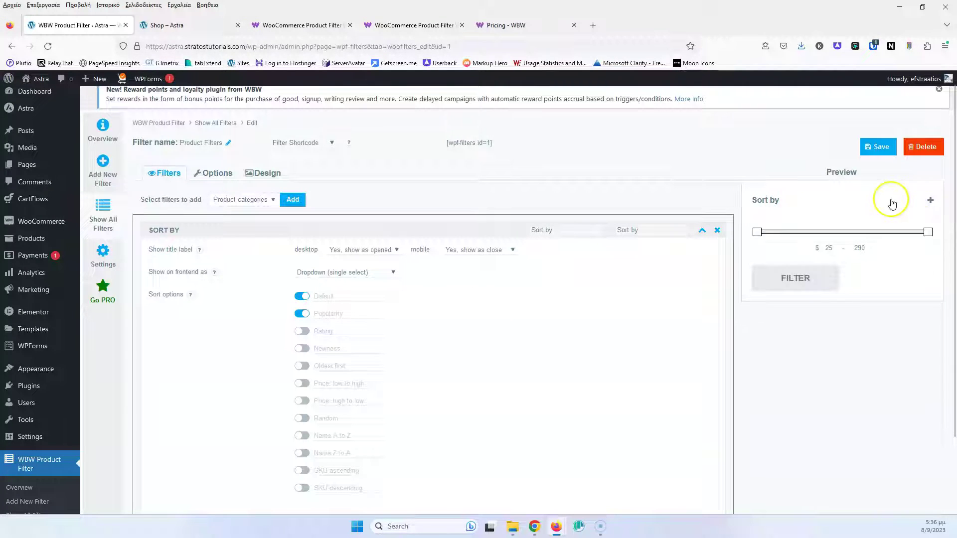
click(930, 202)
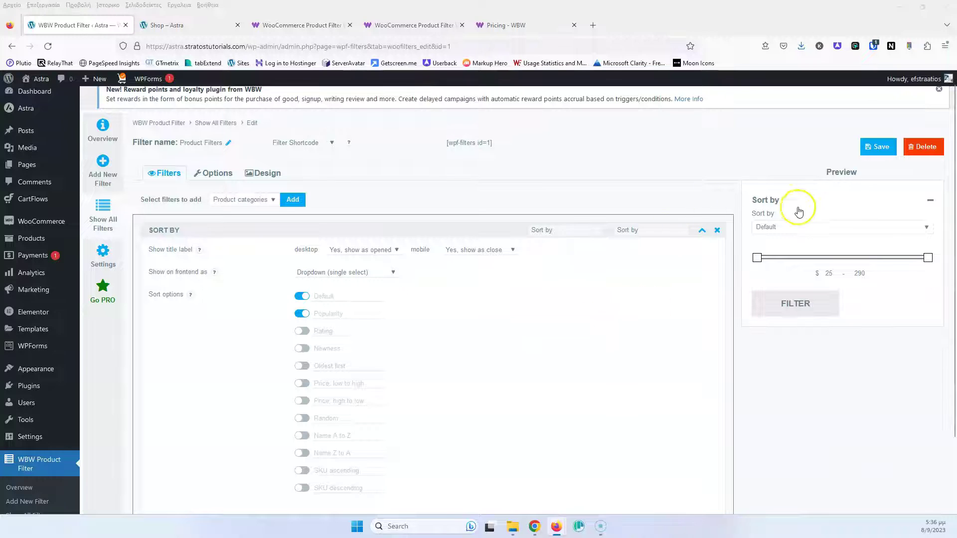
double_click(631, 230)
click(877, 146)
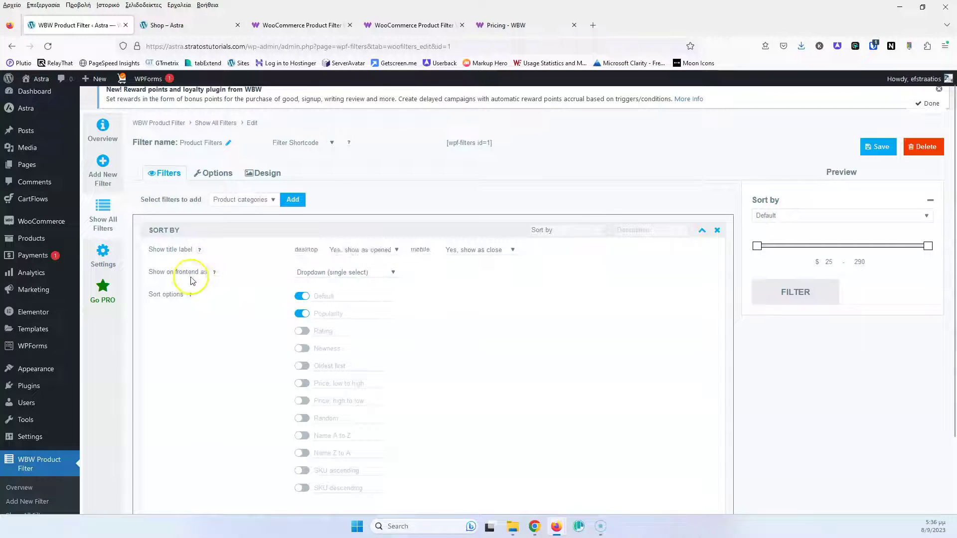
Try the Stylized Dropdown Pro display for Sort By and switch it back to Dropdown (single select)
click(359, 273)
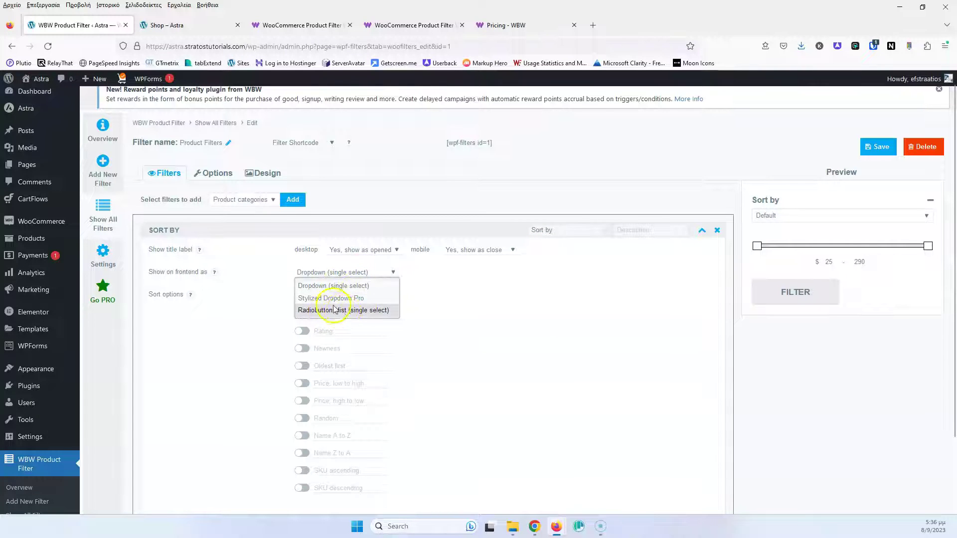
click(351, 300)
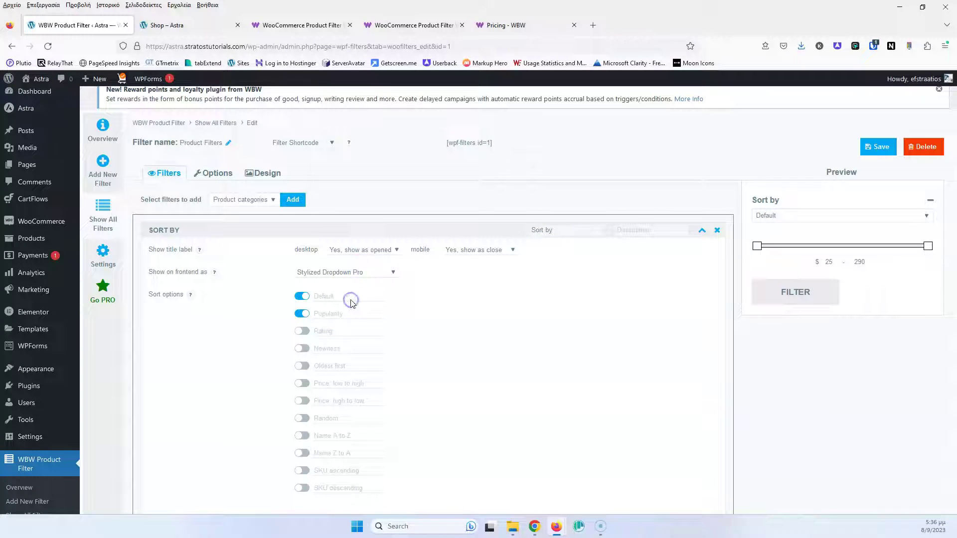
click(371, 273)
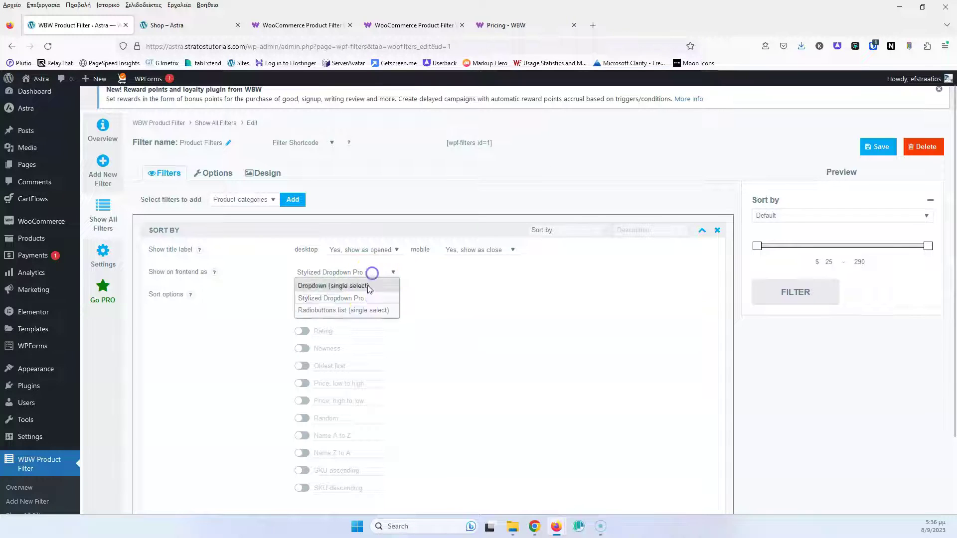
click(359, 286)
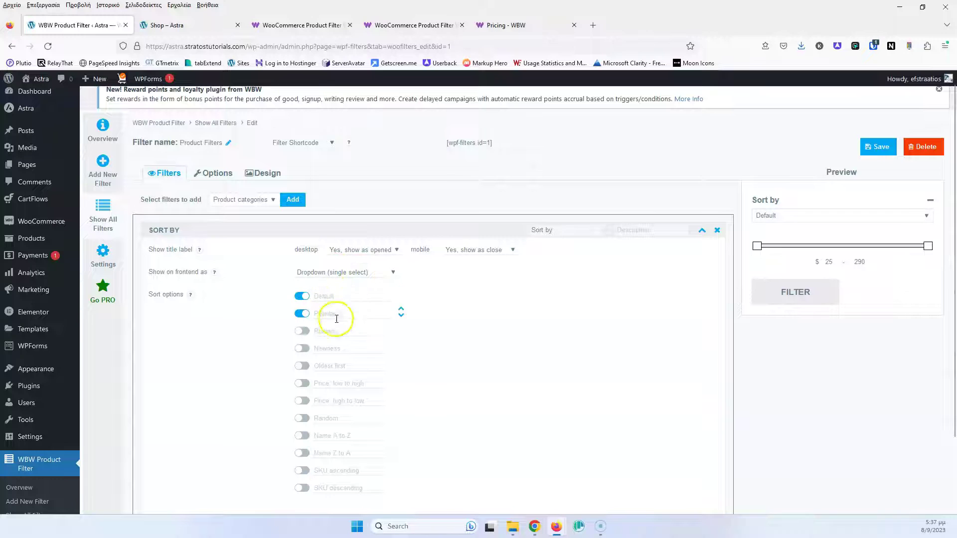
Disable the Popularity sort option and enable Price: low to high, Price: high to low, Name A to Z and Name Z to A
click(803, 215)
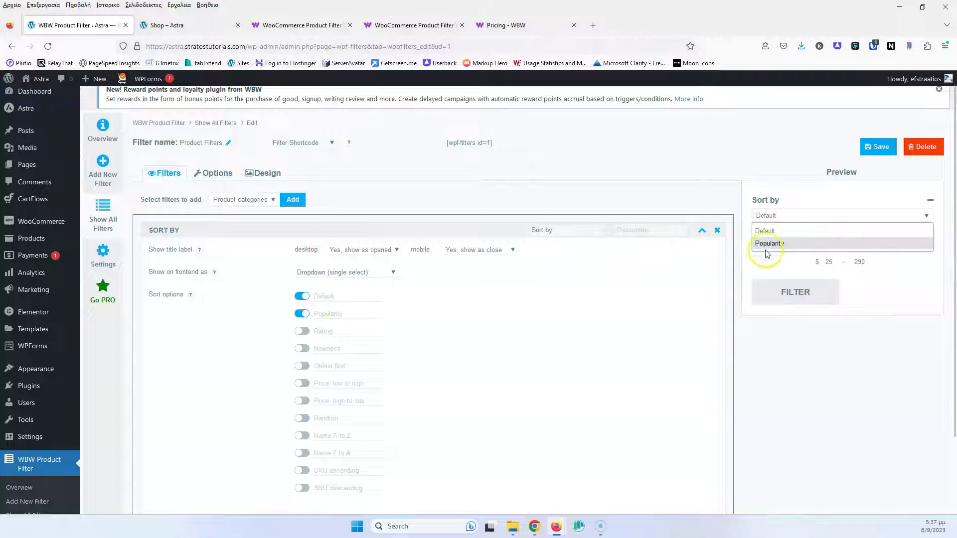
click(302, 314)
click(302, 384)
click(304, 401)
click(302, 437)
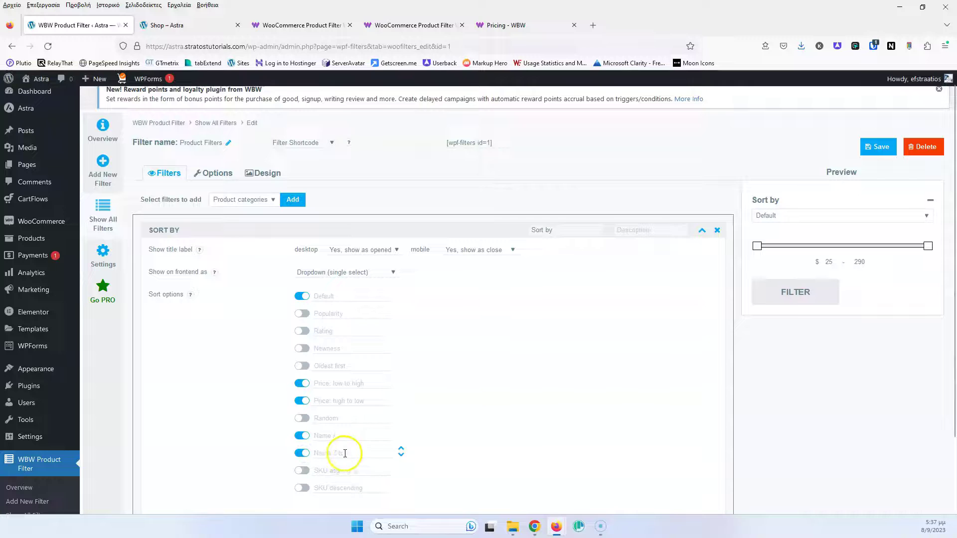
drag(402, 452, 373, 449)
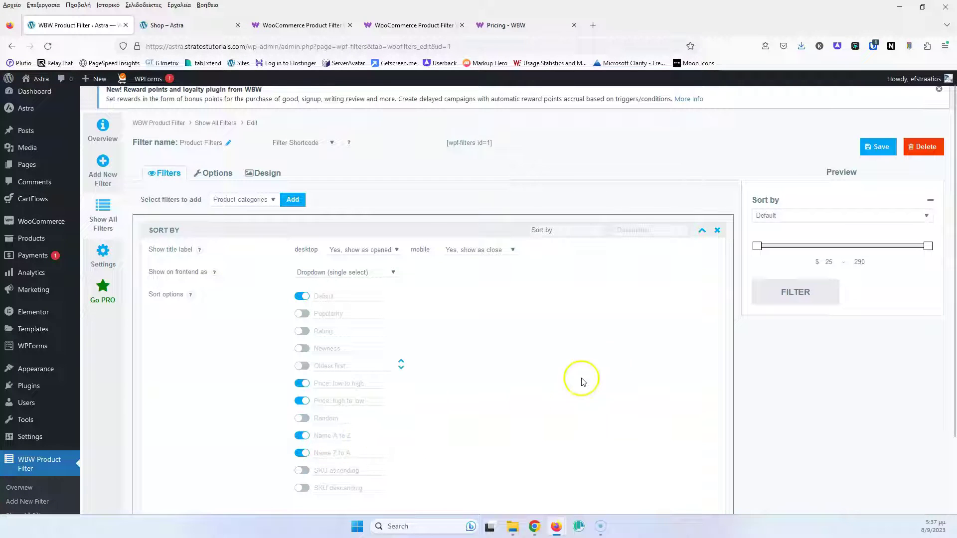
Check the Sort by choices in the preview and collapse the Sort By filter's settings
click(806, 215)
click(626, 333)
scroll(623, 332, down, 2)
scroll(616, 331, up, 2)
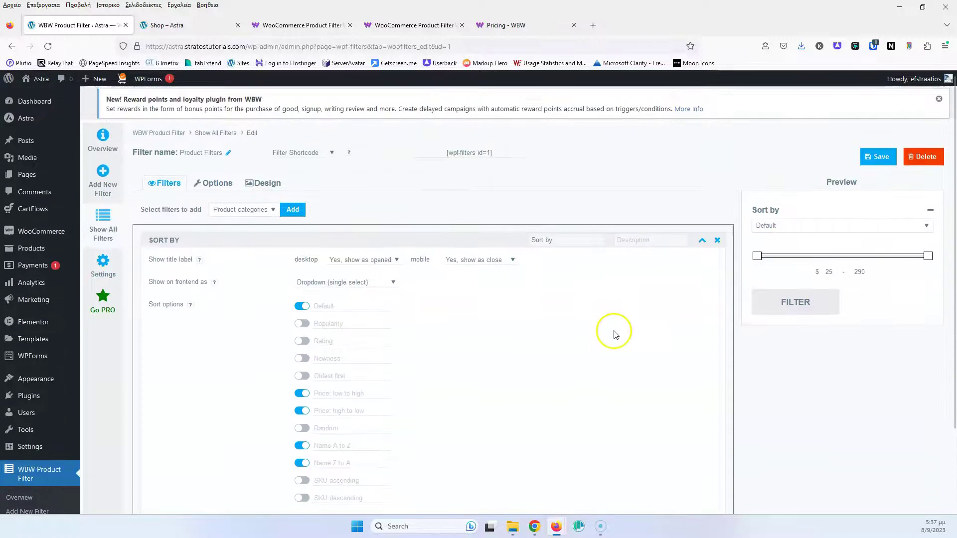
click(702, 243)
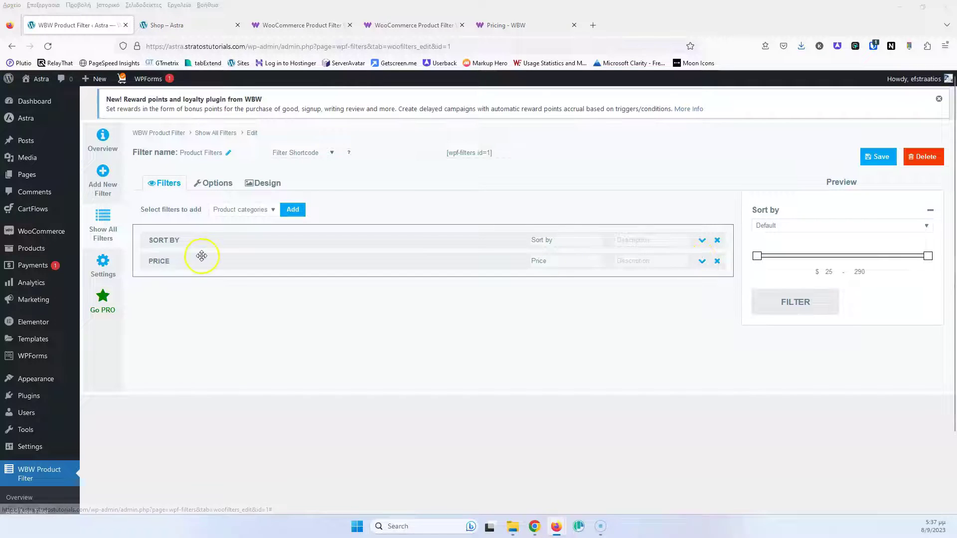
Try choosing Price and Price range as additional filters to add
click(239, 214)
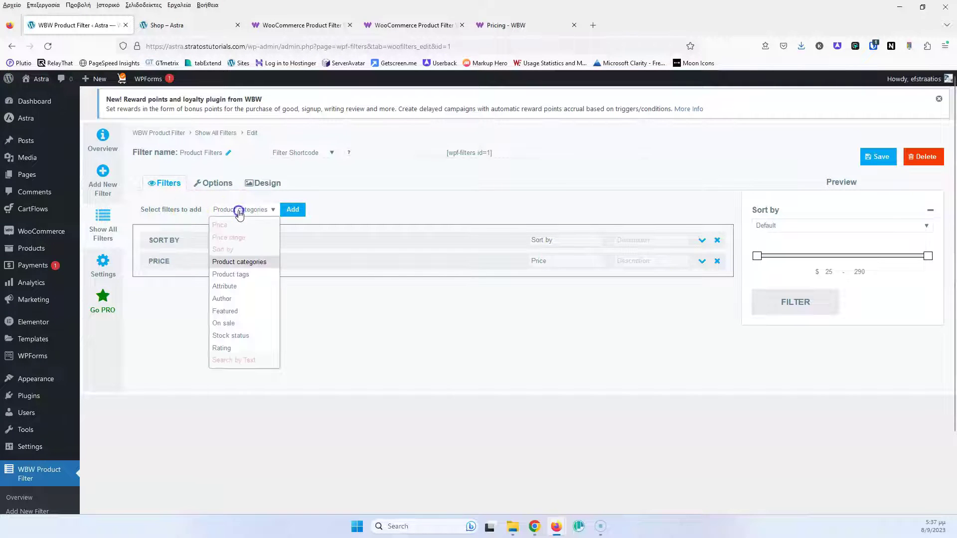
click(234, 227)
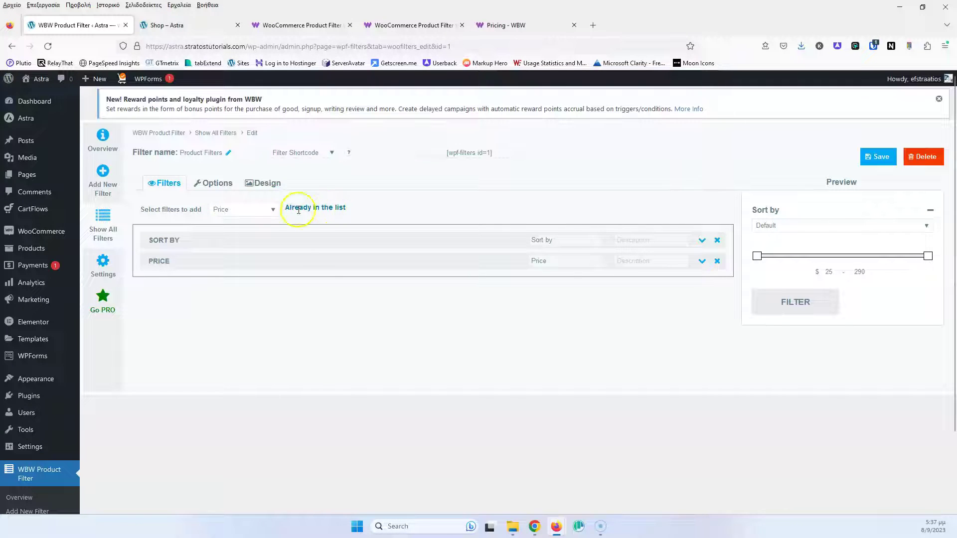
click(249, 210)
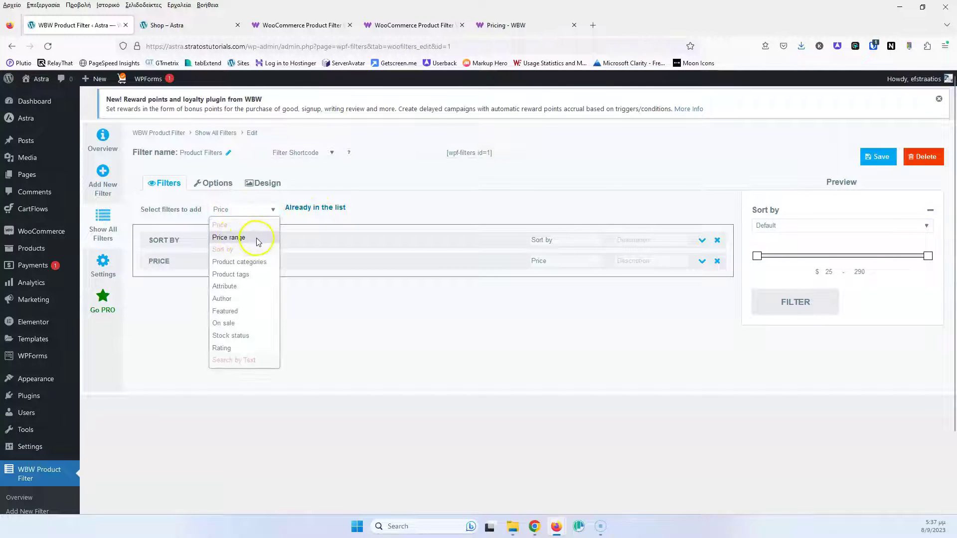
click(258, 239)
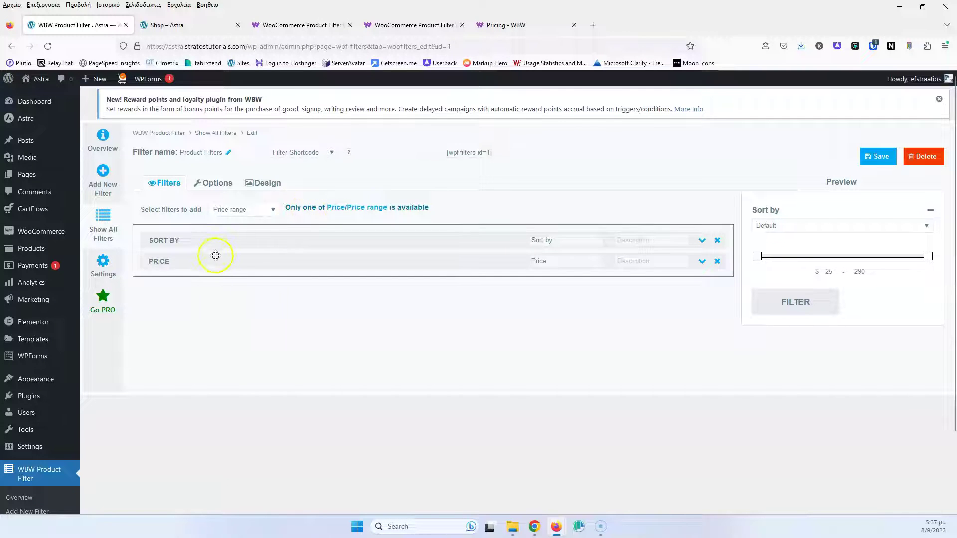
Remove the Price filter and add a Price range filter in its place
click(716, 260)
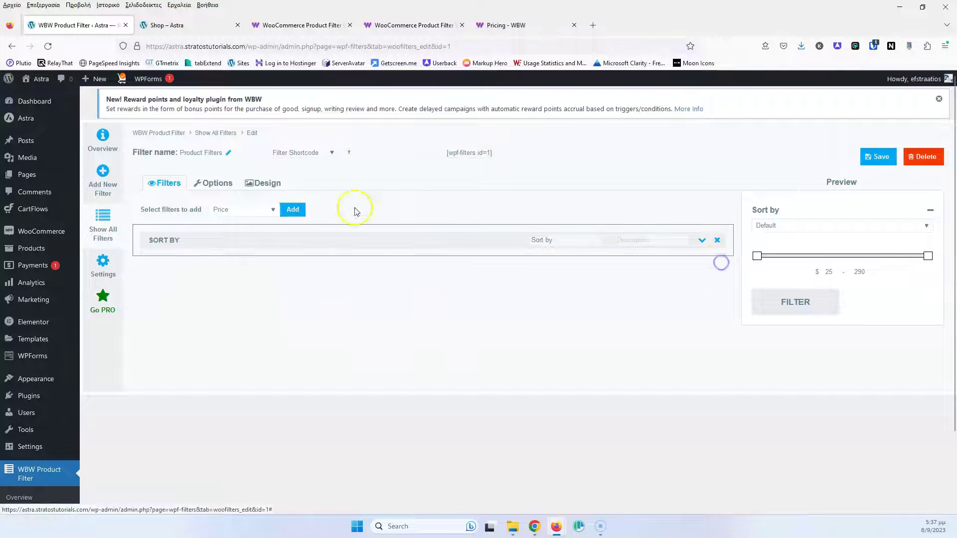
click(237, 210)
click(229, 238)
click(290, 210)
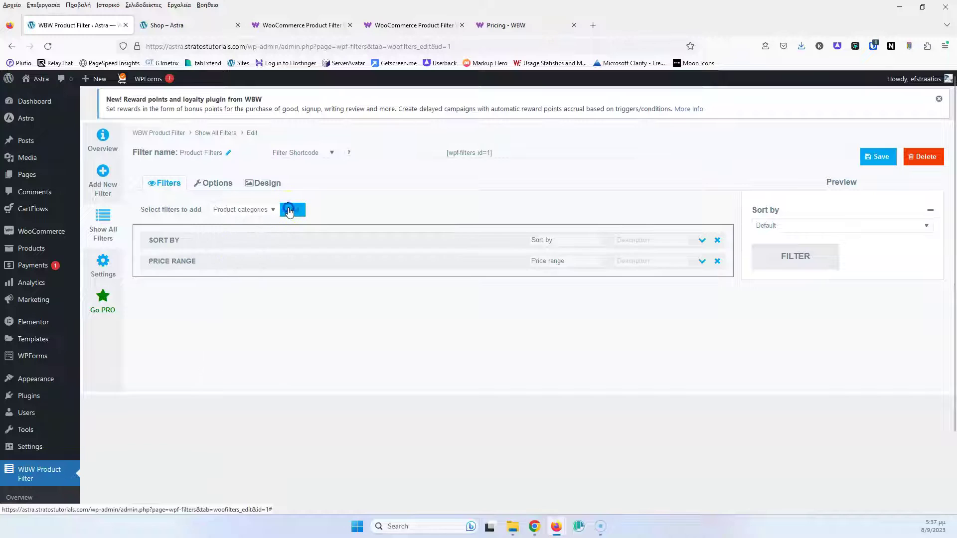
Expand the Price range filter, view its display choices, and try the Horizontal layout before returning to Vertical
click(702, 261)
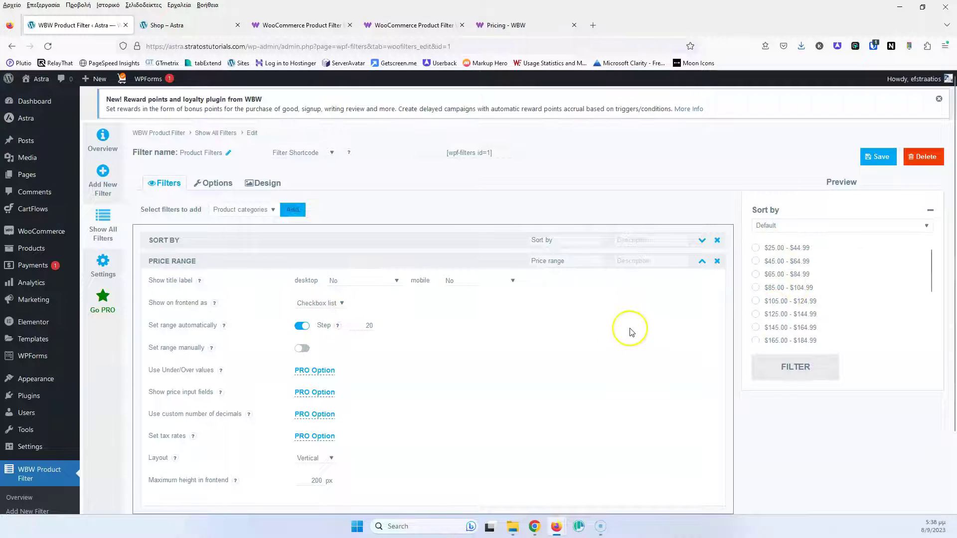
click(320, 305)
click(449, 336)
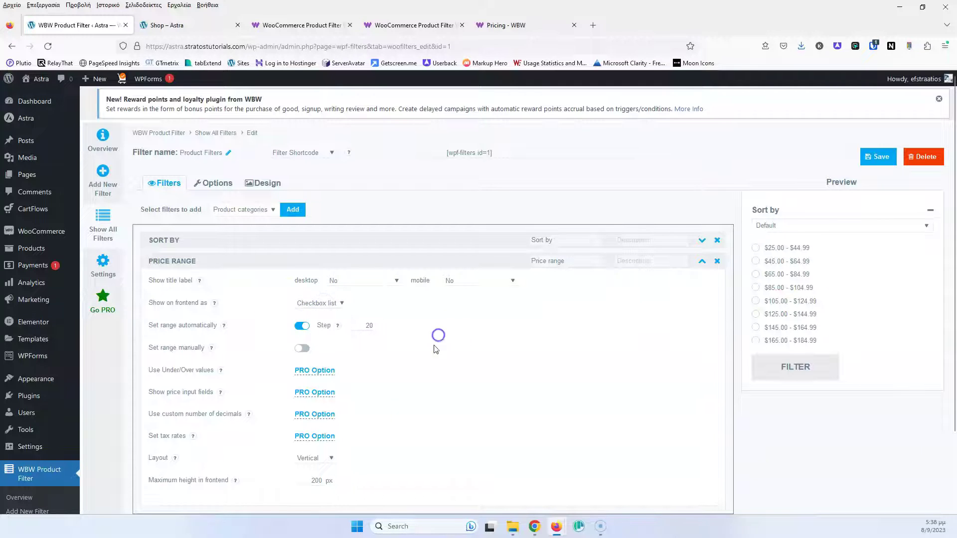
click(304, 464)
click(312, 479)
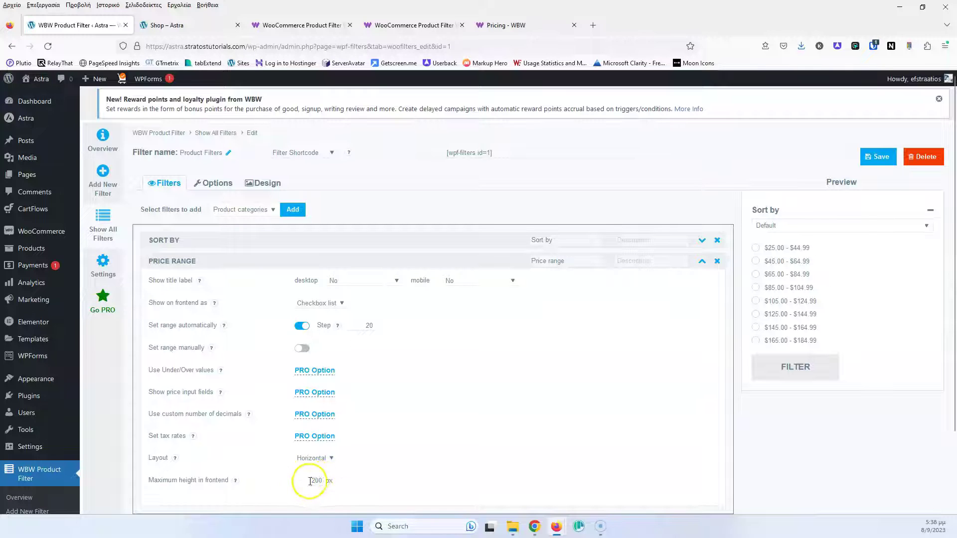
click(314, 458)
click(314, 471)
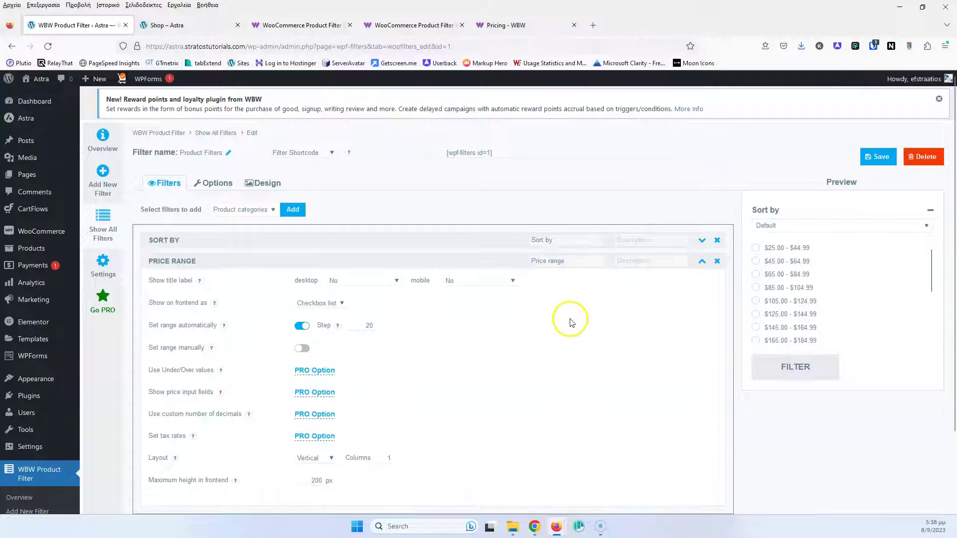
Remove the Price range filter and add the Price filter back below Sort By
click(718, 263)
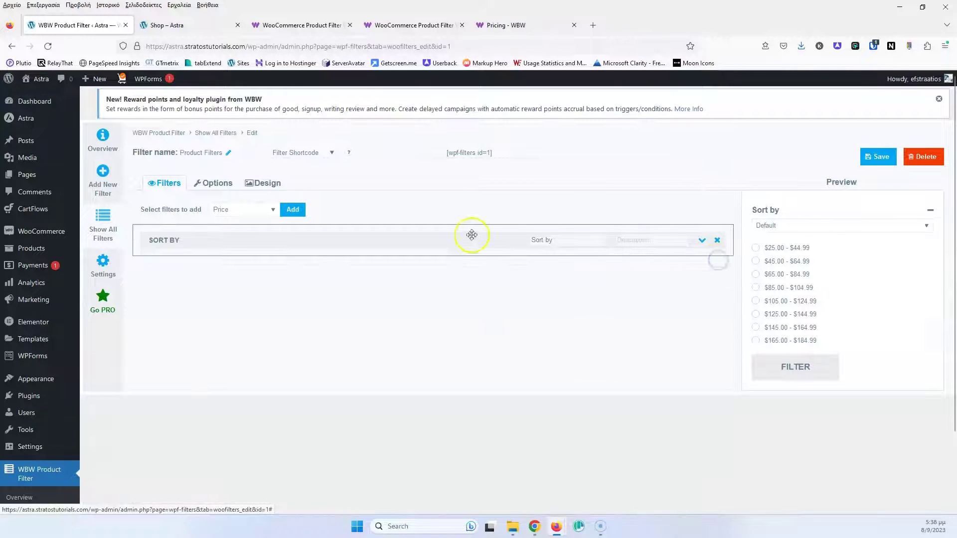
click(235, 213)
click(222, 225)
click(293, 210)
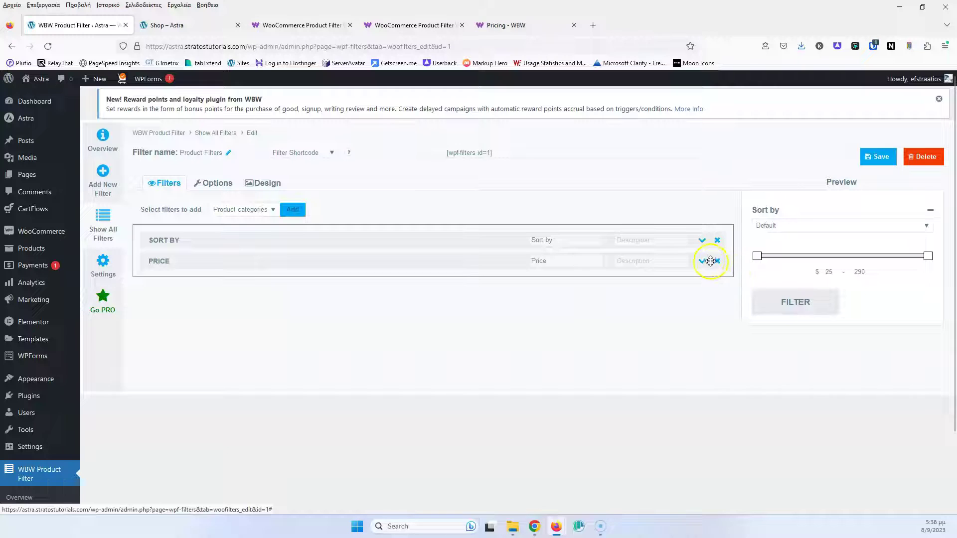
Set the Price filter's title label to "Yes, show as opened" on desktop and "Yes, show as close" on mobile
click(703, 262)
click(357, 281)
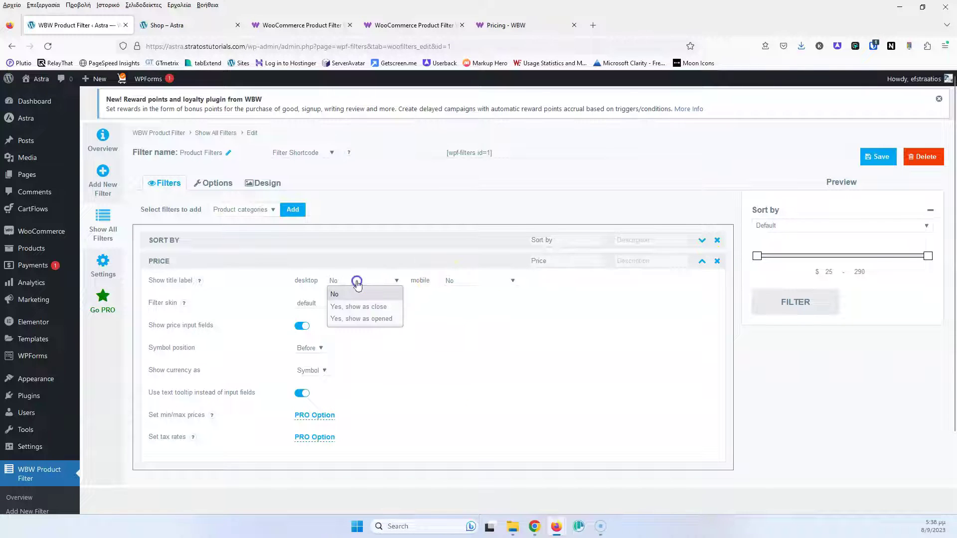
click(361, 319)
click(473, 280)
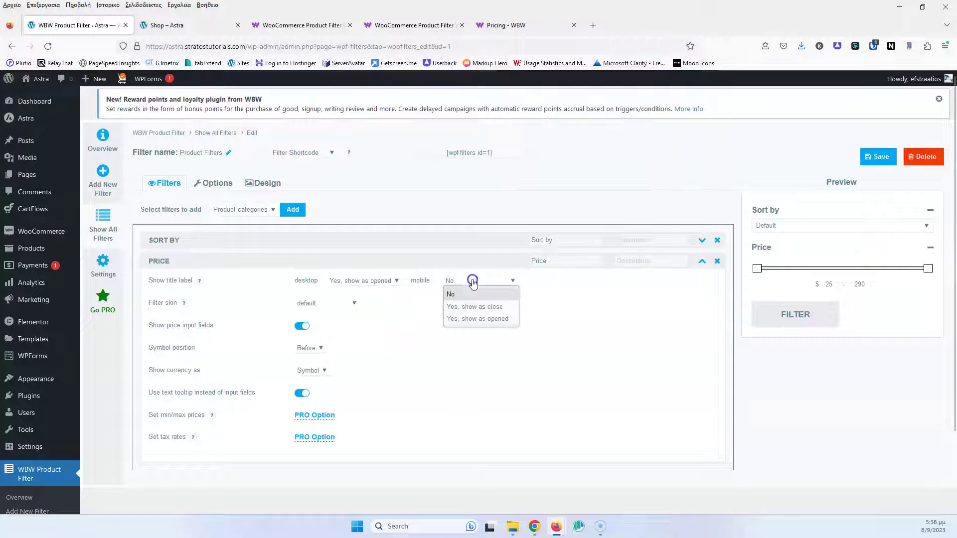
click(472, 307)
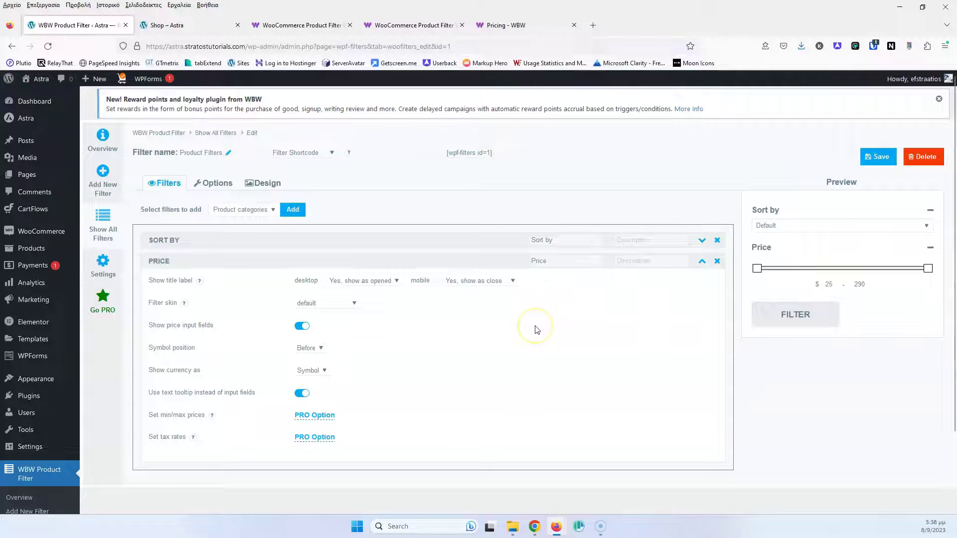
Try the Big skin Pro and Square skin Pro for the Price filter before returning to the default skin
click(322, 303)
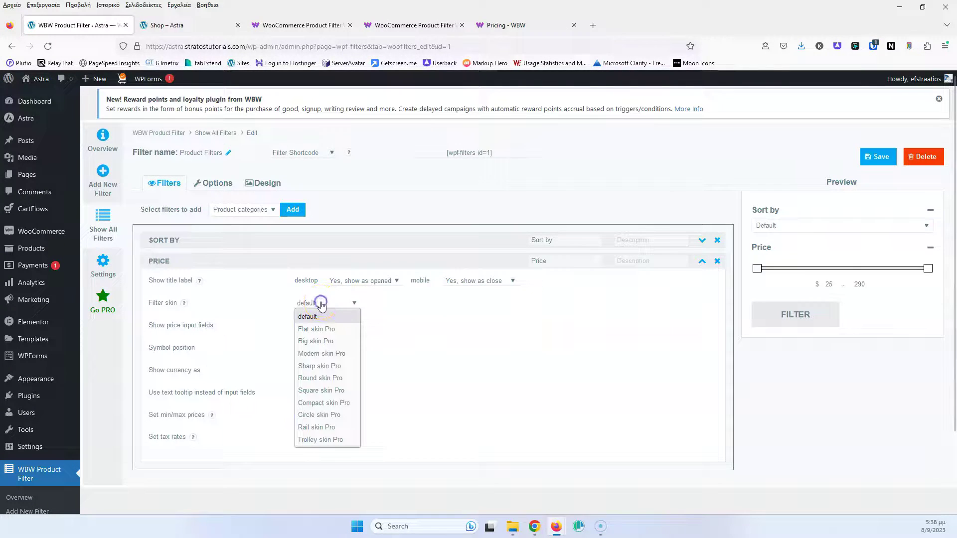
click(321, 342)
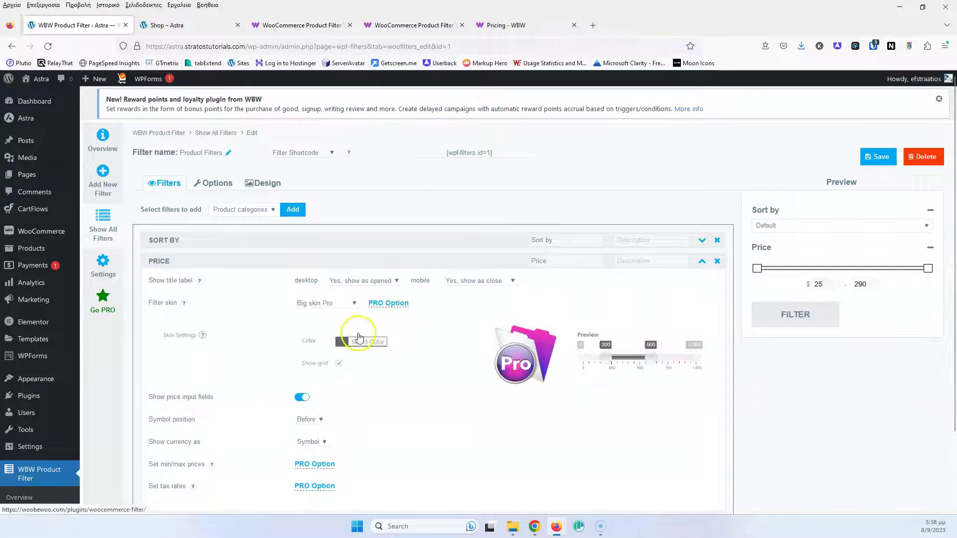
click(337, 302)
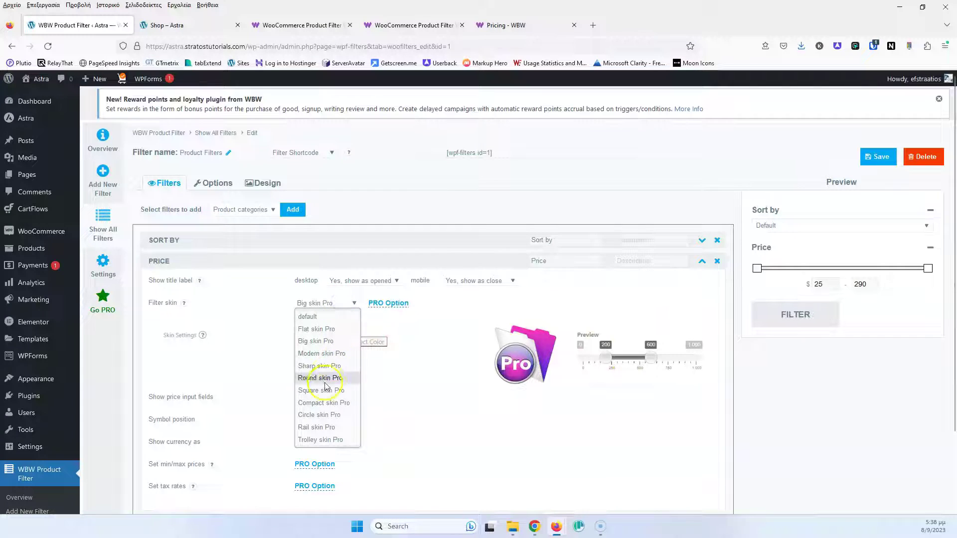
click(324, 390)
click(337, 303)
click(322, 316)
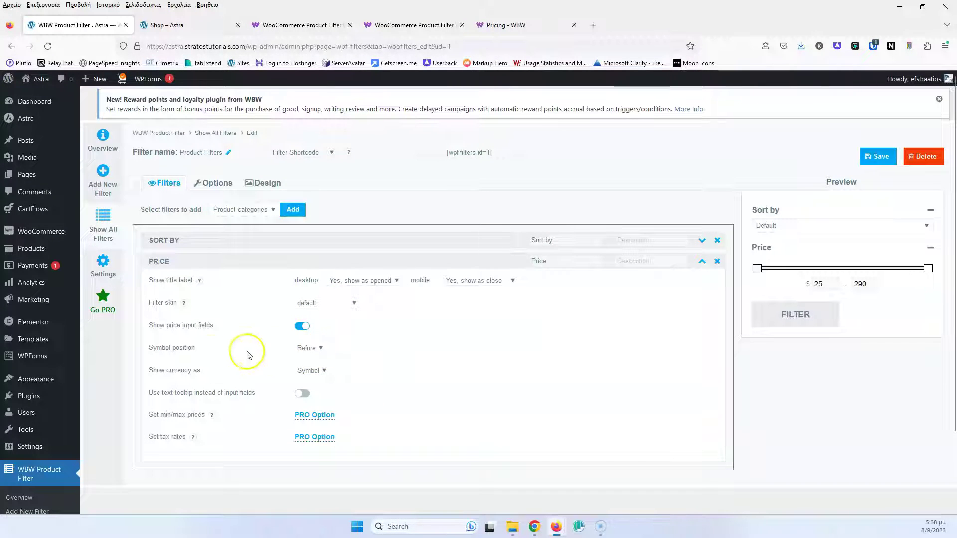
Try the After symbol position for the Price filter's currency and return it to Before
click(304, 349)
click(305, 368)
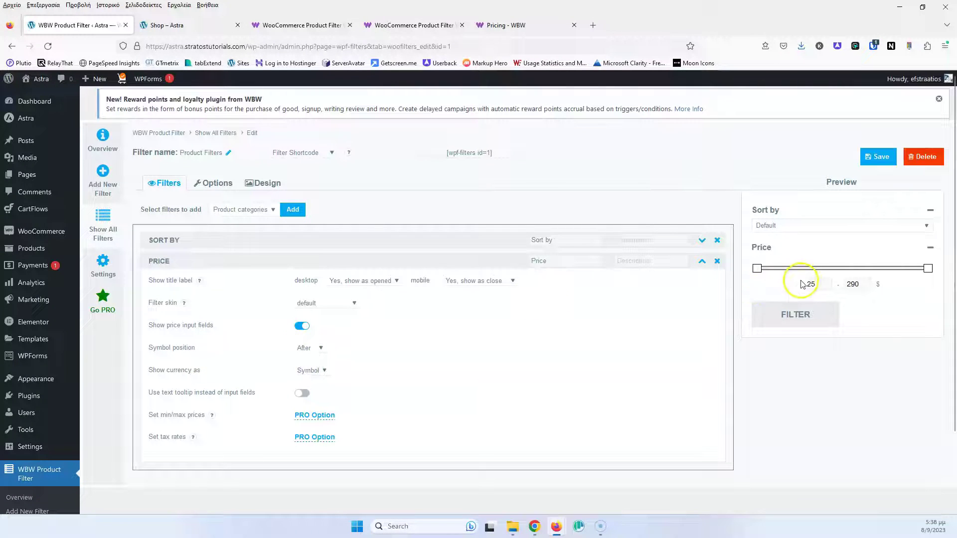
click(305, 350)
click(307, 361)
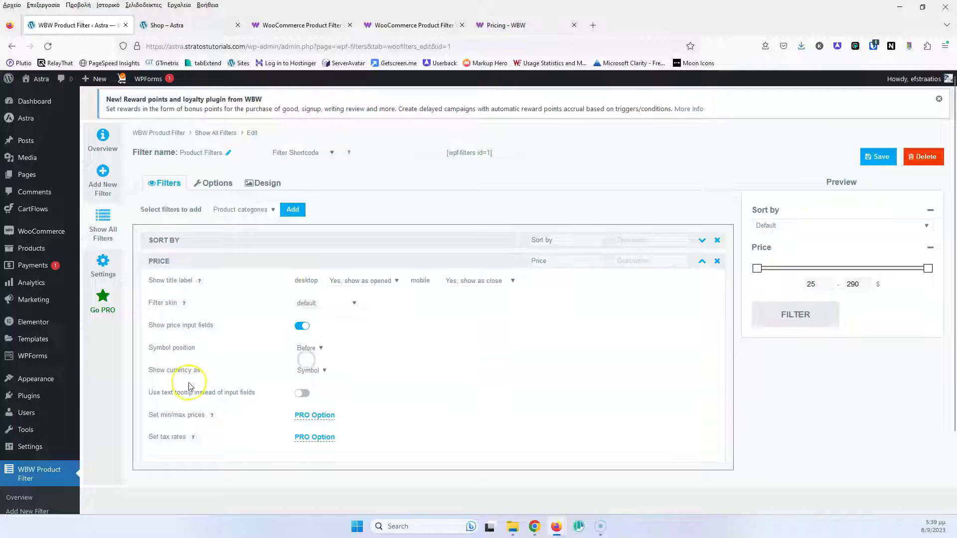
Try showing the Price filter's currency as Code and switch it back to Symbol
click(314, 373)
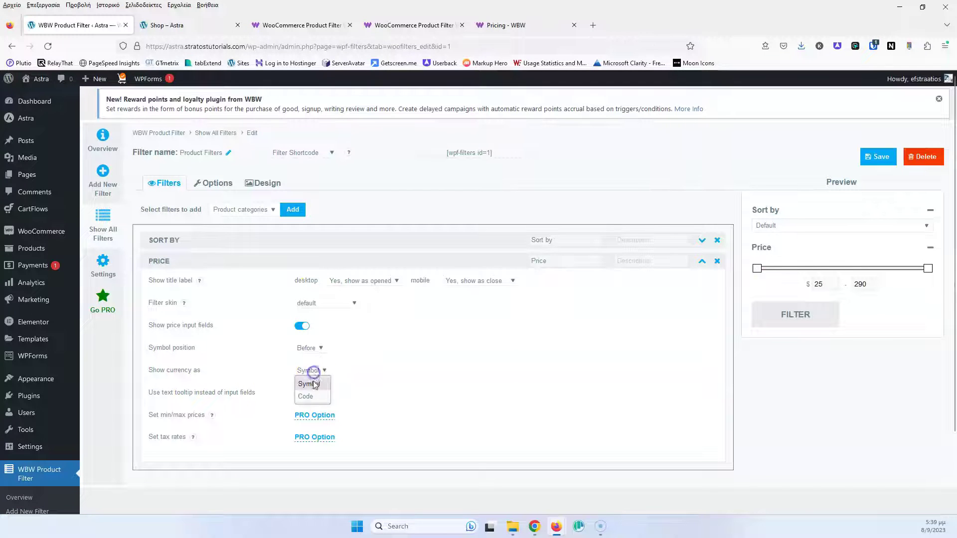
click(306, 400)
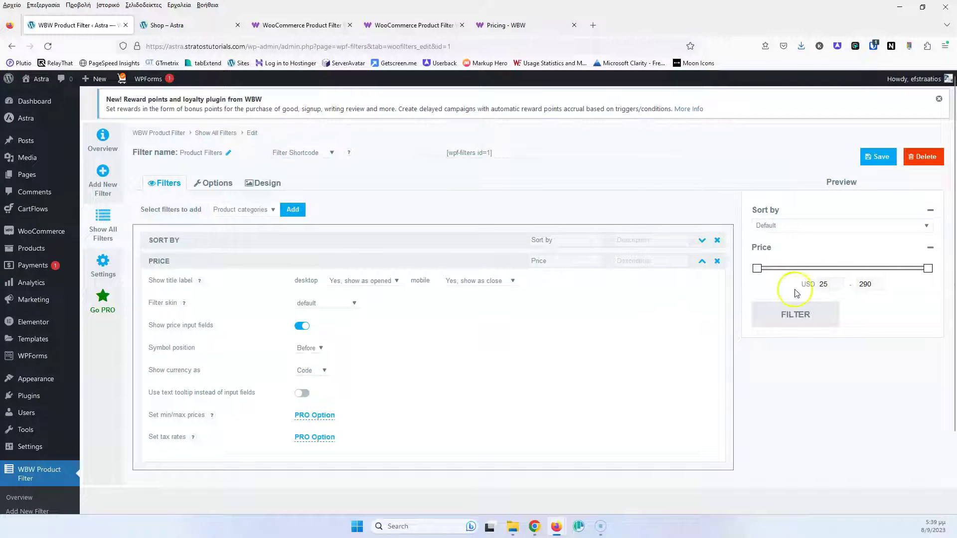
click(309, 370)
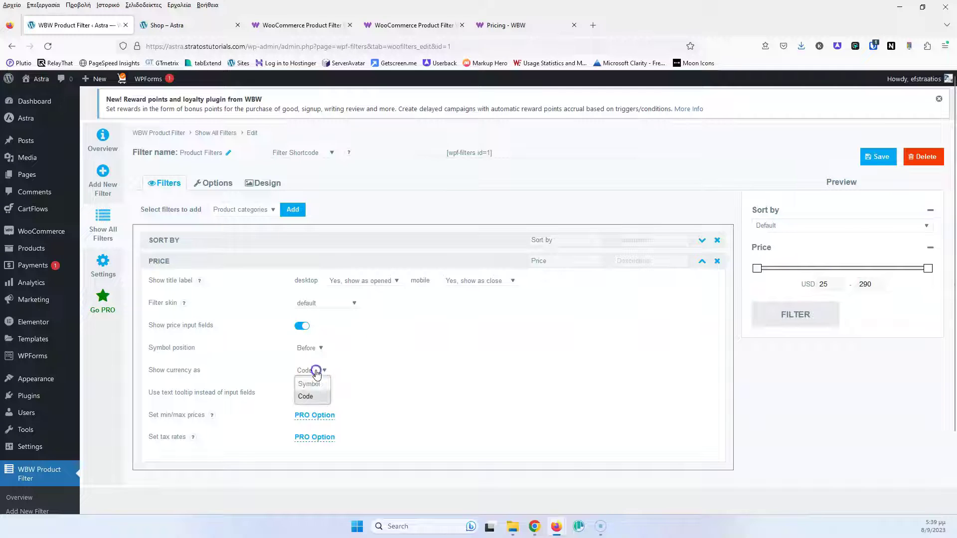
click(313, 385)
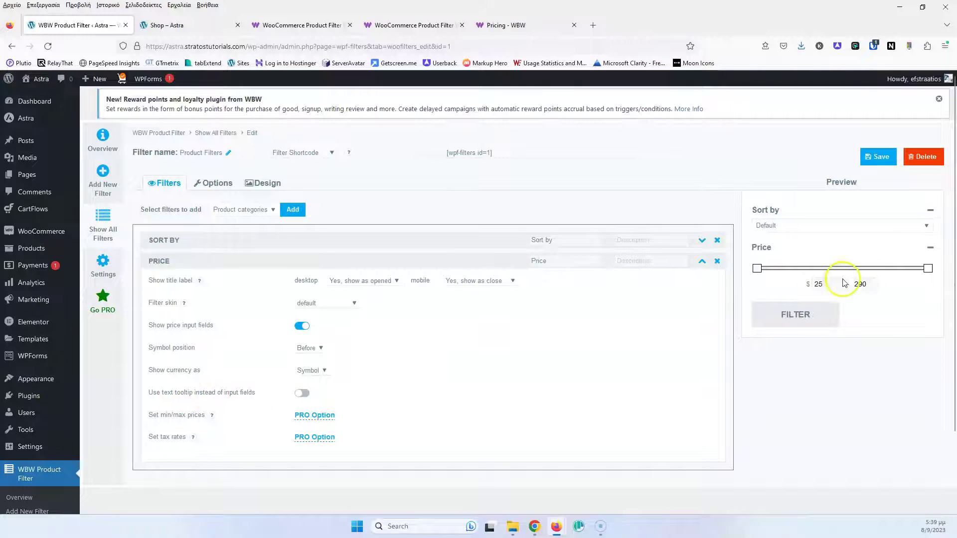
Turn off the text tooltip used instead of the Price input fields, collapse the Price settings and save the filter
click(820, 284)
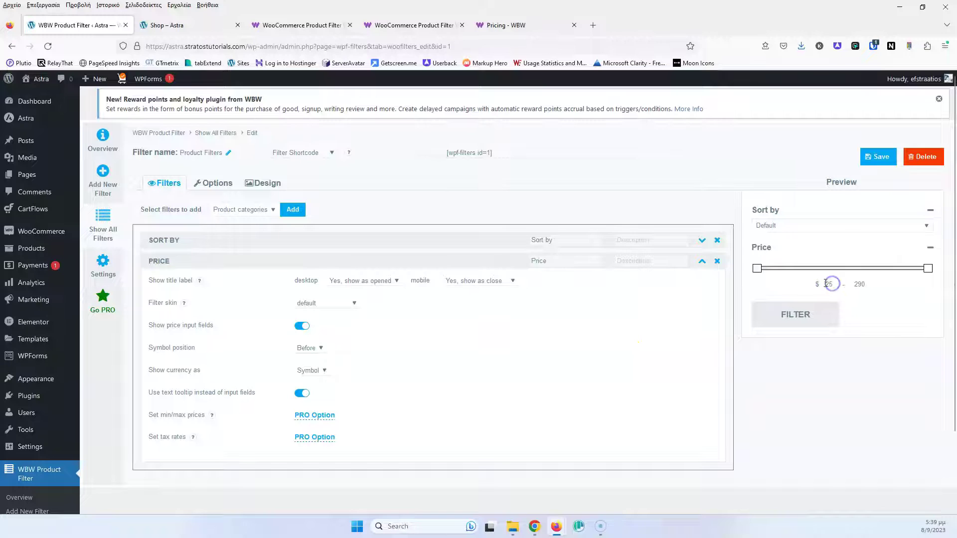
click(302, 393)
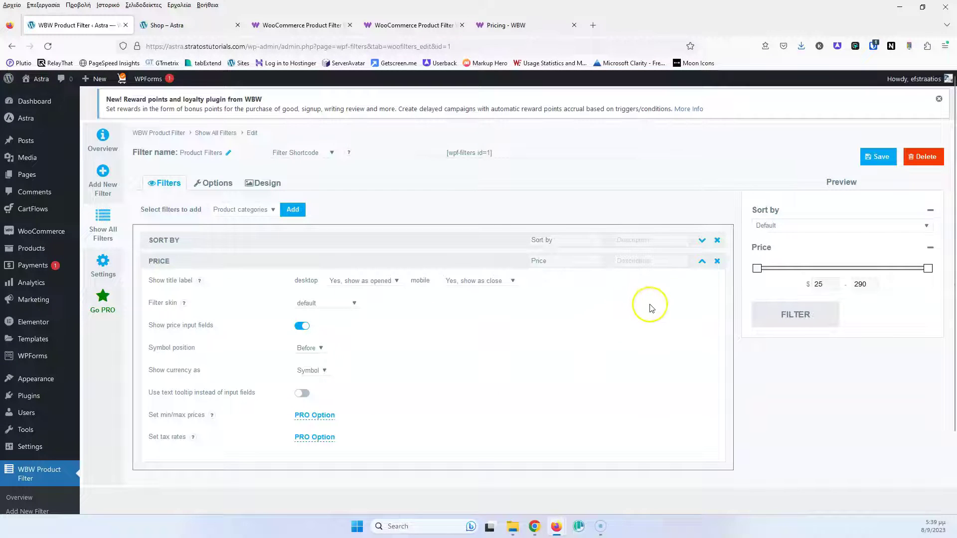
click(703, 262)
click(876, 158)
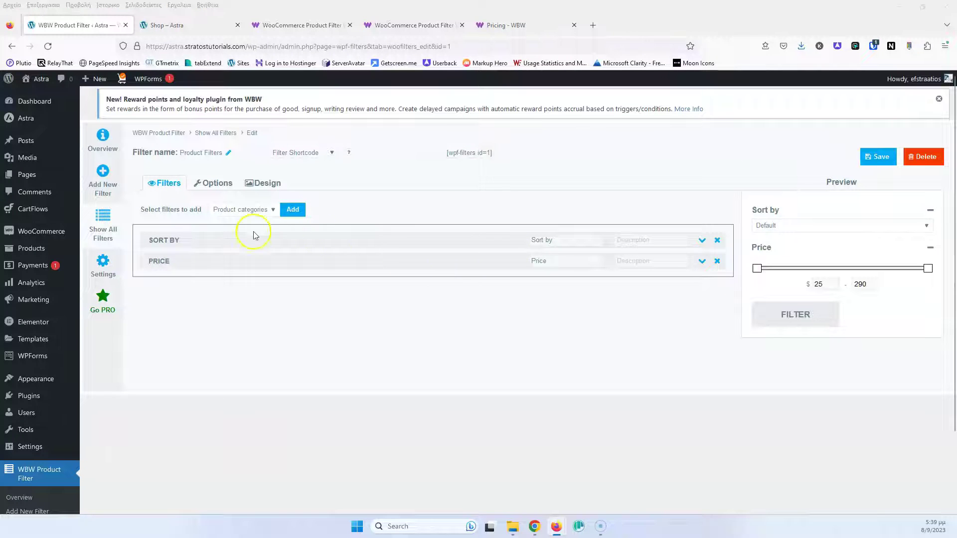
Add a Product categories filter below Price and look over the other available filter types
click(242, 210)
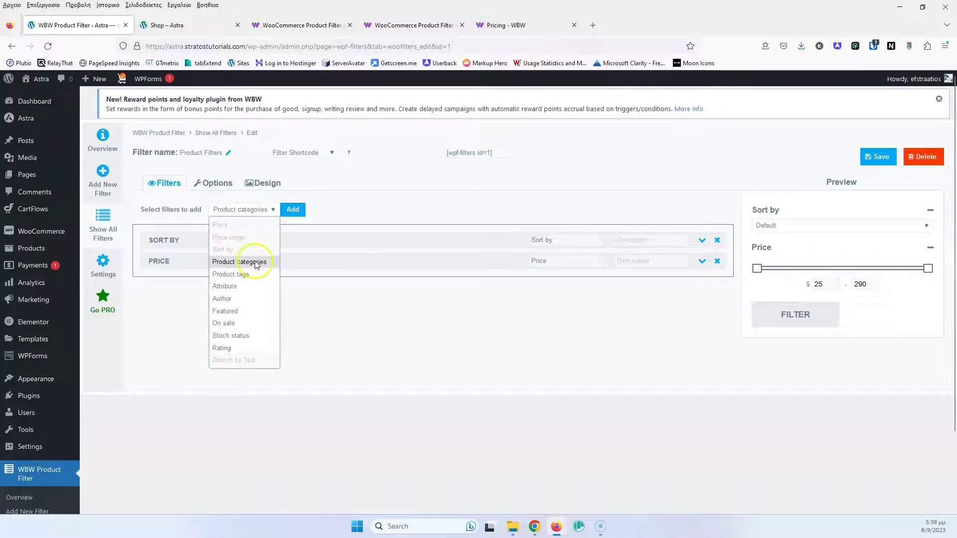
click(239, 262)
click(292, 209)
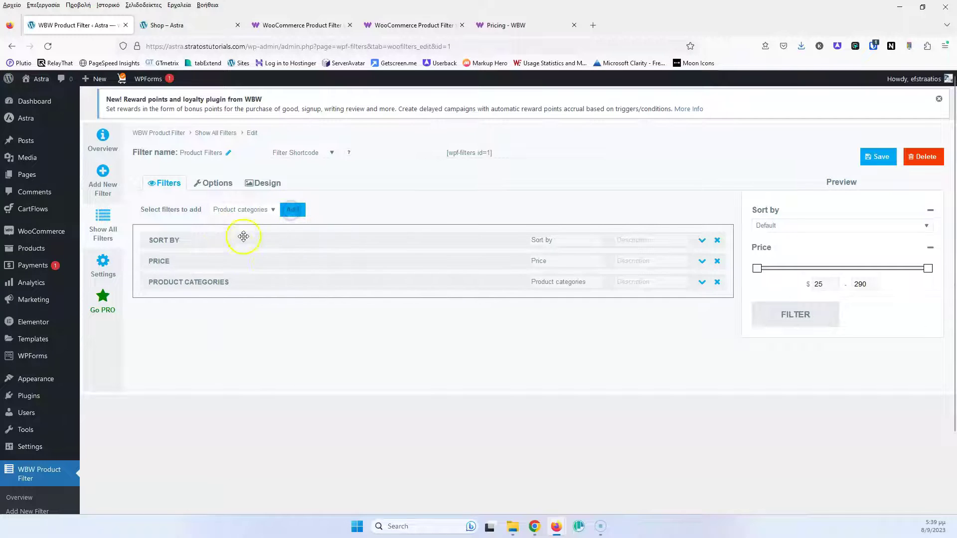
click(253, 211)
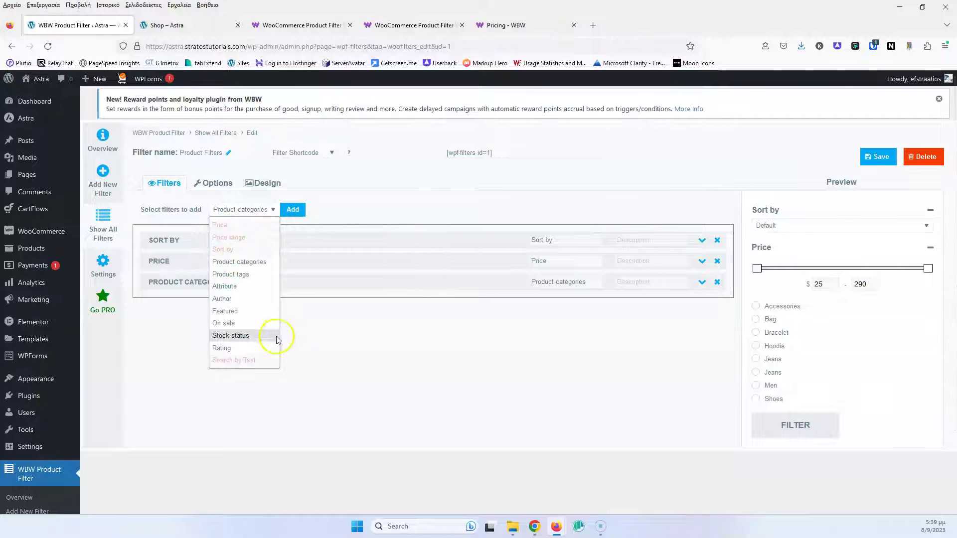
click(328, 337)
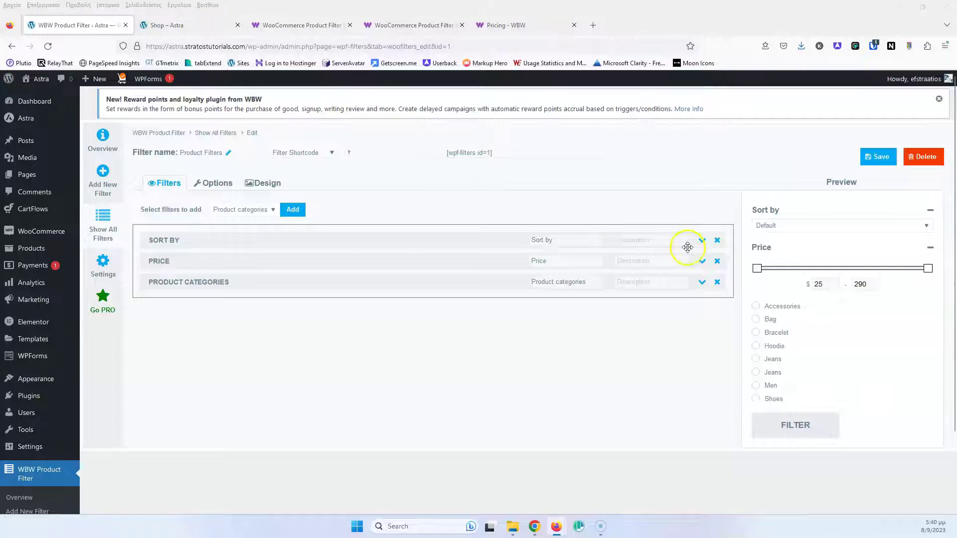
Expand the Product categories filter and set its title label to "Yes, show as opened" on desktop and "Yes, show as close" on mobile
click(701, 283)
scroll(407, 334, down, 4)
scroll(395, 345, down, 3)
scroll(394, 344, up, 5)
scroll(432, 294, up, 2)
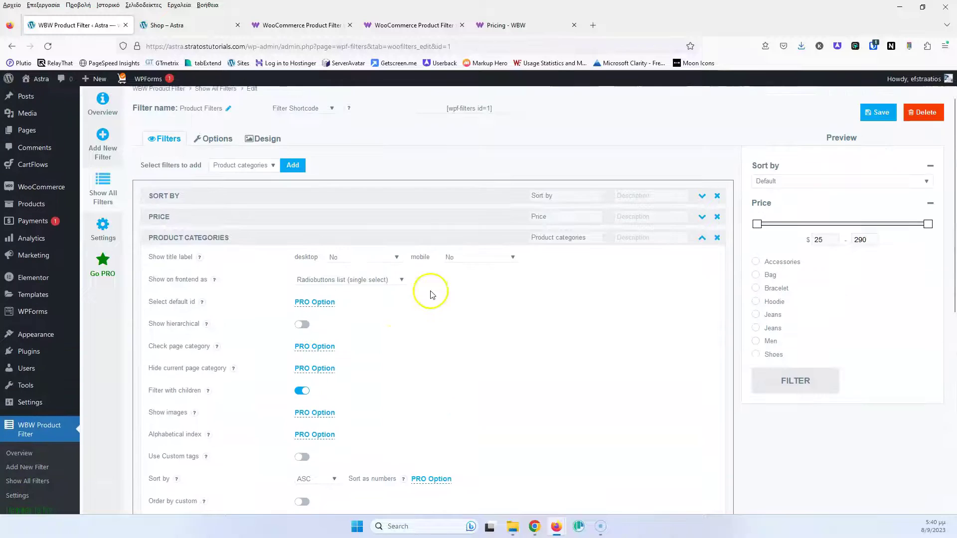
click(370, 258)
click(366, 297)
click(462, 258)
click(464, 285)
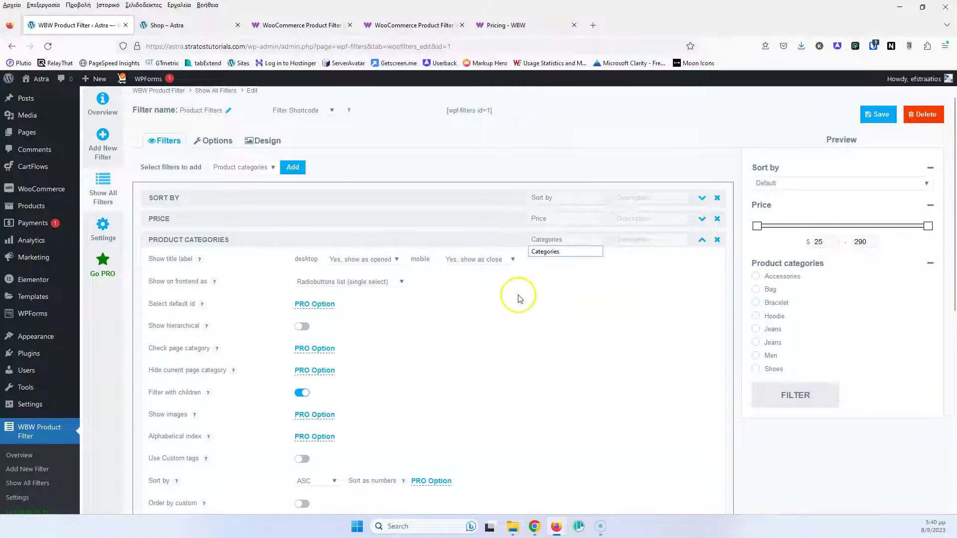
Rename the Product categories filter's title to "Categories" and save the filter
click(554, 324)
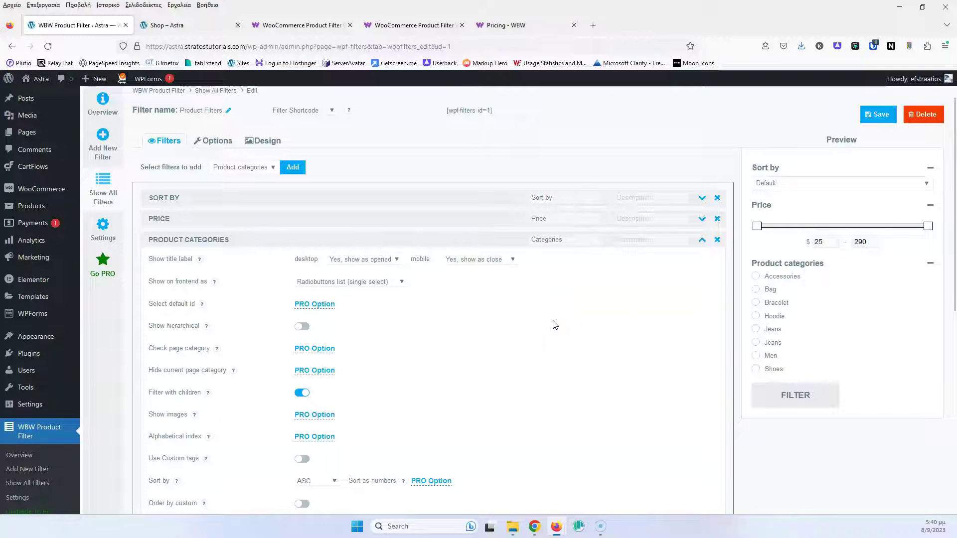
click(876, 113)
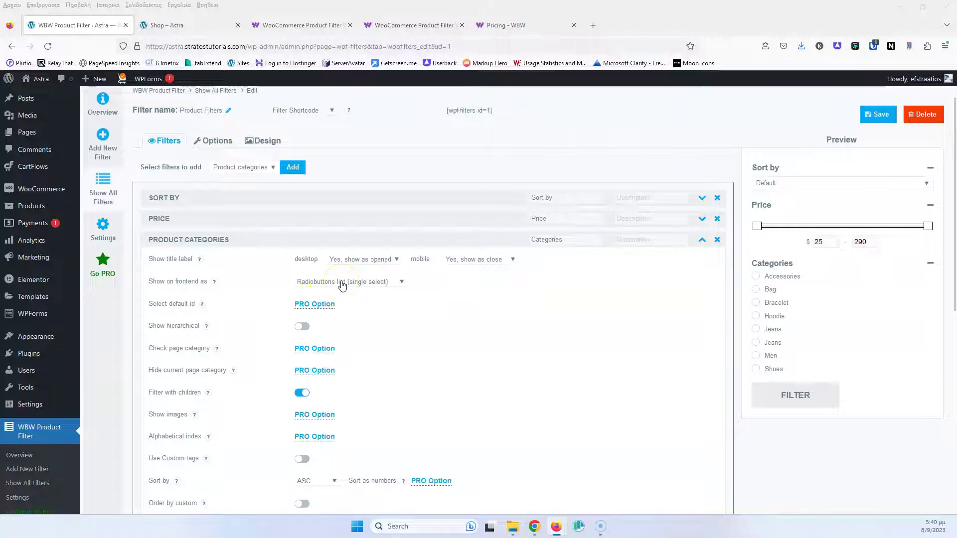
Keep the Radiobuttons list (single select) display for the Product categories filter and turn on Show hierarchical
click(341, 283)
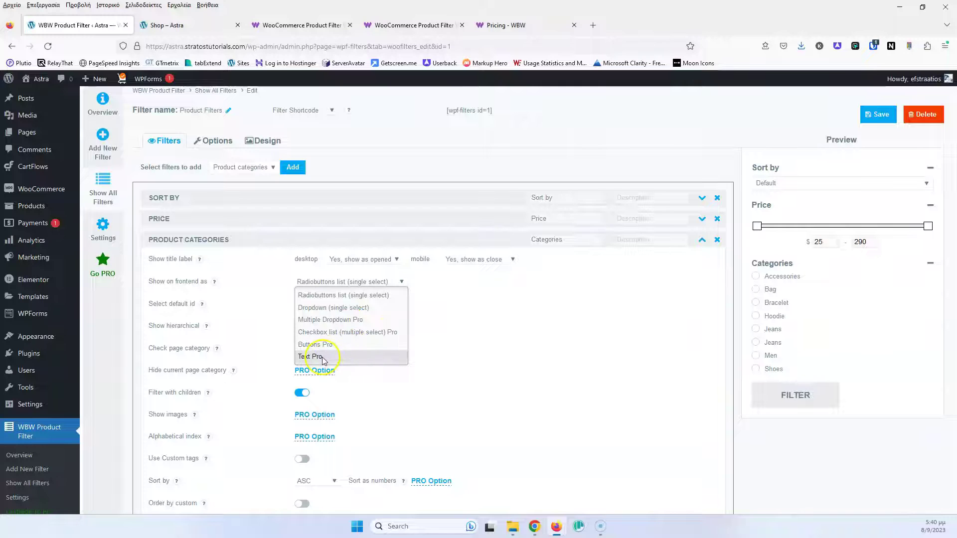
click(351, 297)
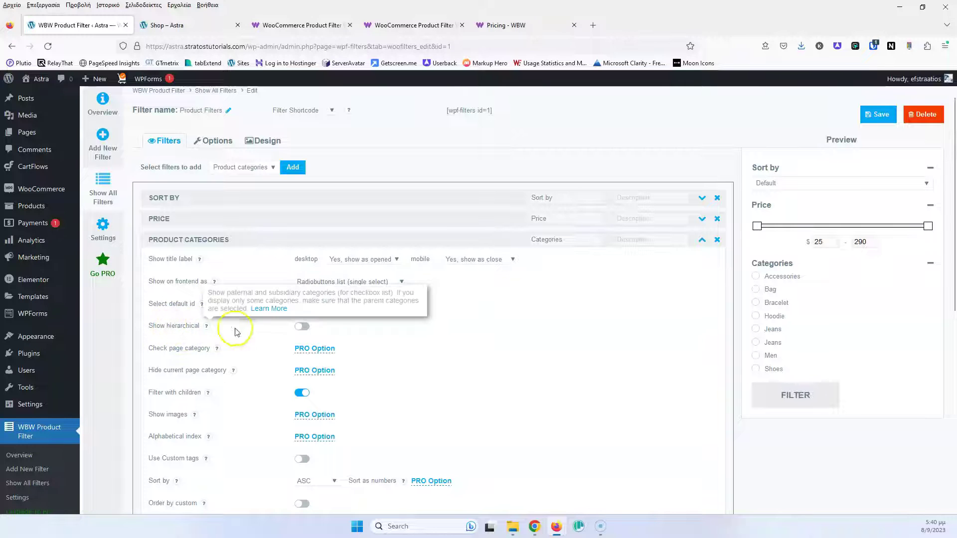
click(303, 327)
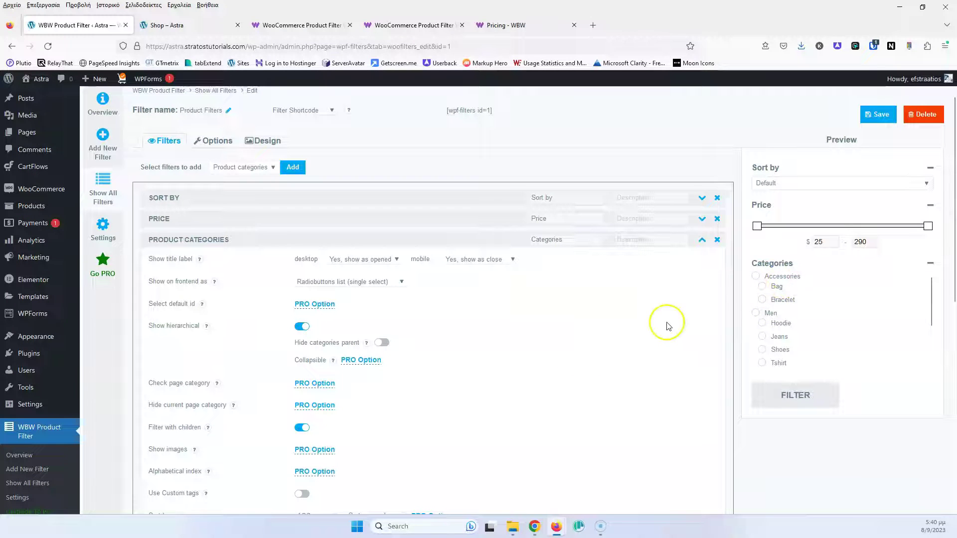
Try hiding the parent categories in the hierarchical list and turn the option off again
click(383, 343)
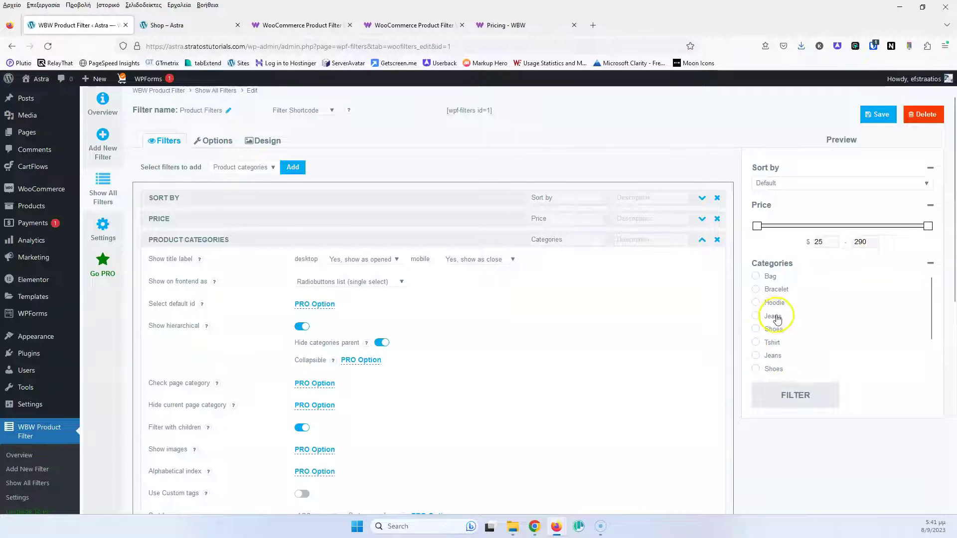
mouse_move(368, 348)
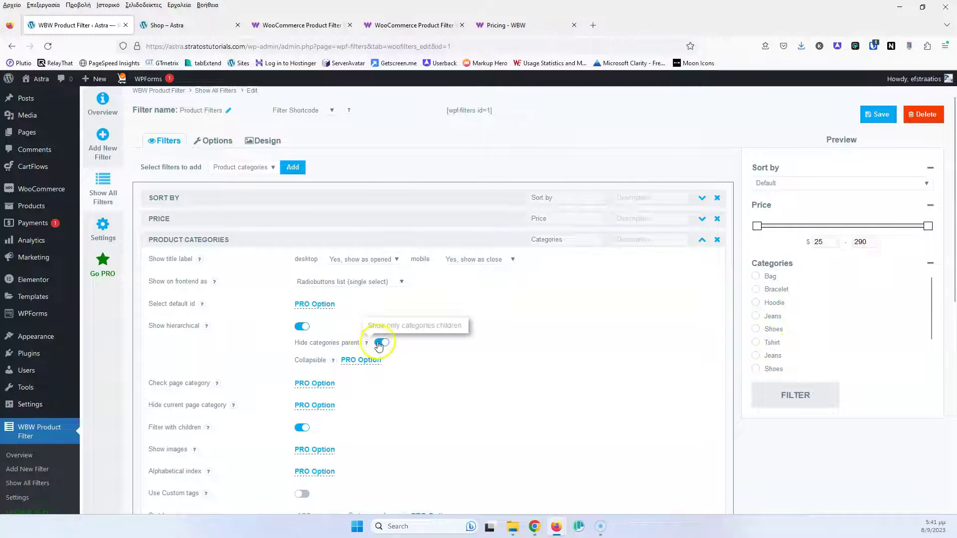
click(379, 343)
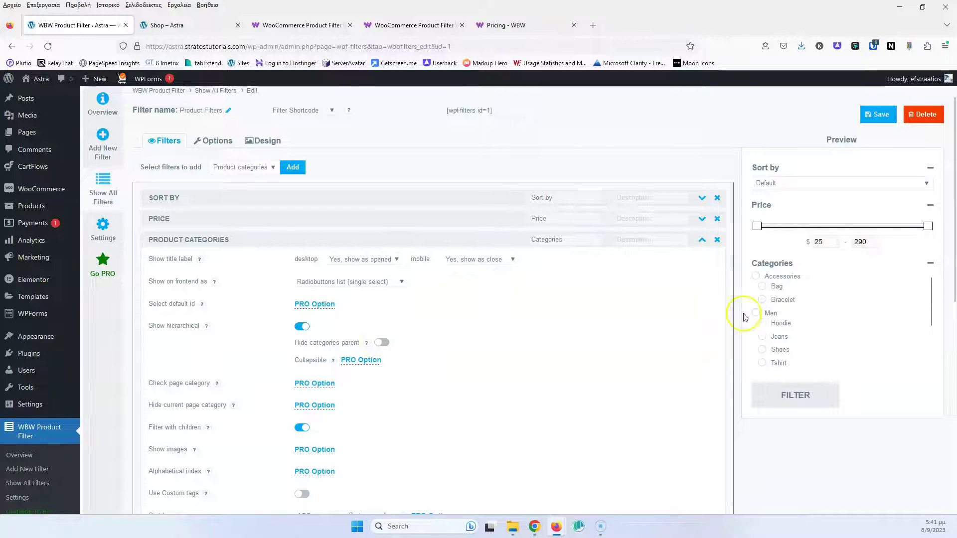
Try Show count with Count parents with children for the Product categories filter and turn the count off again
scroll(564, 366, down, 2)
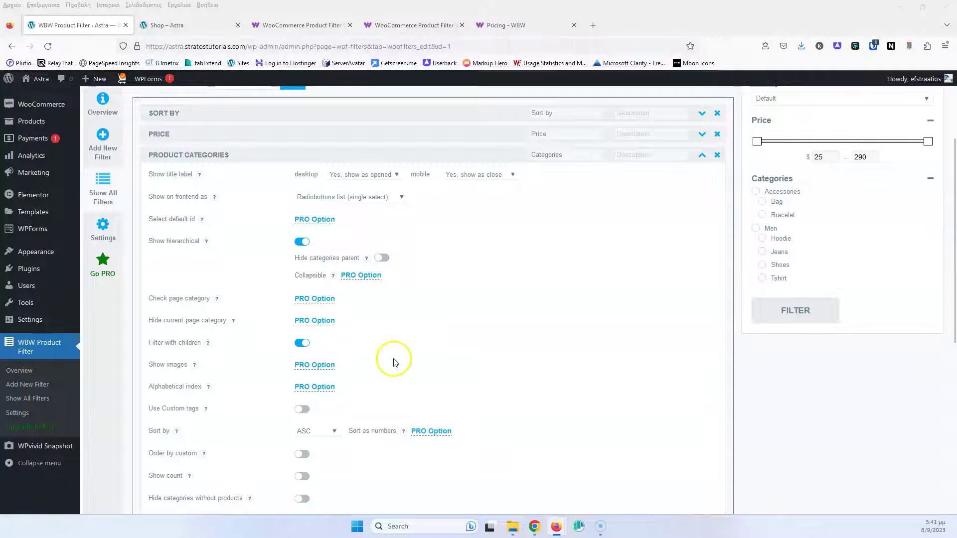
mouse_move(217, 299)
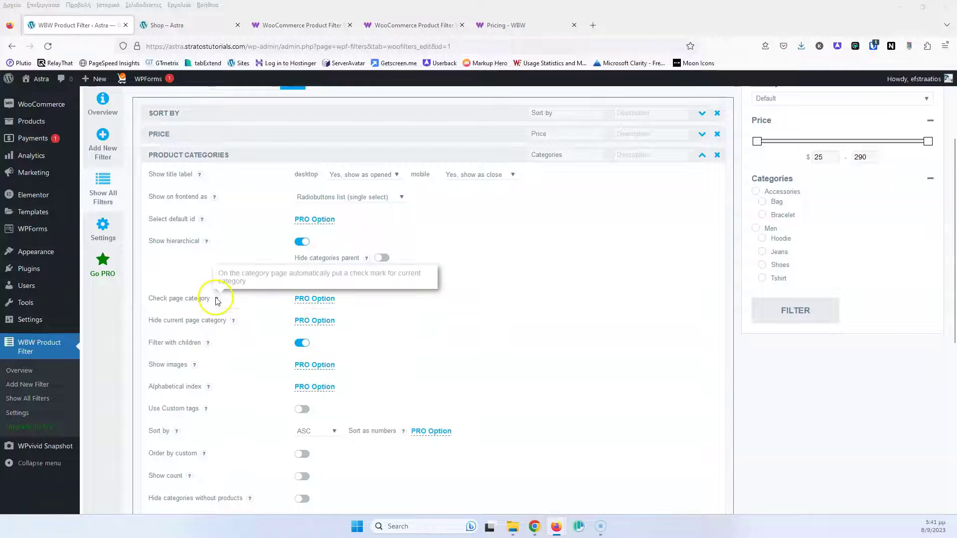
mouse_move(208, 344)
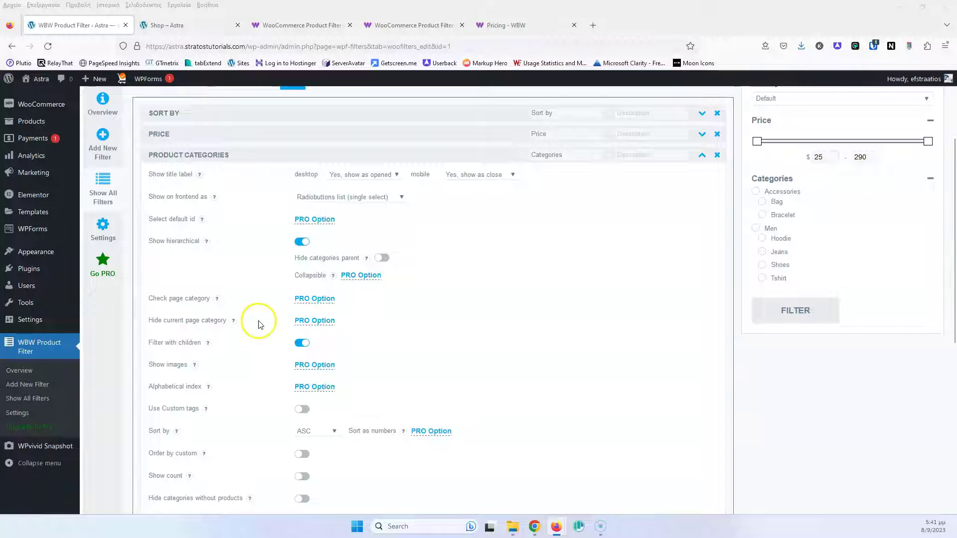
scroll(232, 385, down, 2)
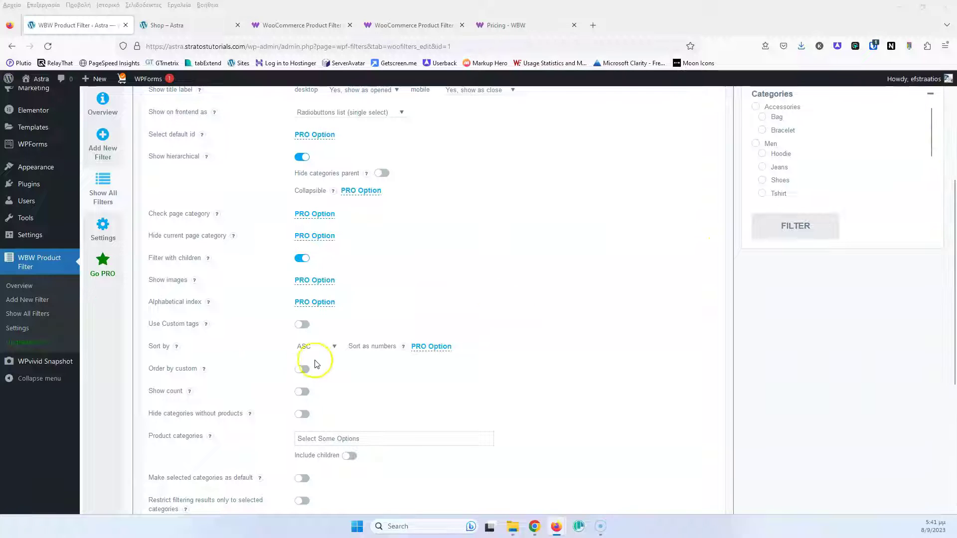
mouse_move(204, 371)
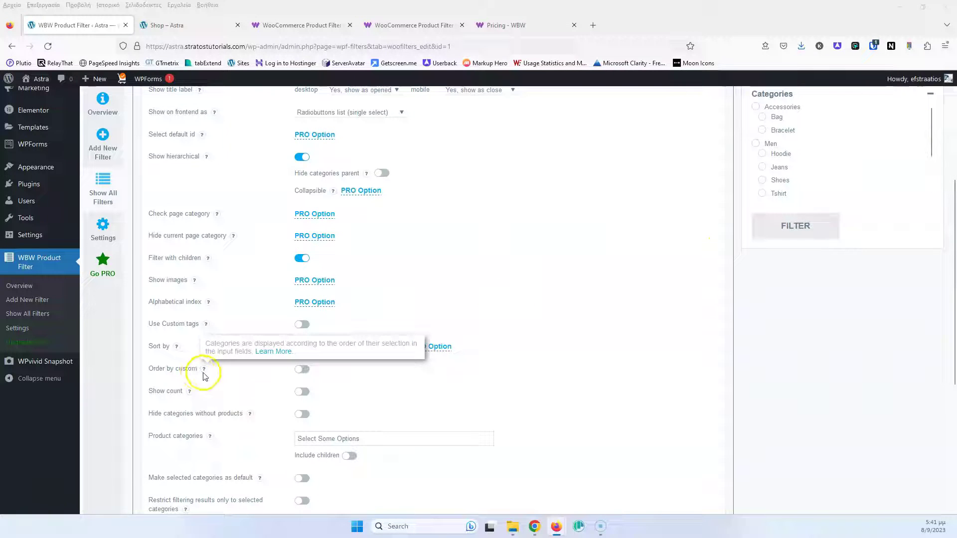
click(305, 392)
click(418, 392)
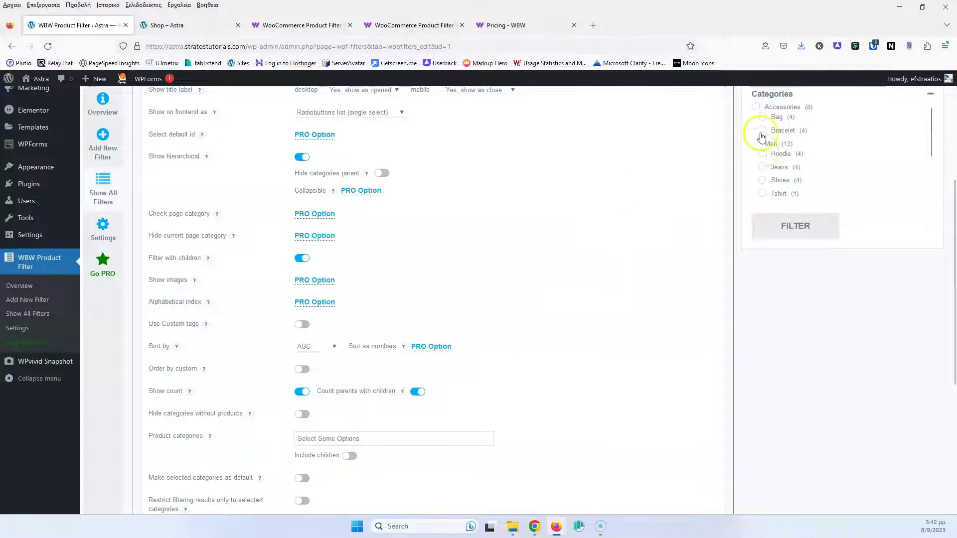
click(302, 391)
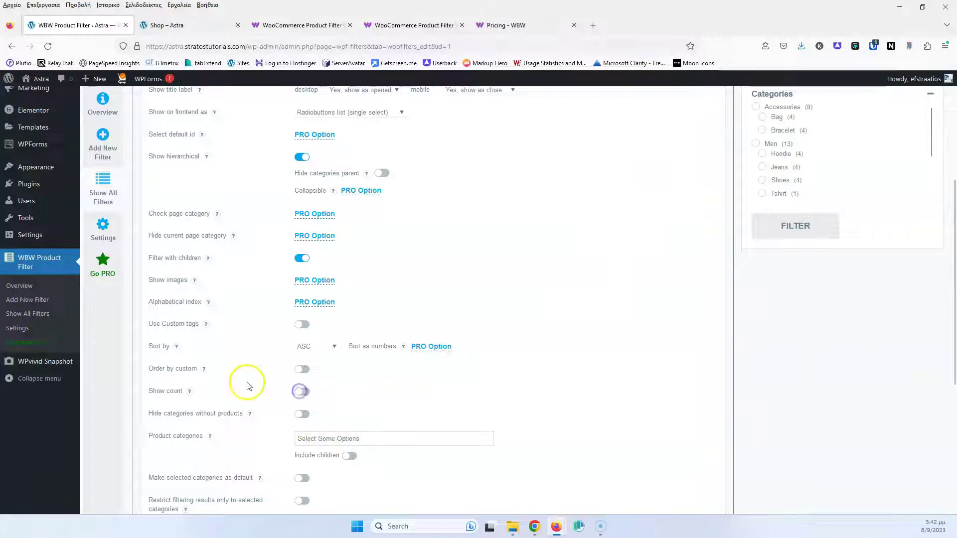
scroll(245, 387, down, 1)
scroll(247, 388, down, 1)
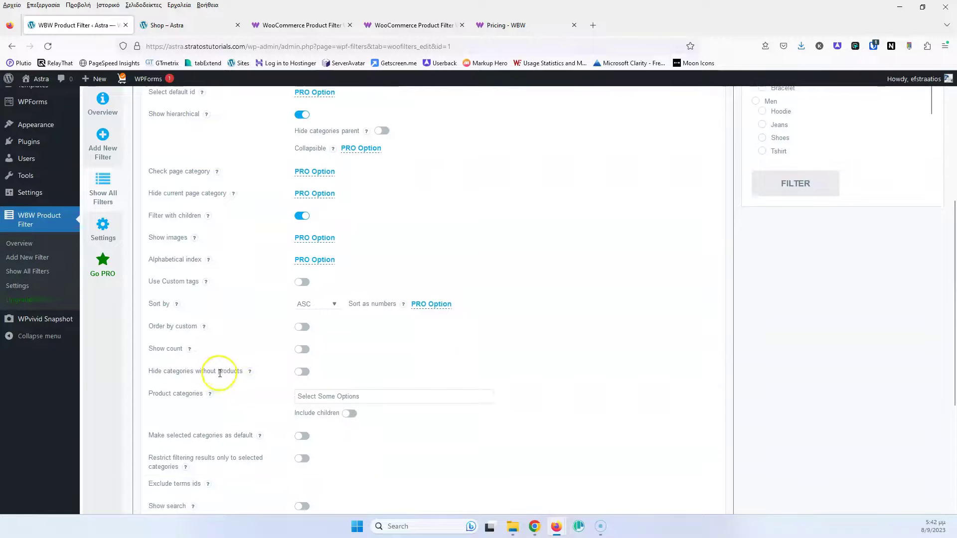
Turn on Hide categories without products and Show search for the Product categories filter, and save the filter
click(303, 371)
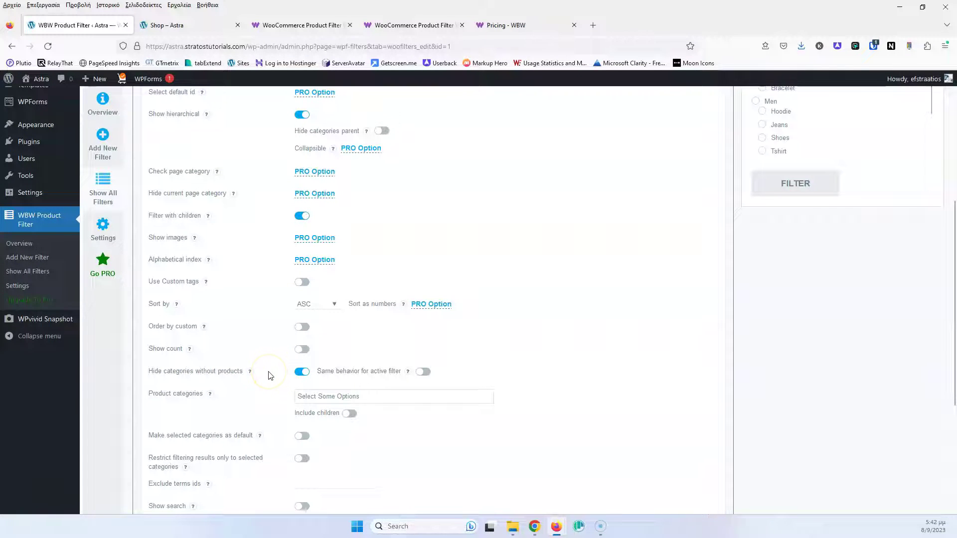
scroll(269, 375, down, 3)
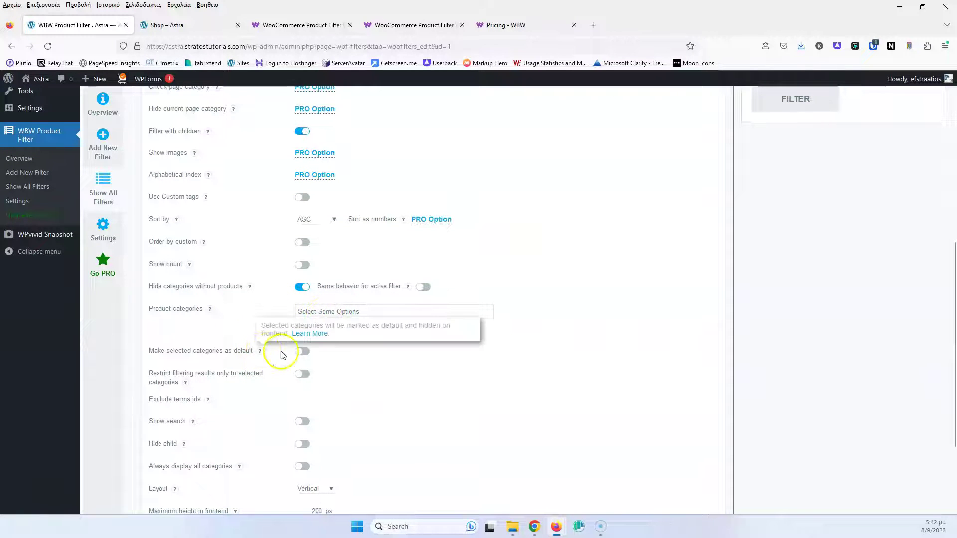
scroll(272, 322, down, 3)
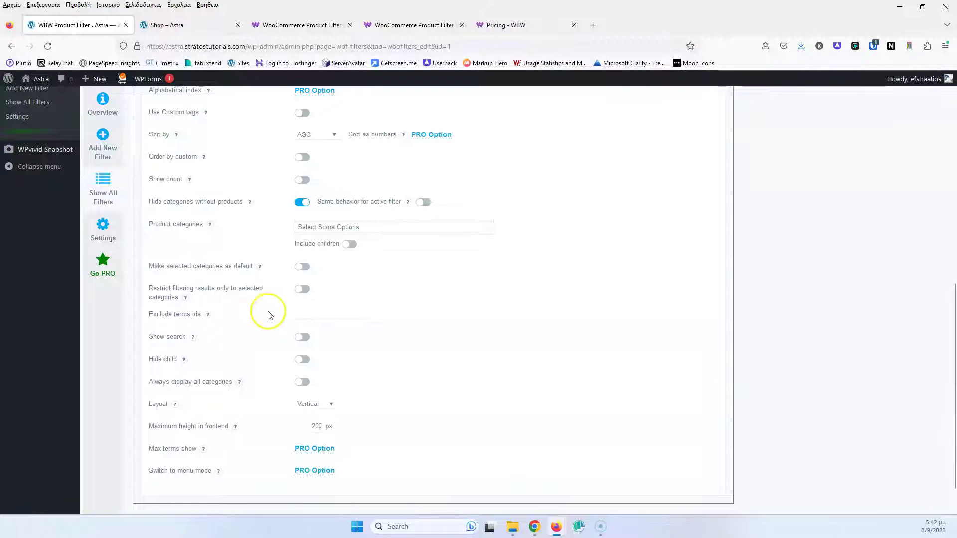
mouse_move(206, 317)
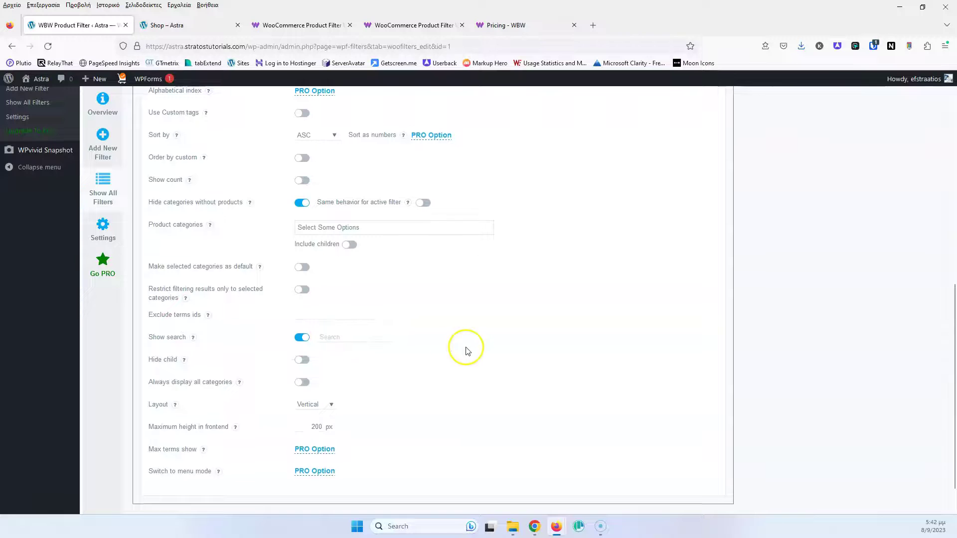
scroll(466, 349, up, 9)
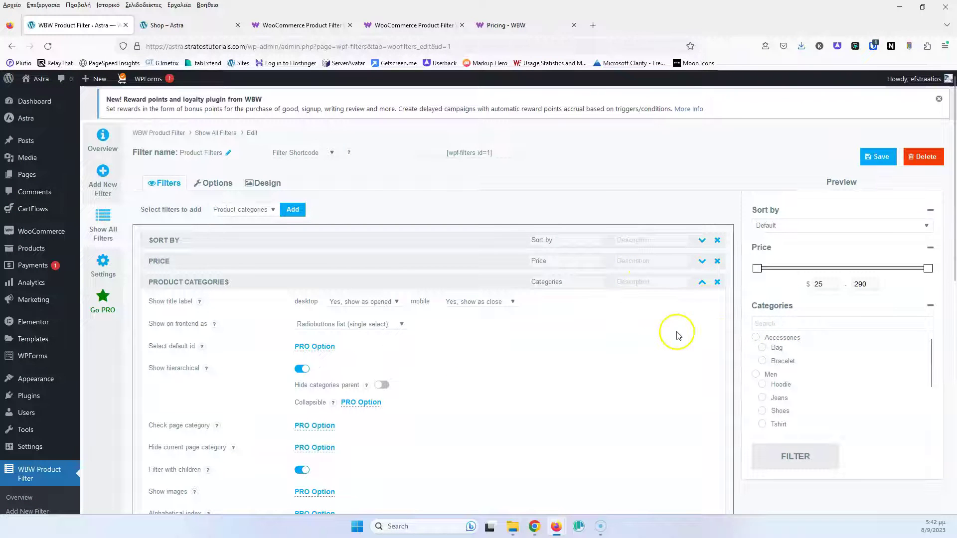
scroll(516, 378, down, 8)
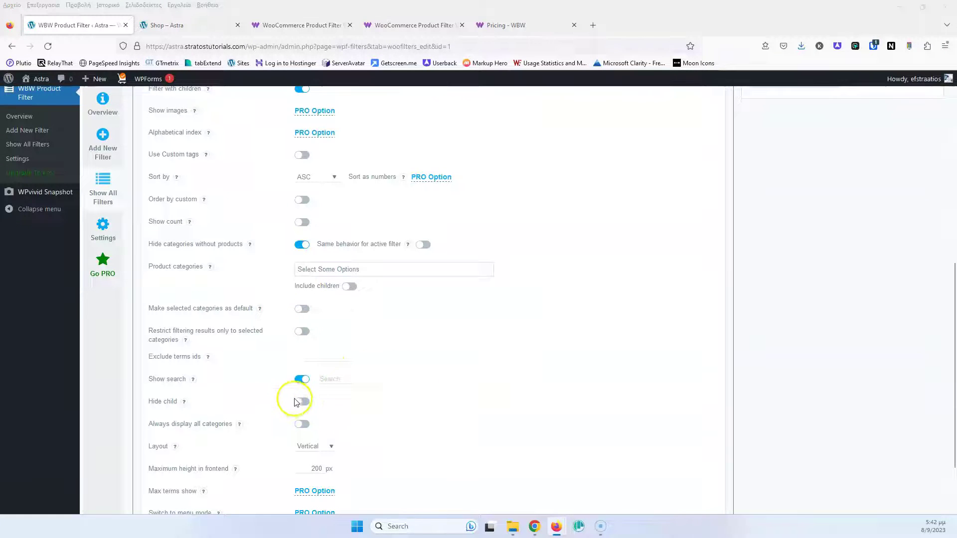
scroll(255, 387, down, 3)
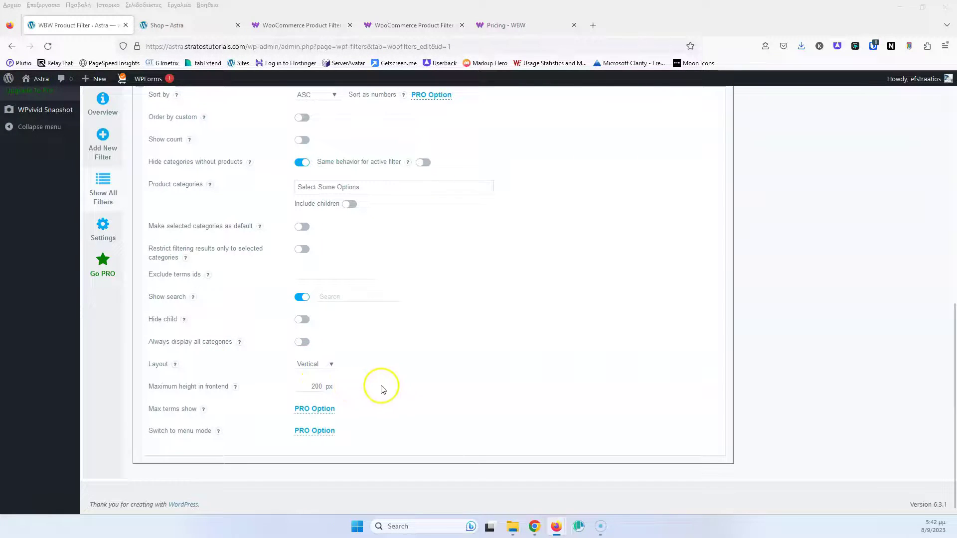
key(Home)
click(878, 157)
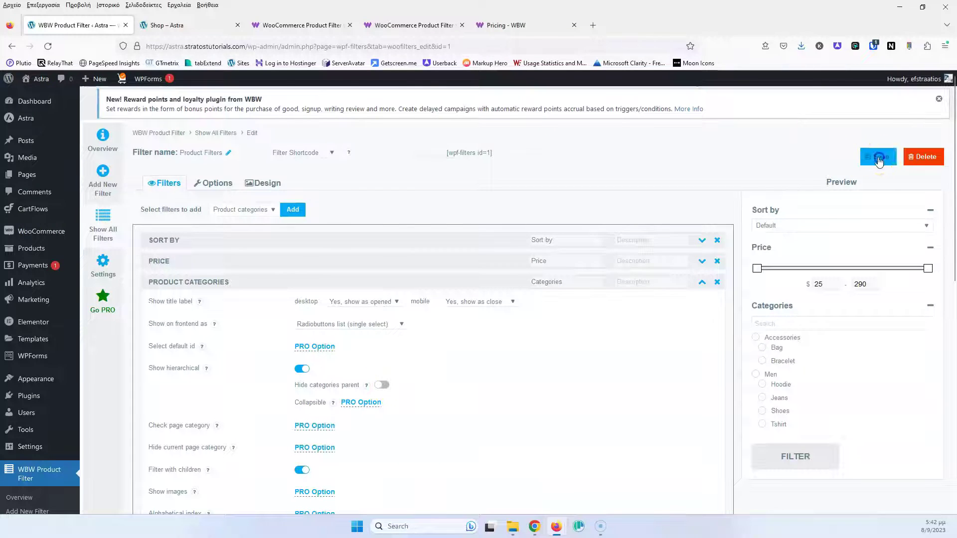
Reload the store page and examine the Sort by, Price and Categories filters in its sidebar, including the category search field
click(166, 26)
click(48, 45)
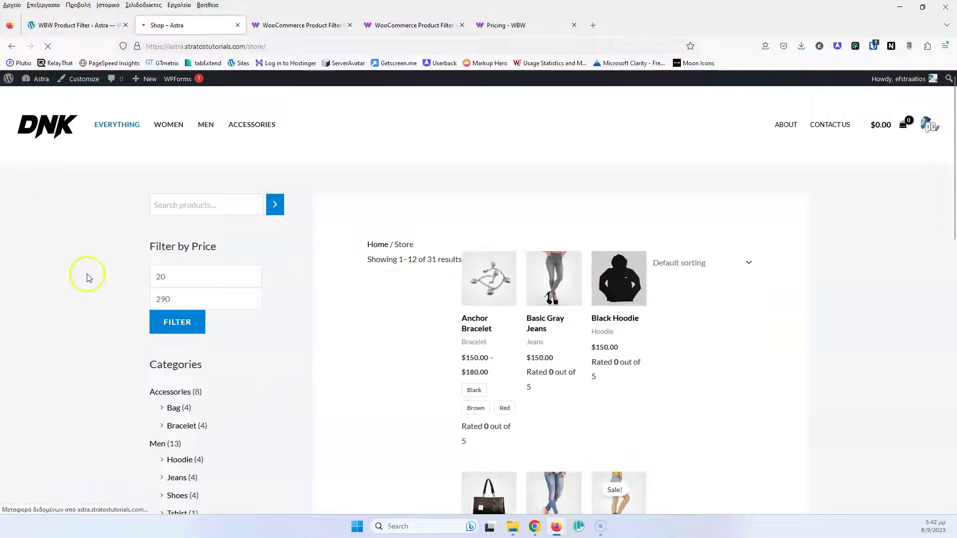
scroll(84, 279, down, 6)
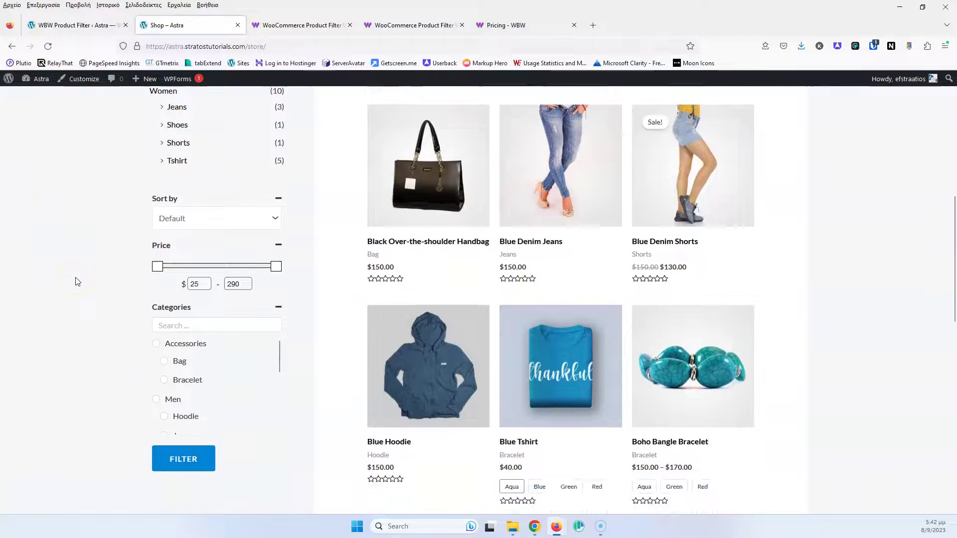
scroll(77, 281, down, 2)
scroll(215, 297, down, 3)
scroll(213, 297, up, 3)
scroll(213, 298, down, 3)
scroll(212, 298, up, 3)
scroll(211, 298, down, 1)
scroll(210, 298, up, 1)
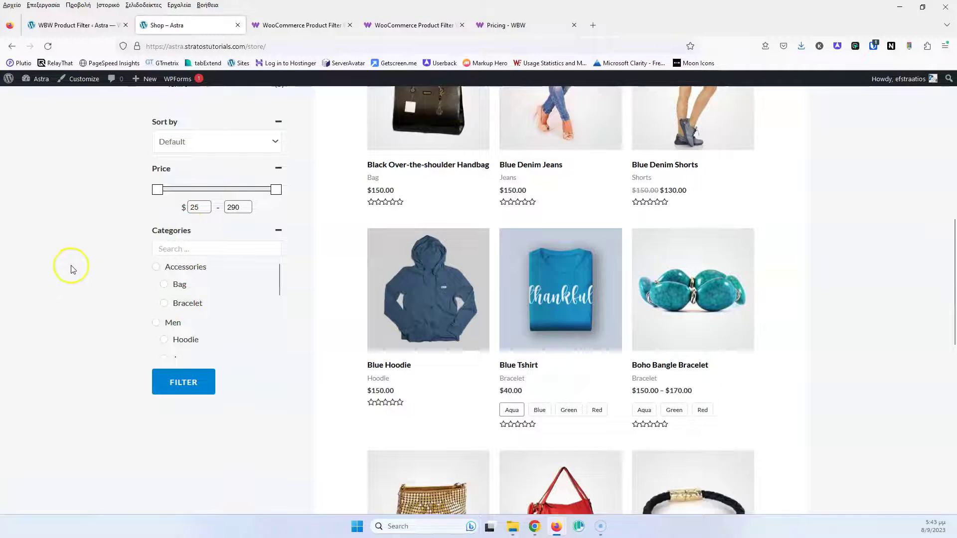
scroll(70, 267, up, 8)
scroll(150, 235, up, 2)
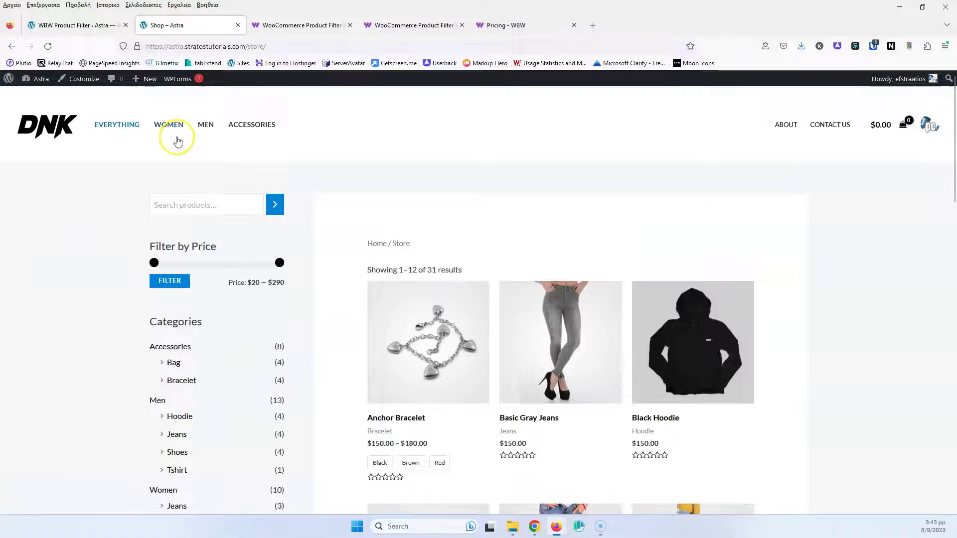
Open the store's Men category page and examine the sidebar filters there
click(204, 124)
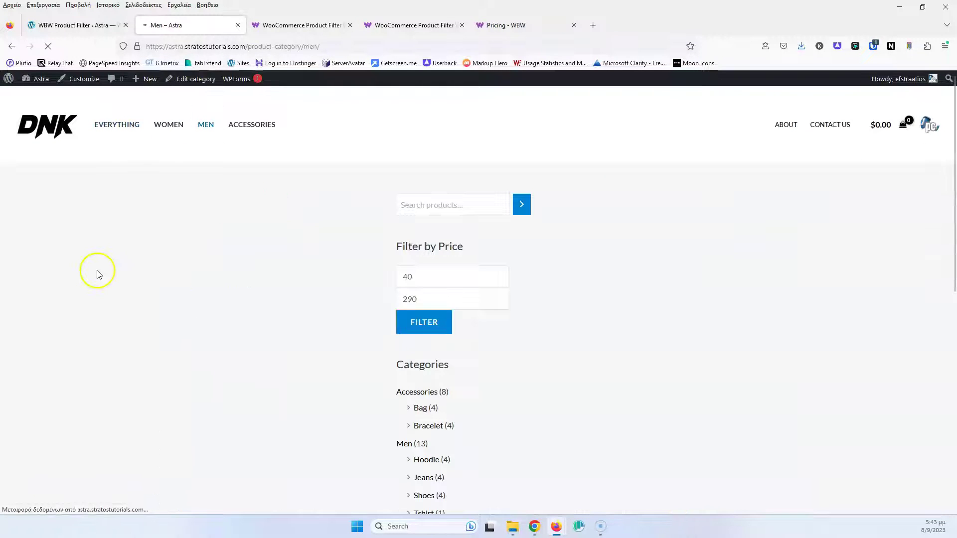
scroll(100, 329, down, 3)
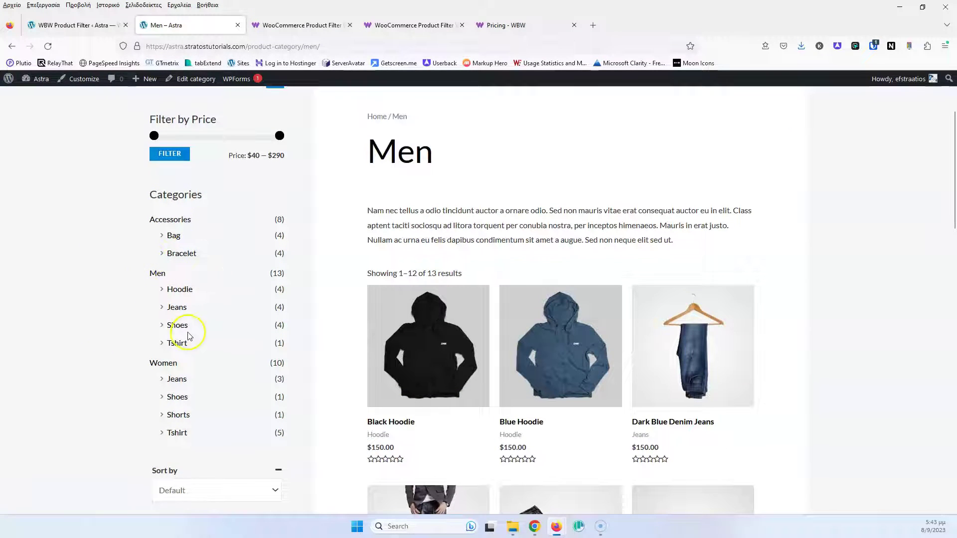
scroll(192, 282, down, 4)
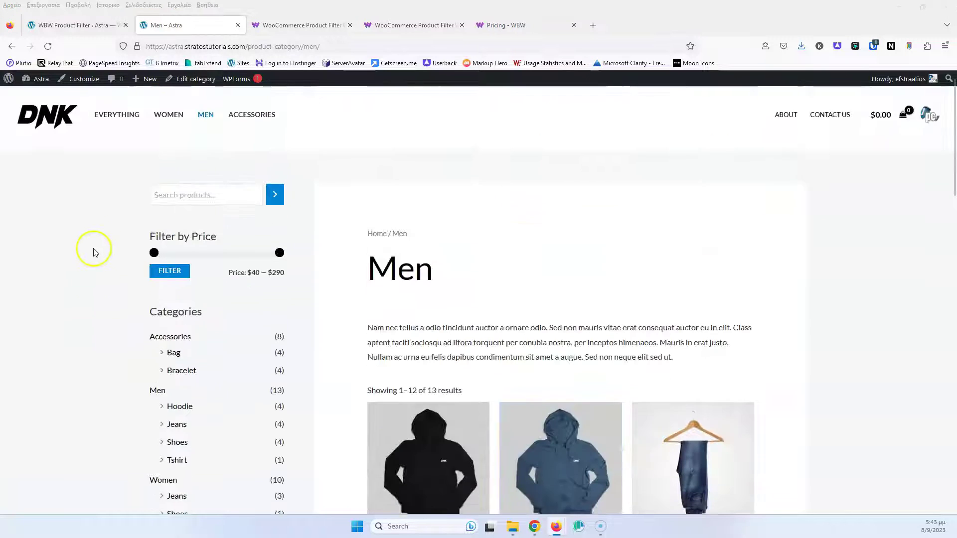
Set the Product categories filter's maximum height in frontend to 500 px and save the filter
click(95, 25)
scroll(235, 272, down, 10)
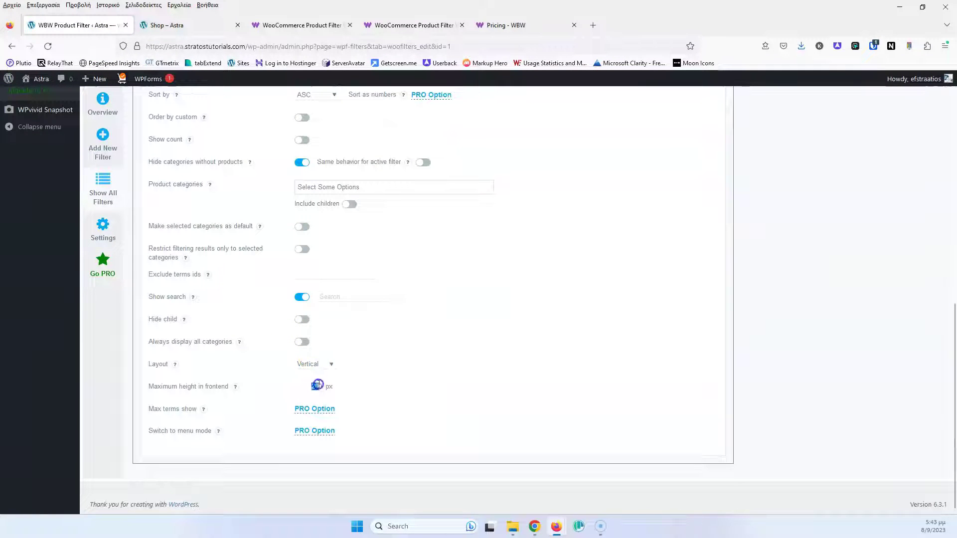
click(327, 389)
text(500)
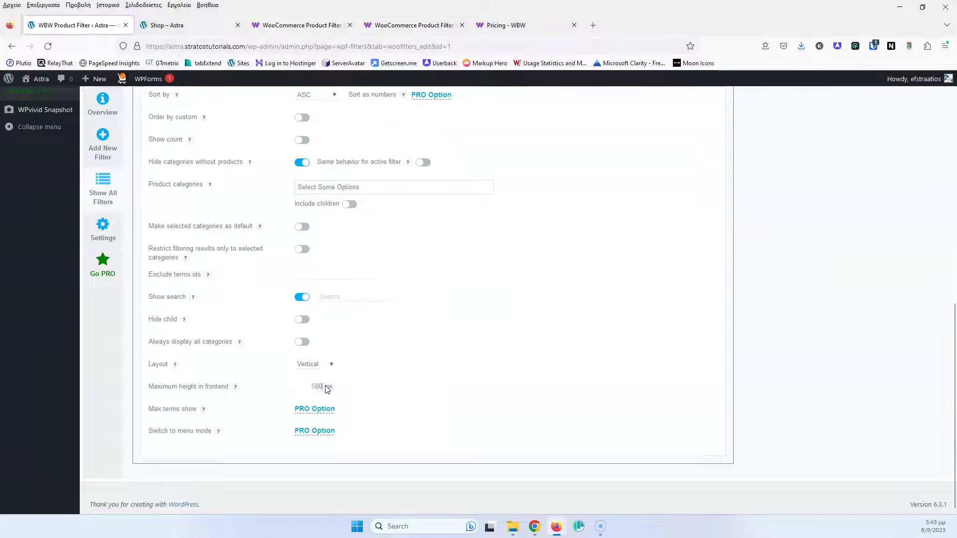
scroll(545, 371, up, 15)
click(877, 156)
Reload the store page and check the height of the Categories list in the sidebar filter
click(167, 25)
click(48, 46)
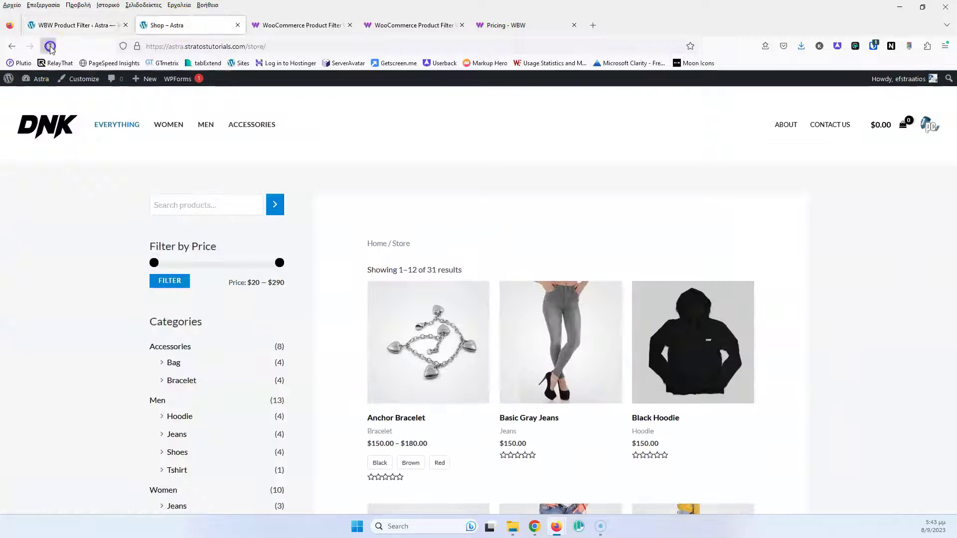
scroll(50, 265, down, 10)
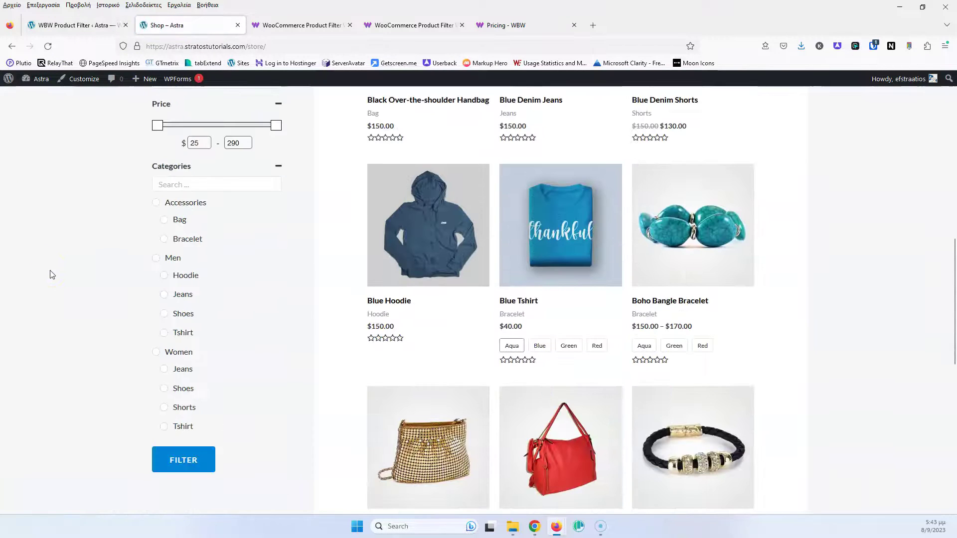
scroll(227, 301, down, 3)
scroll(225, 308, up, 4)
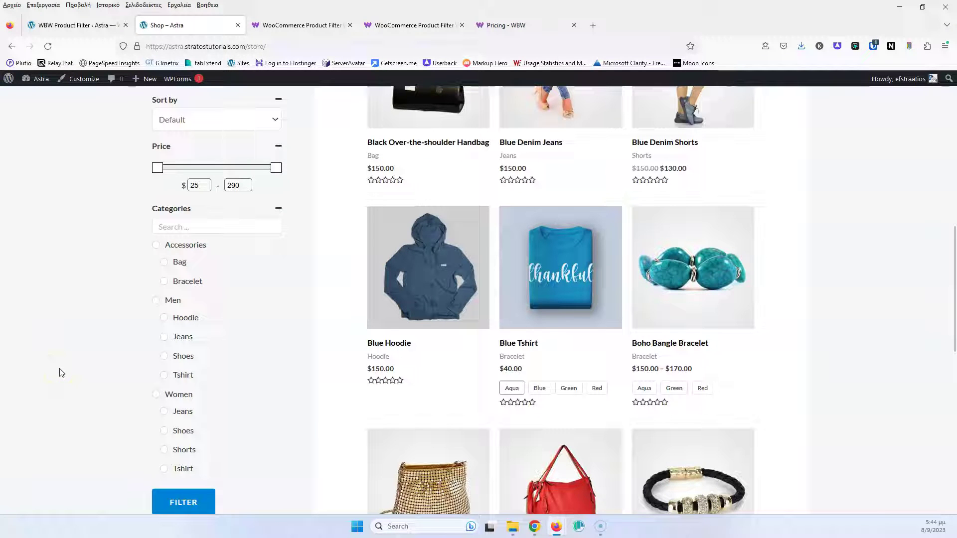
scroll(224, 358, down, 2)
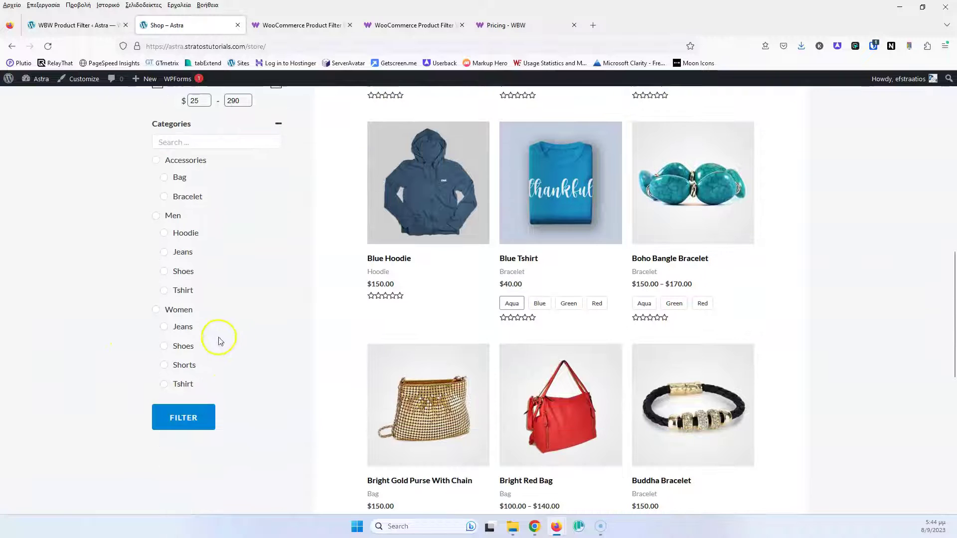
Return to the filter editor, collapse the Product categories settings and add an Attribute filter
click(76, 26)
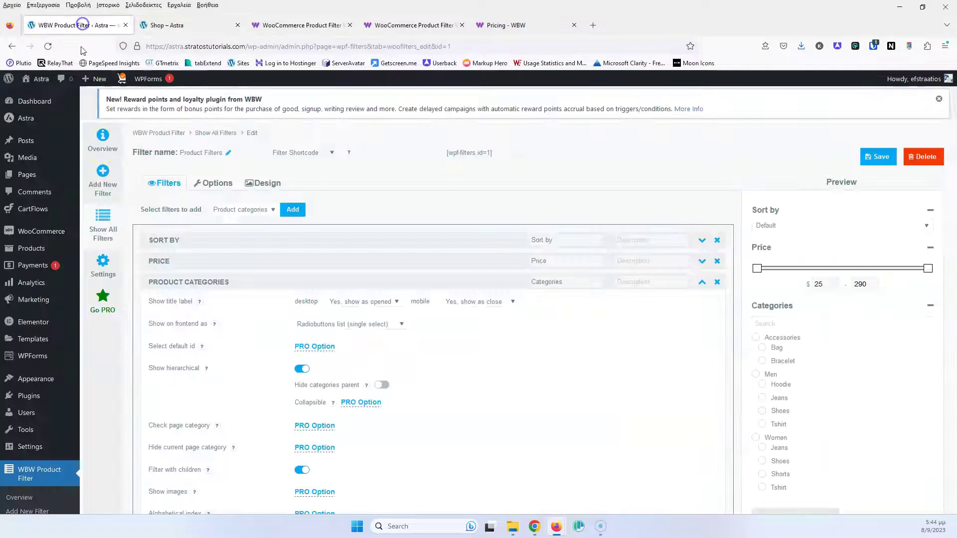
click(703, 285)
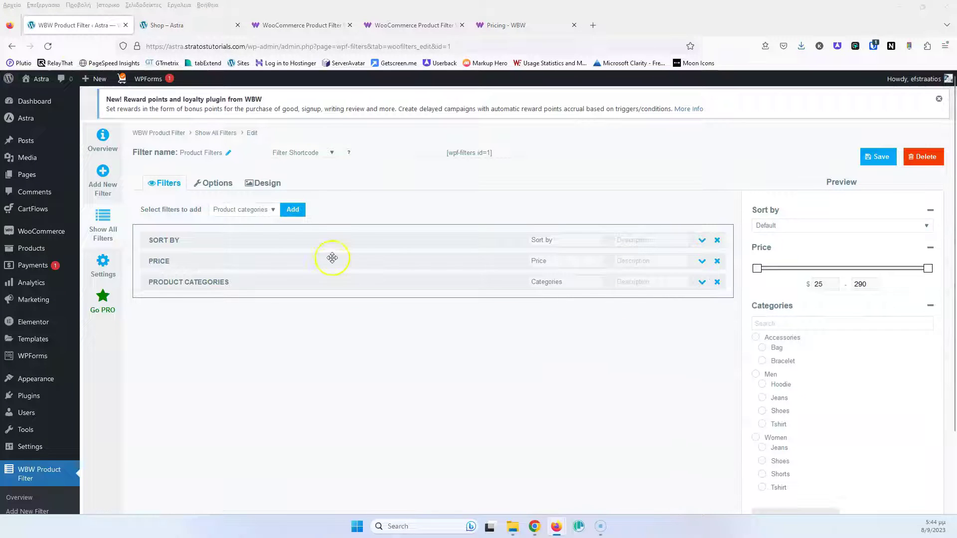
click(267, 219)
click(232, 286)
click(293, 211)
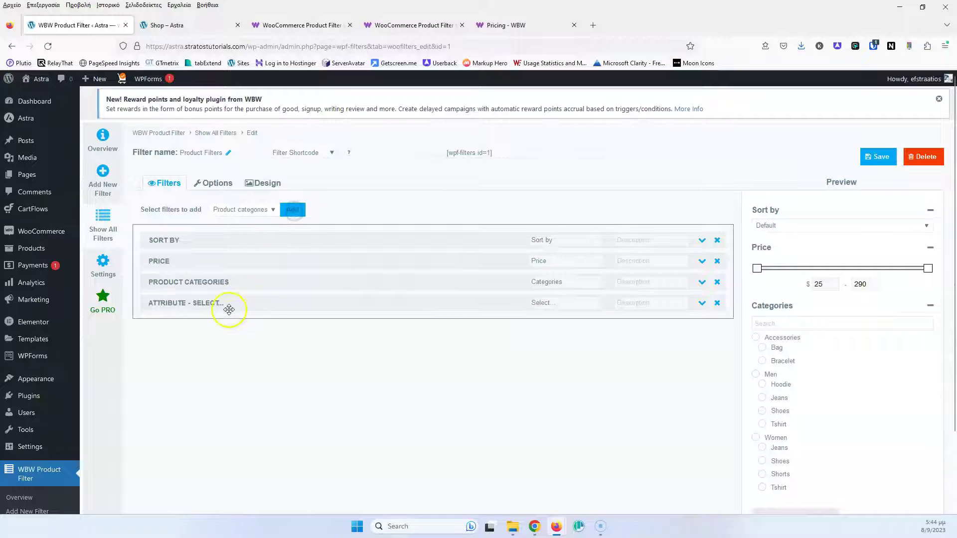
Set the new Attribute filter's attribute to color and check its options in the preview
click(700, 308)
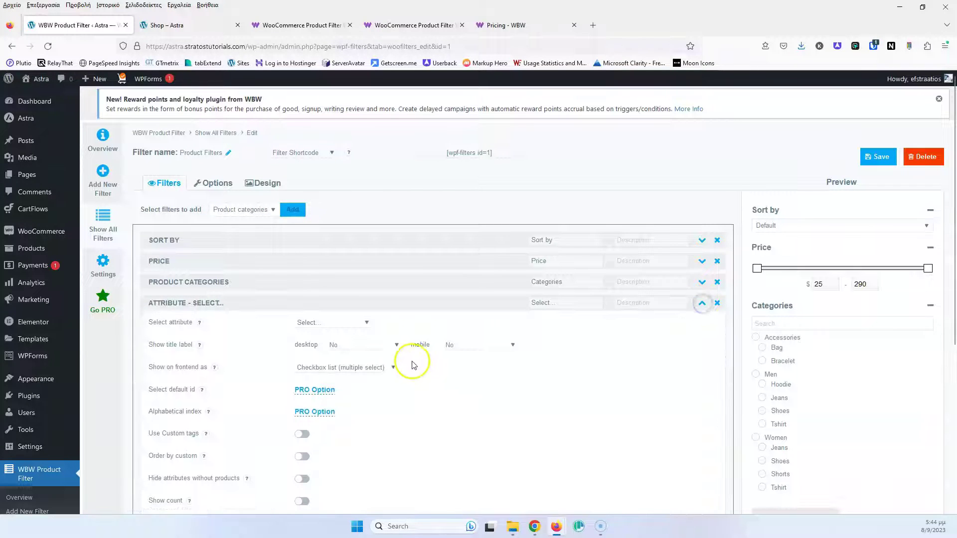
click(332, 324)
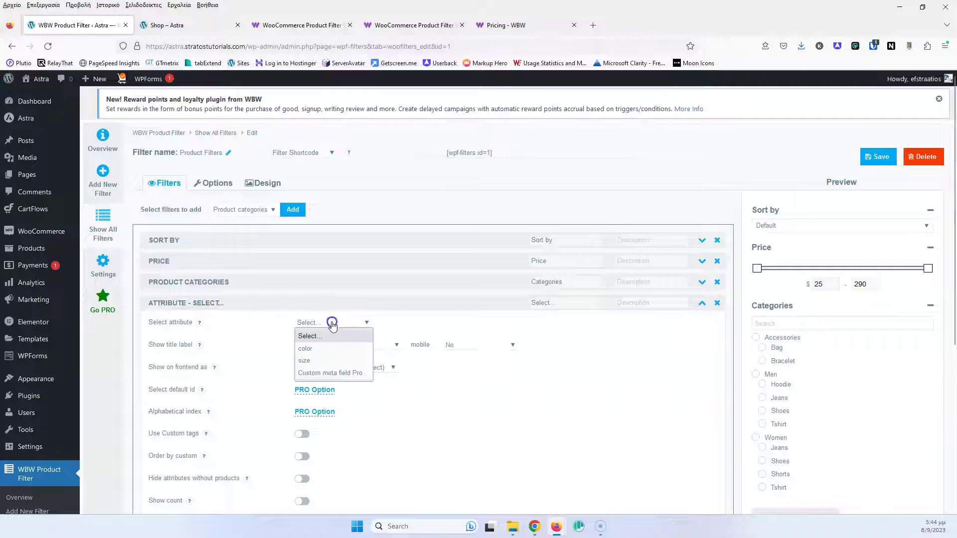
click(317, 349)
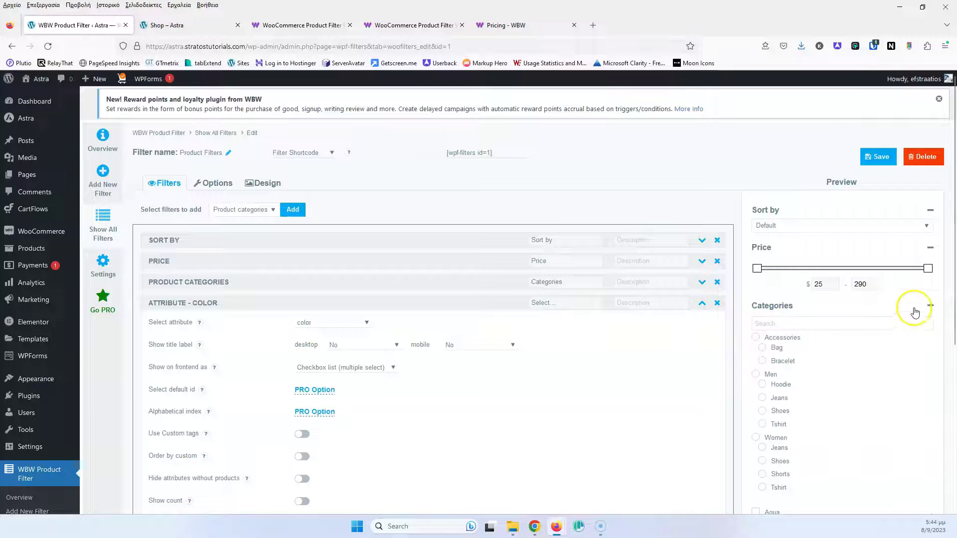
scroll(897, 324, down, 4)
scroll(834, 320, down, 1)
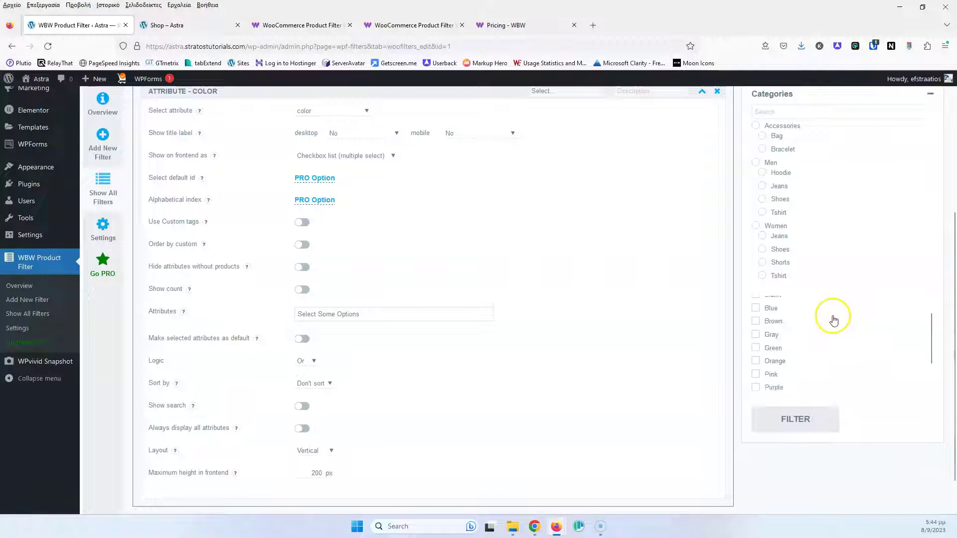
scroll(792, 329, up, 1)
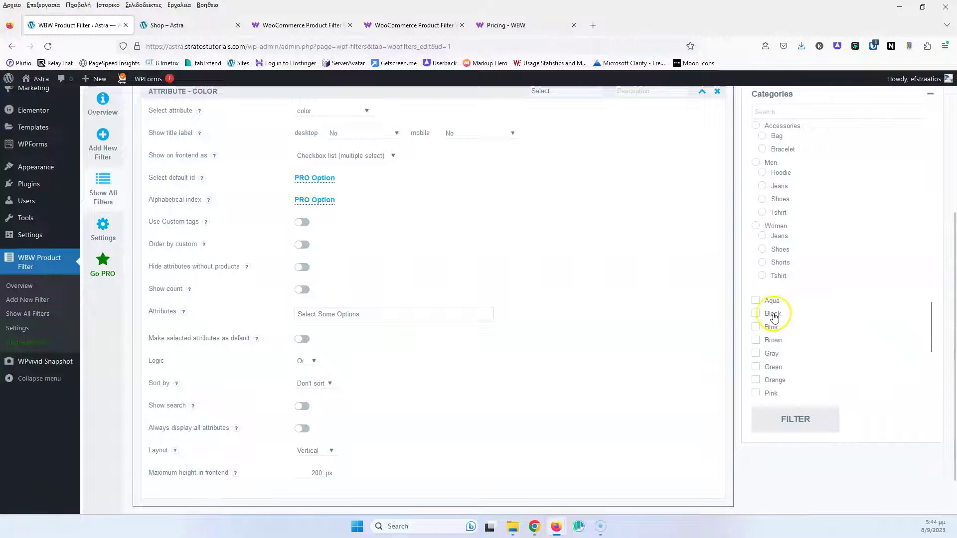
scroll(648, 309, up, 4)
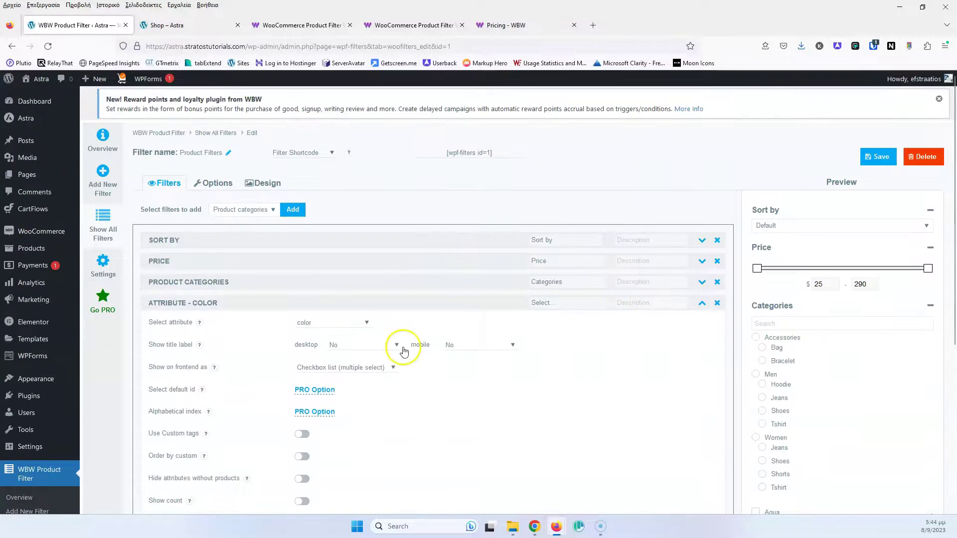
Set the color filter's title label to "Yes, show as opened" on desktop and "Yes, show as close" on mobile
click(339, 346)
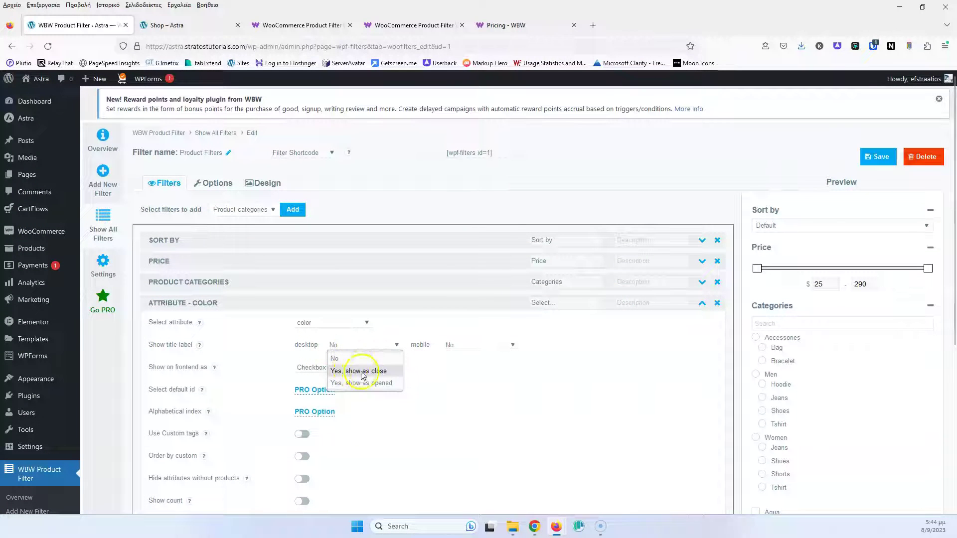
click(370, 388)
click(472, 345)
click(474, 373)
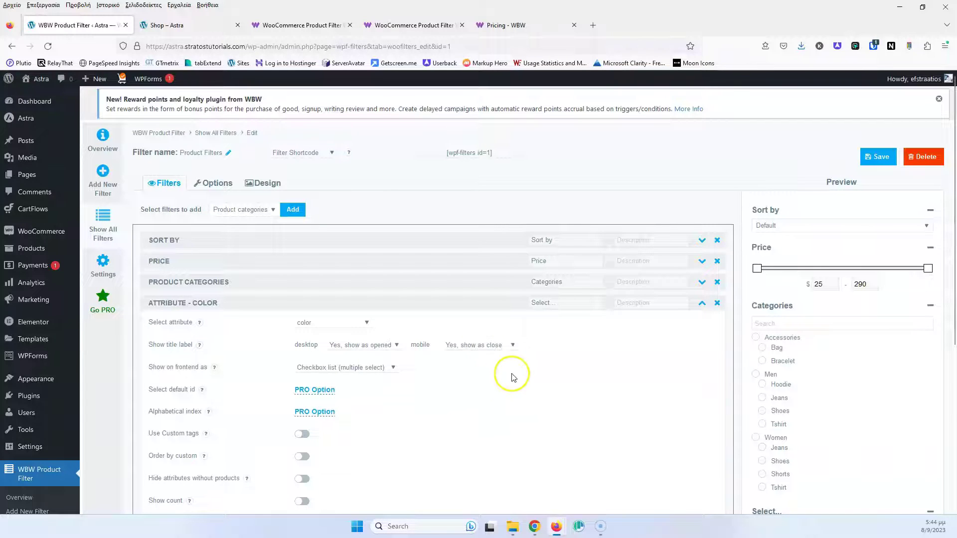
Rename the color attribute filter's title to "Color"
scroll(513, 374, down, 3)
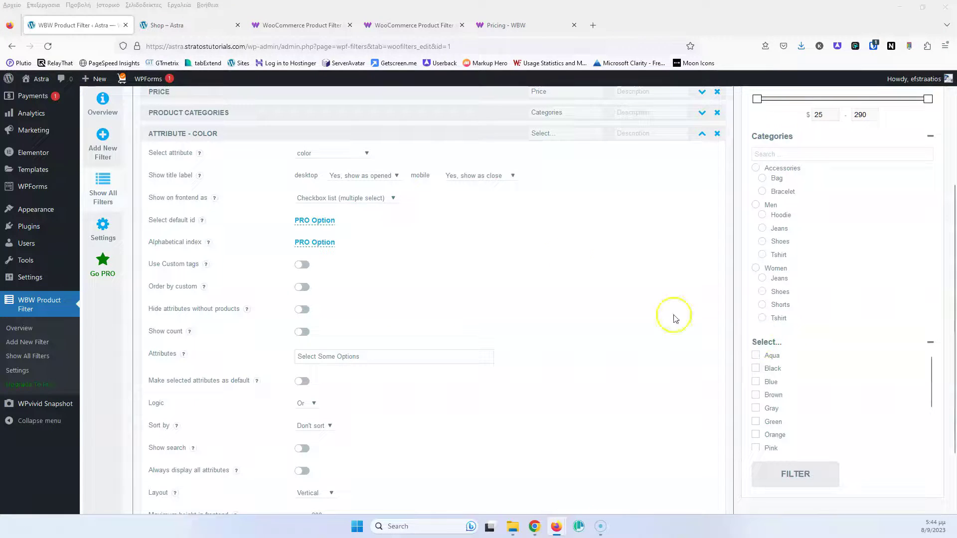
drag(579, 140, 500, 132)
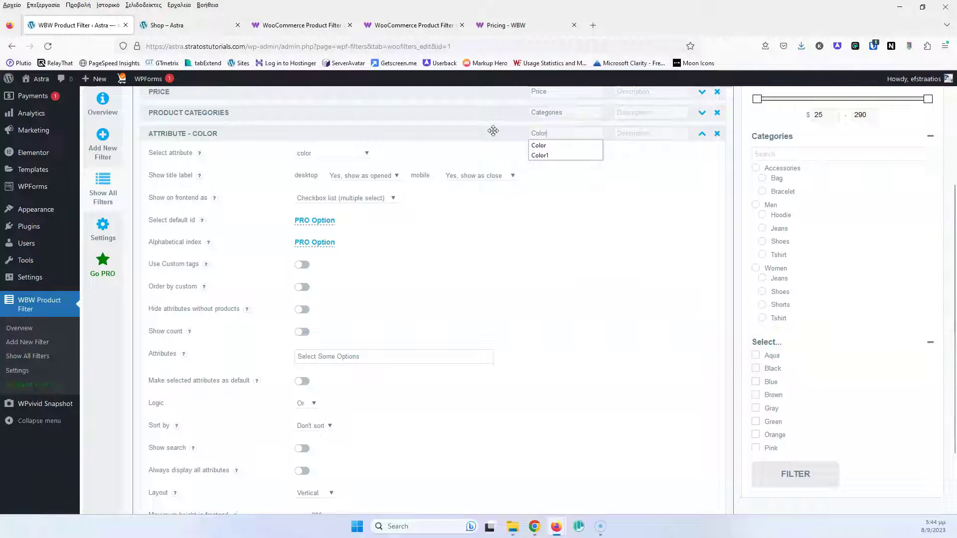
click(552, 217)
scroll(553, 215, up, 4)
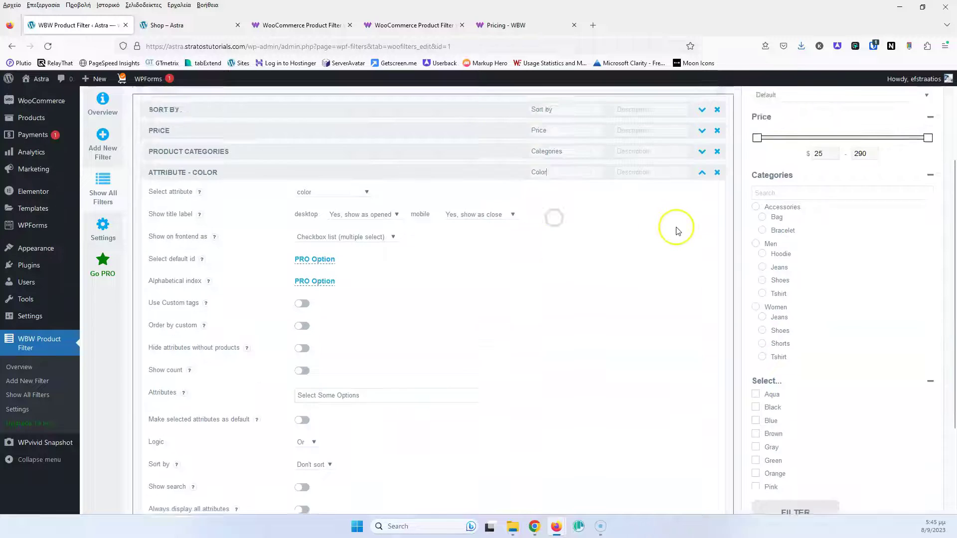
Save the product filter and keep the color attribute shown on the frontend as "Checkbox list (multiple select)"
click(877, 157)
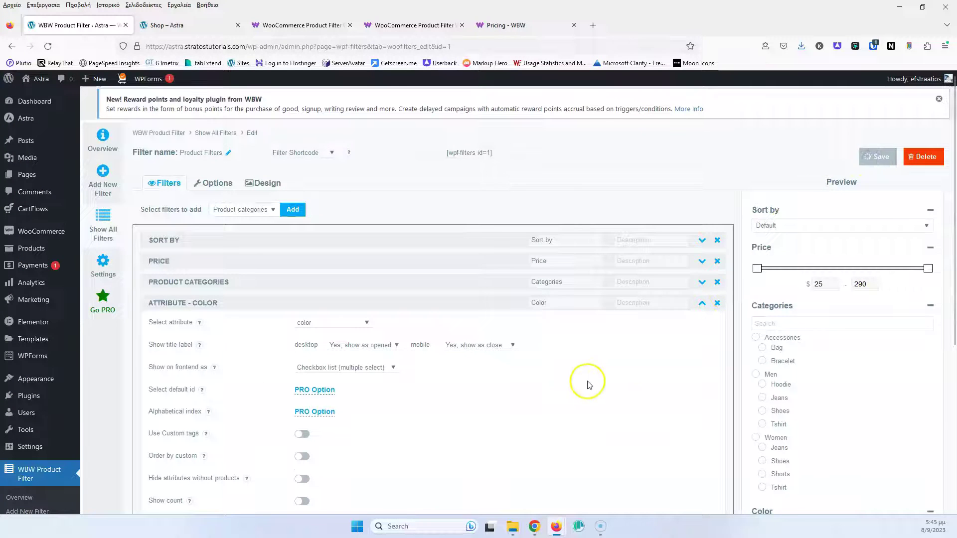
scroll(630, 410, down, 3)
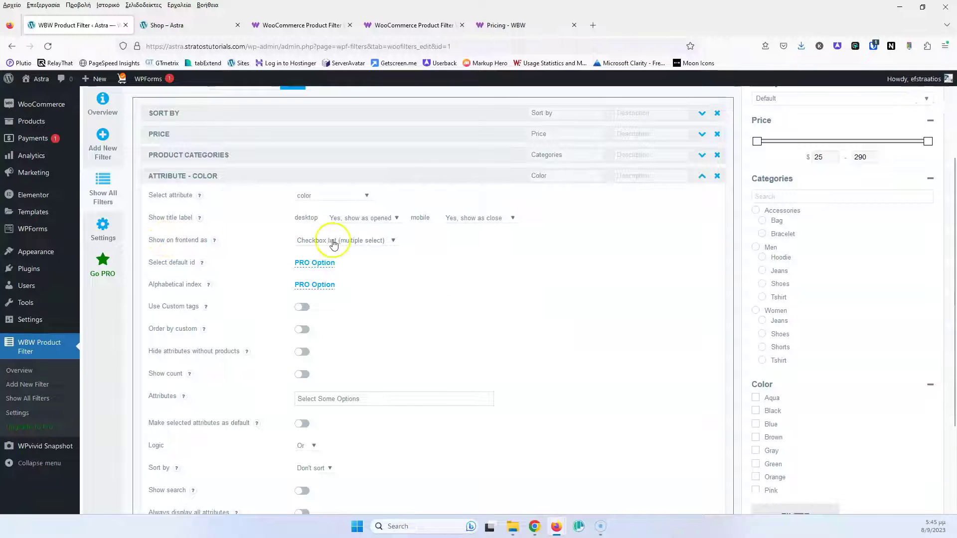
click(376, 240)
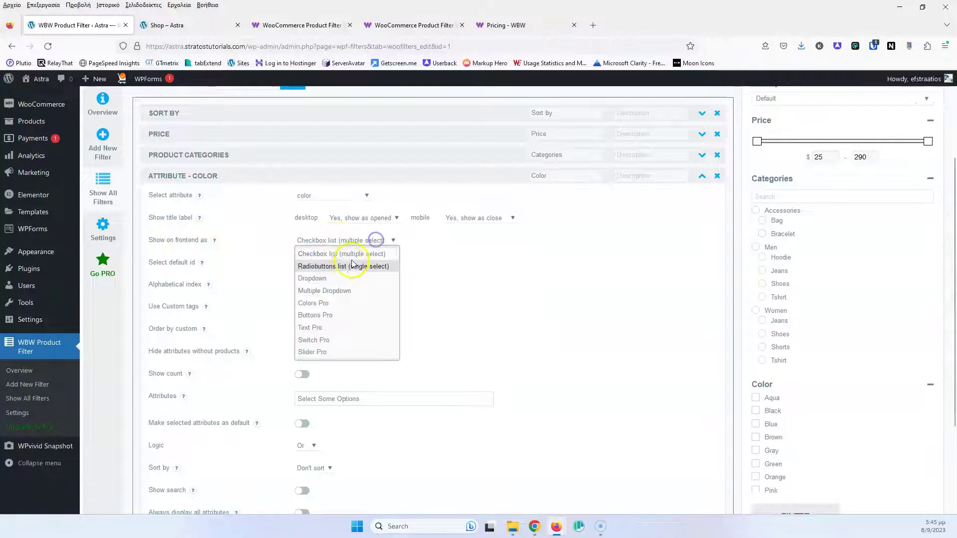
click(346, 319)
click(336, 240)
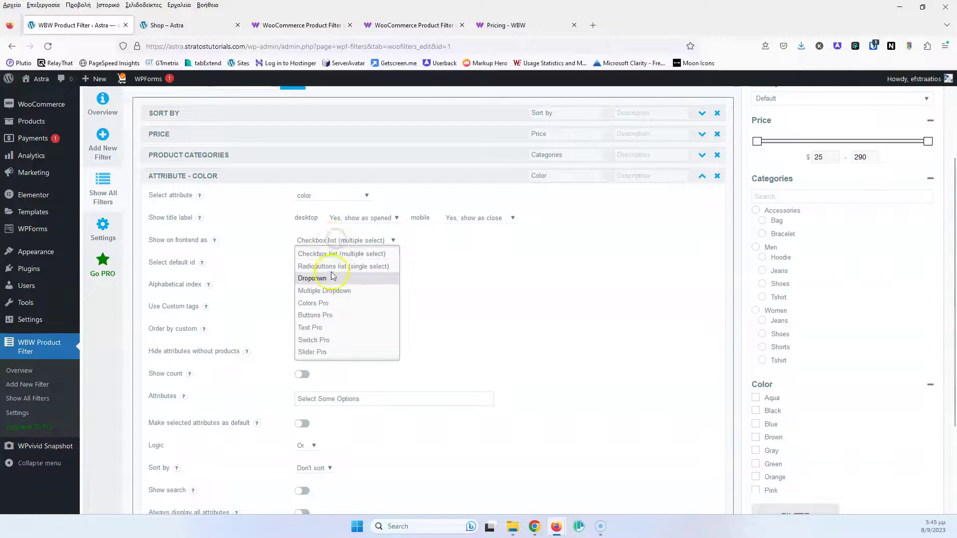
click(344, 255)
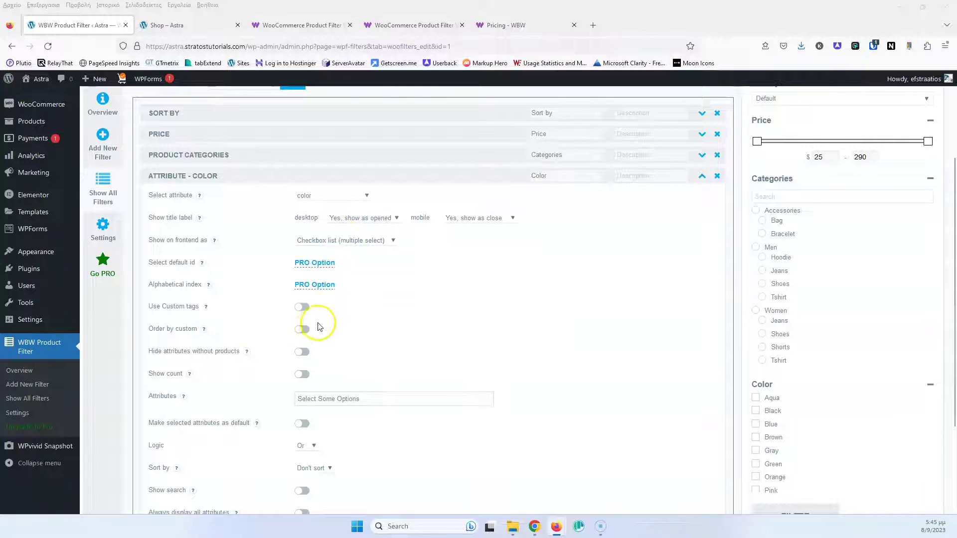
Enable "Hide attributes without products" and "Same behavior for active filter" for the color attribute filter
scroll(352, 316, down, 3)
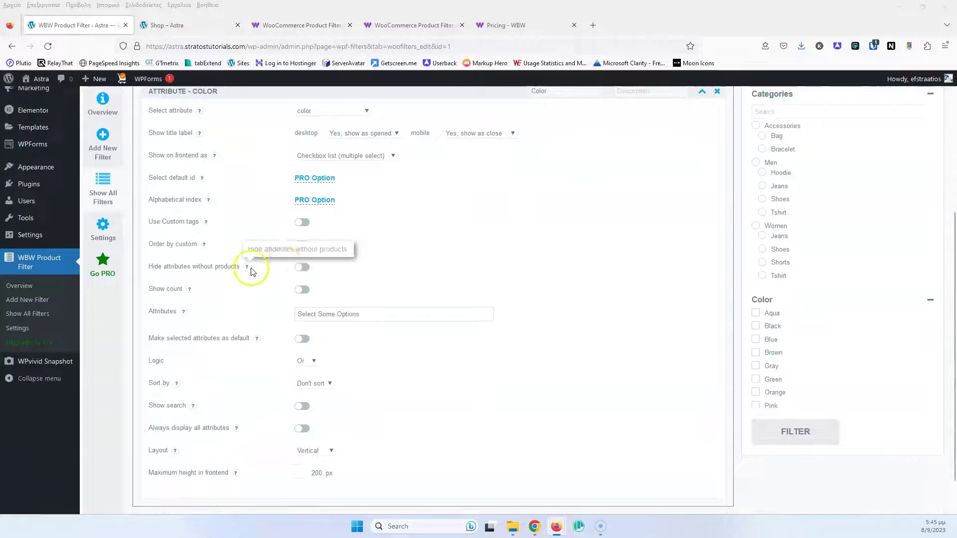
scroll(305, 267, up, 1)
click(302, 291)
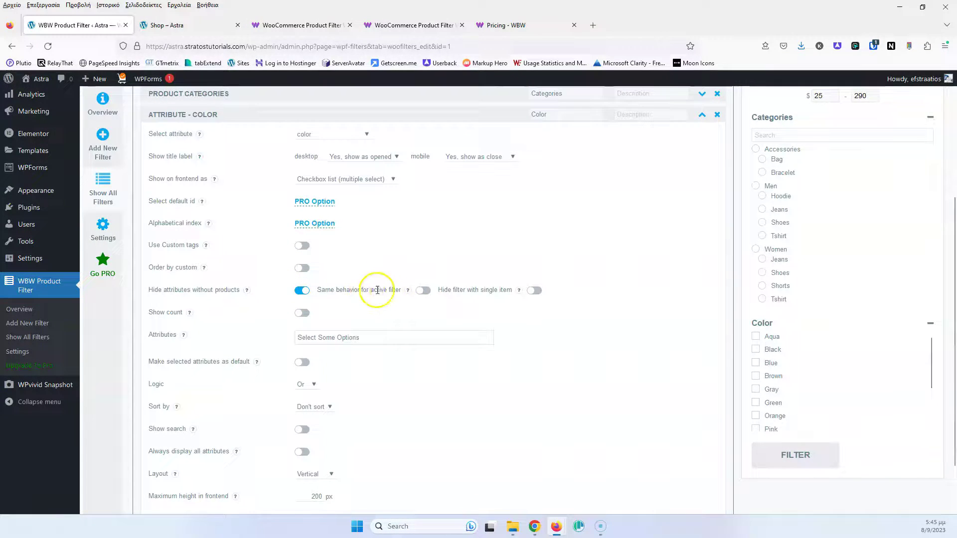
click(424, 291)
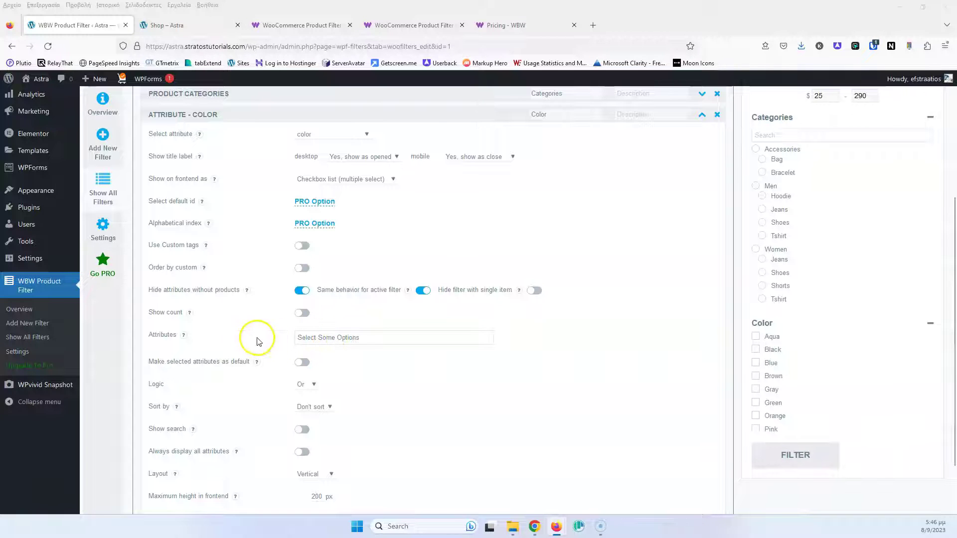
Review the color filter's Logic and Sort by options, keeping Logic at Or, and clear Black and Blue in the preview
scroll(249, 337, down, 2)
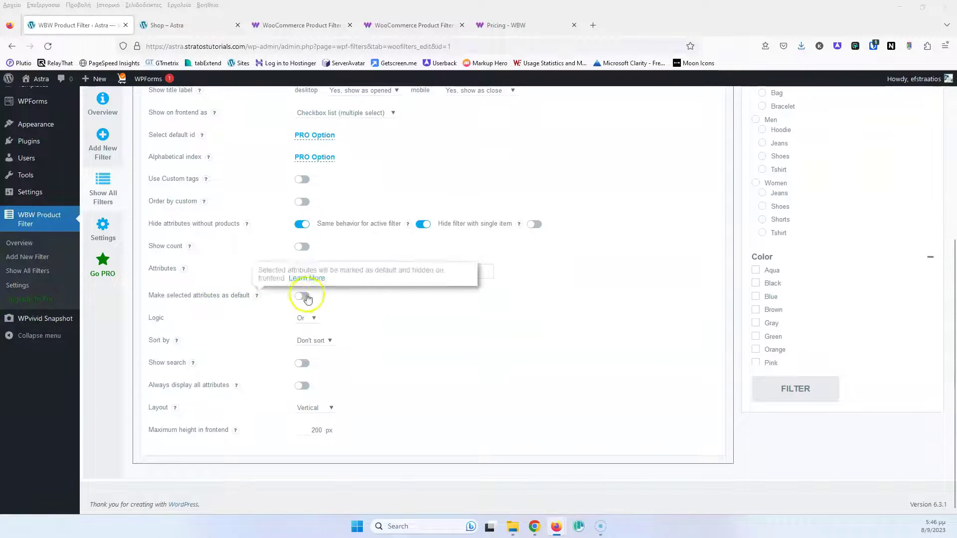
click(308, 321)
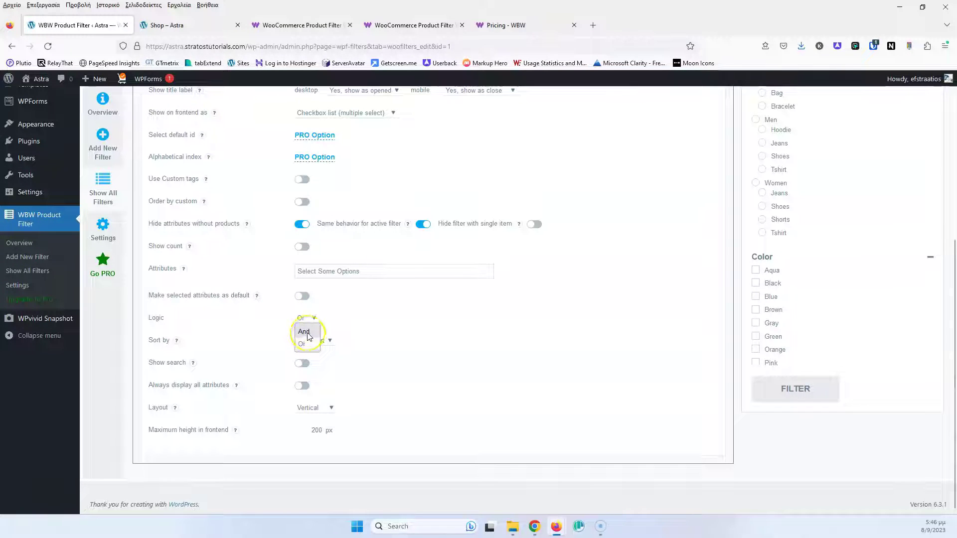
click(310, 344)
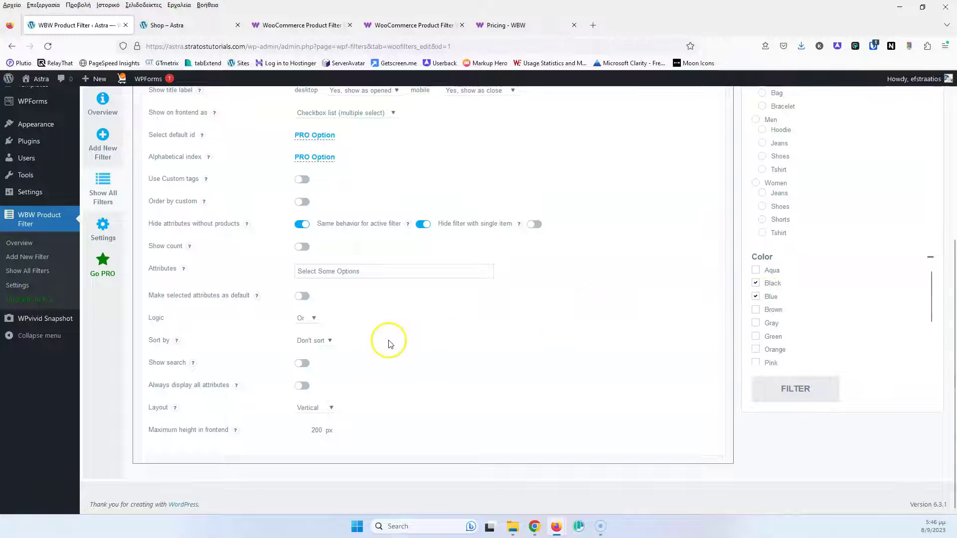
click(305, 319)
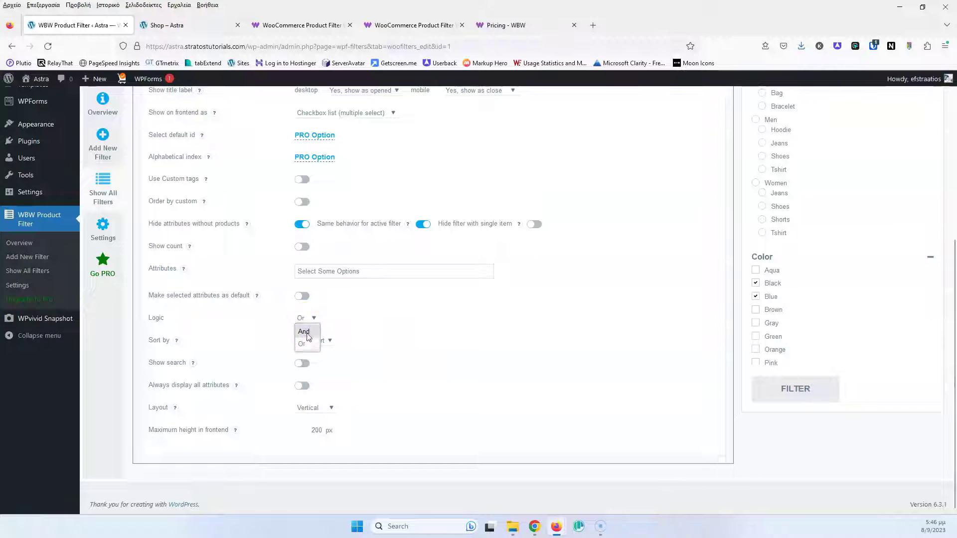
click(577, 329)
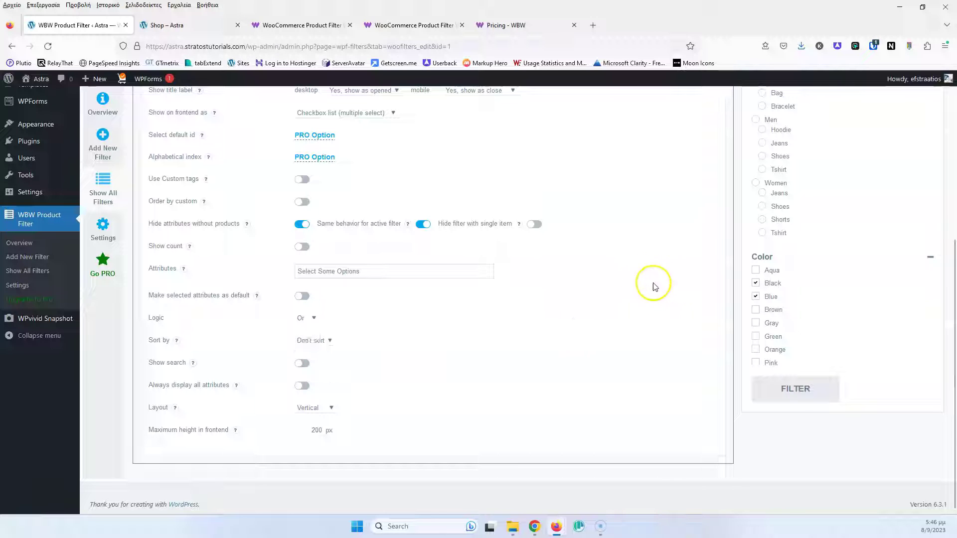
click(754, 283)
click(757, 297)
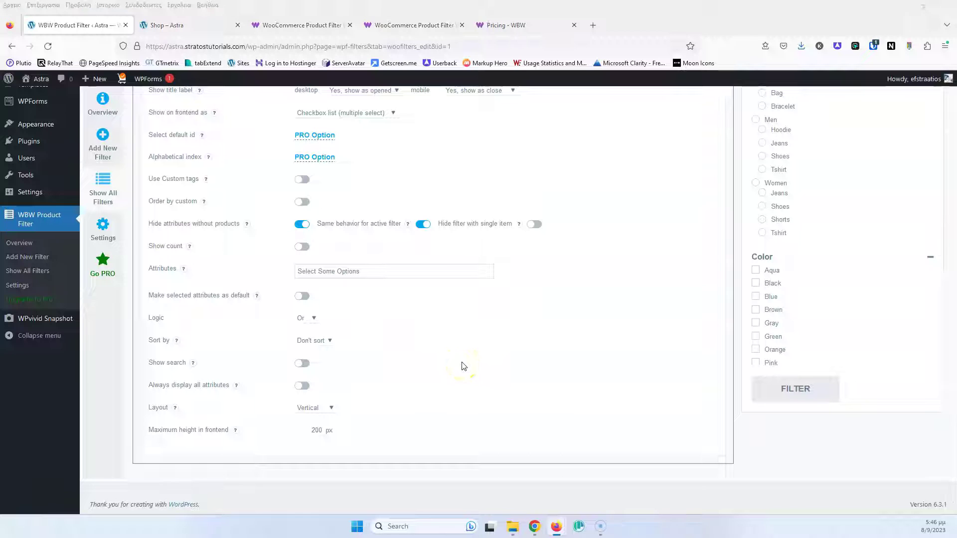
click(328, 343)
click(278, 344)
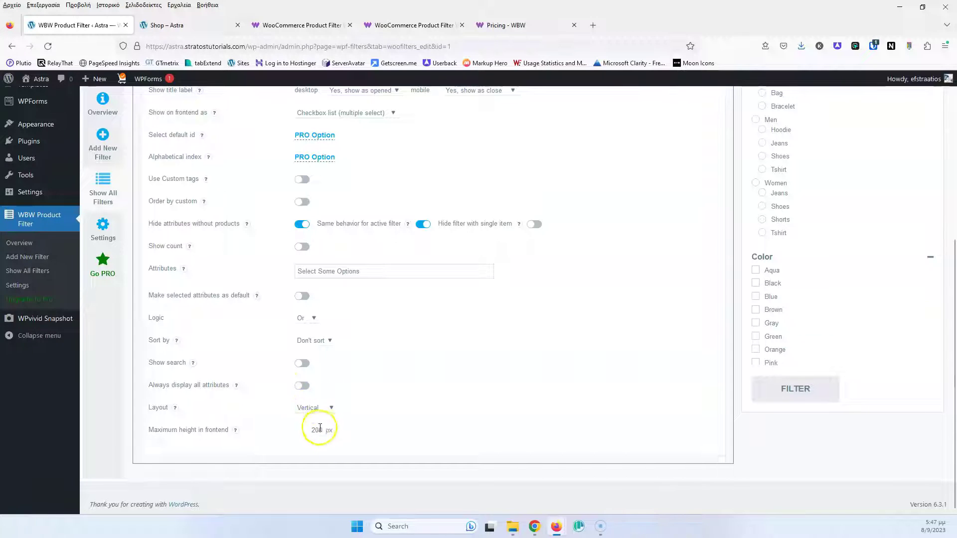
Try the Horizontal layout for the color filter and set it back to Vertical
click(323, 410)
click(315, 430)
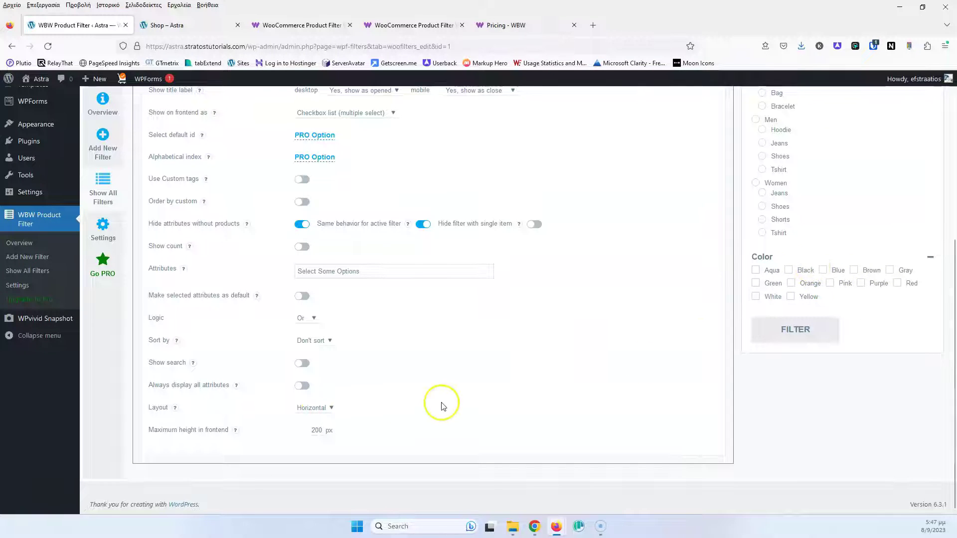
click(320, 408)
click(308, 423)
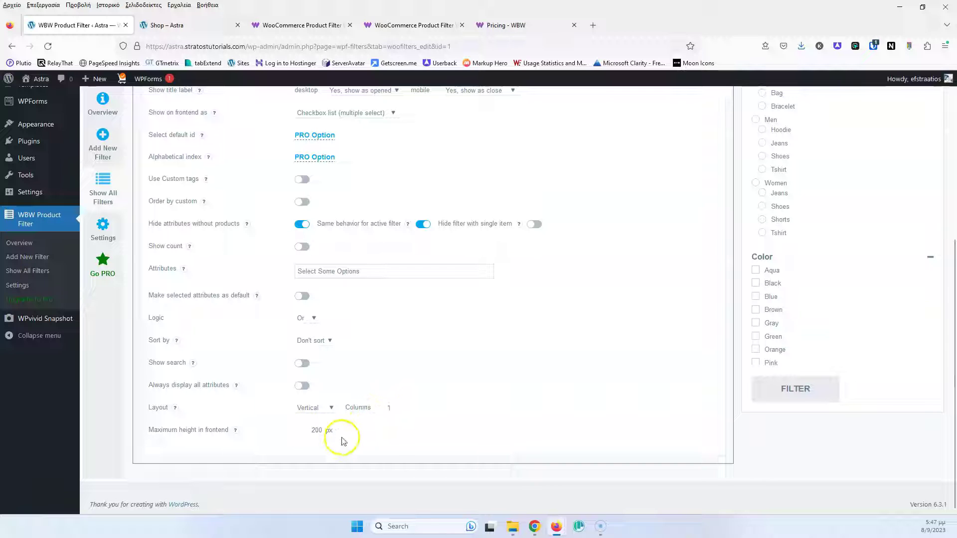
Collapse the color attribute filter's settings and add another Attribute filter
scroll(421, 425, up, 5)
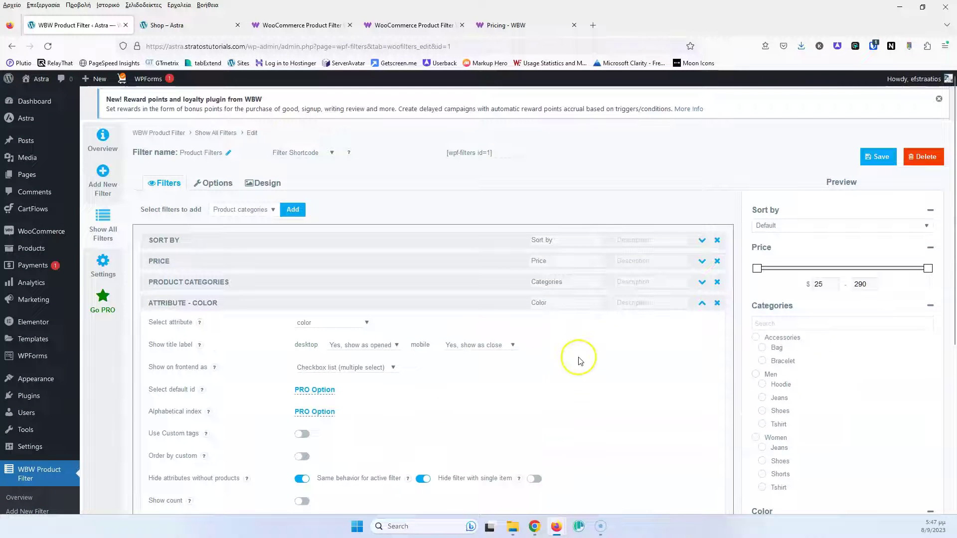
click(702, 304)
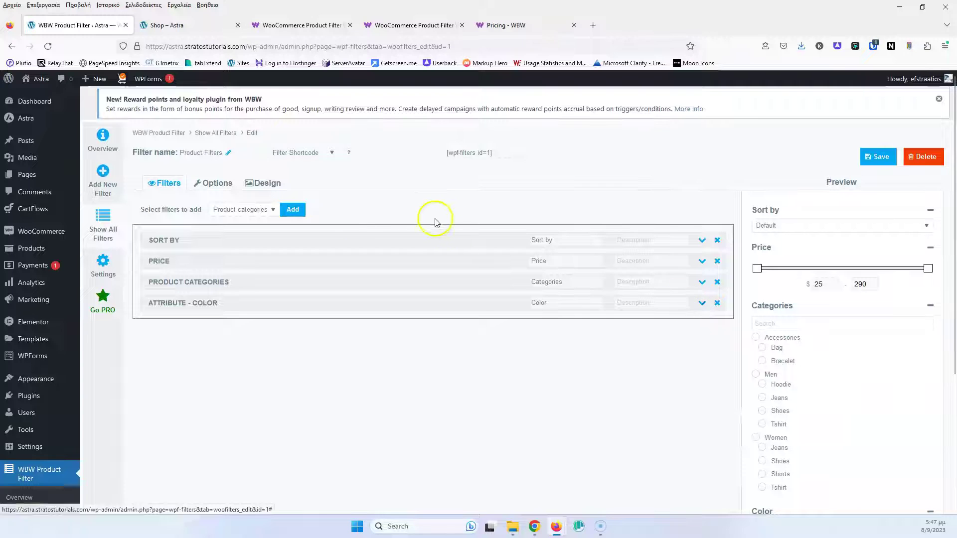
click(245, 209)
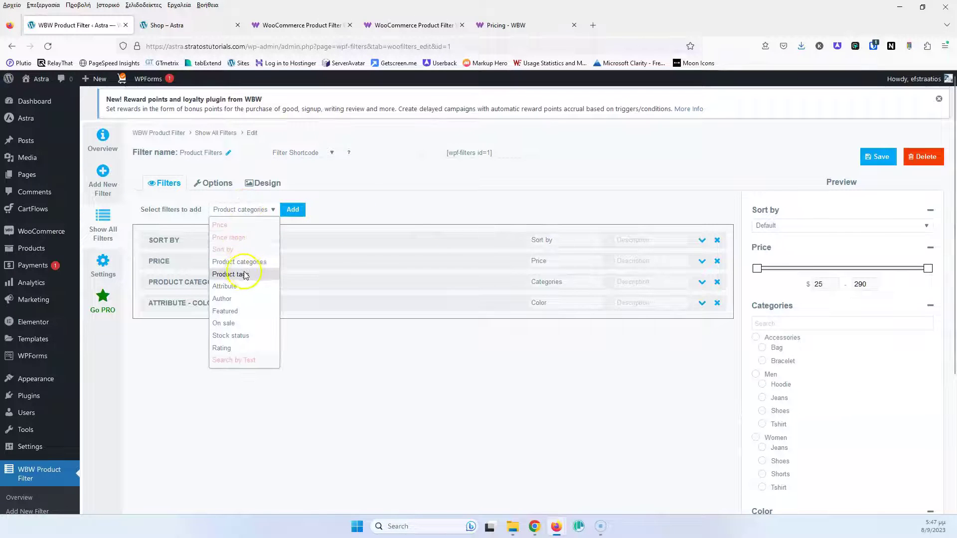
click(240, 286)
click(294, 211)
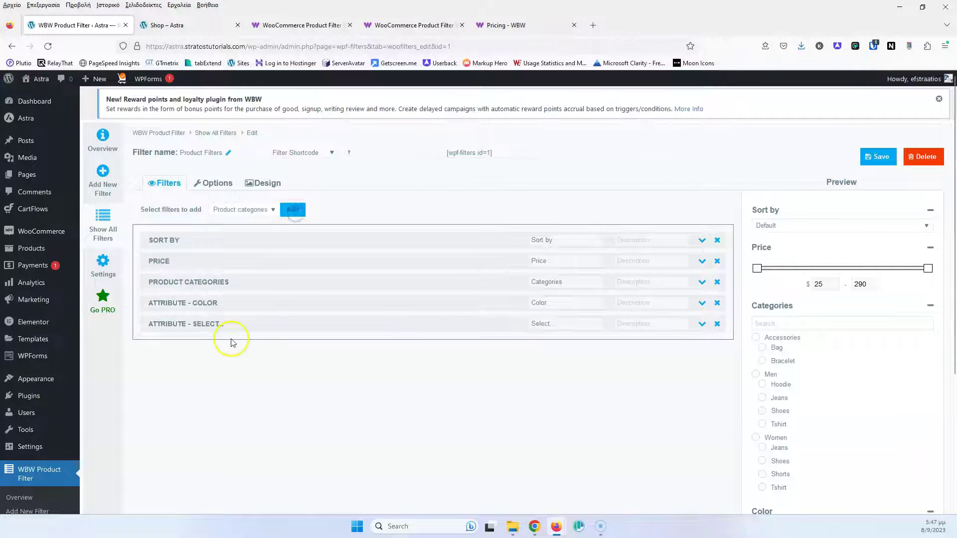
Set the new Attribute filter's attribute to size and rename its title to "Size"
click(701, 324)
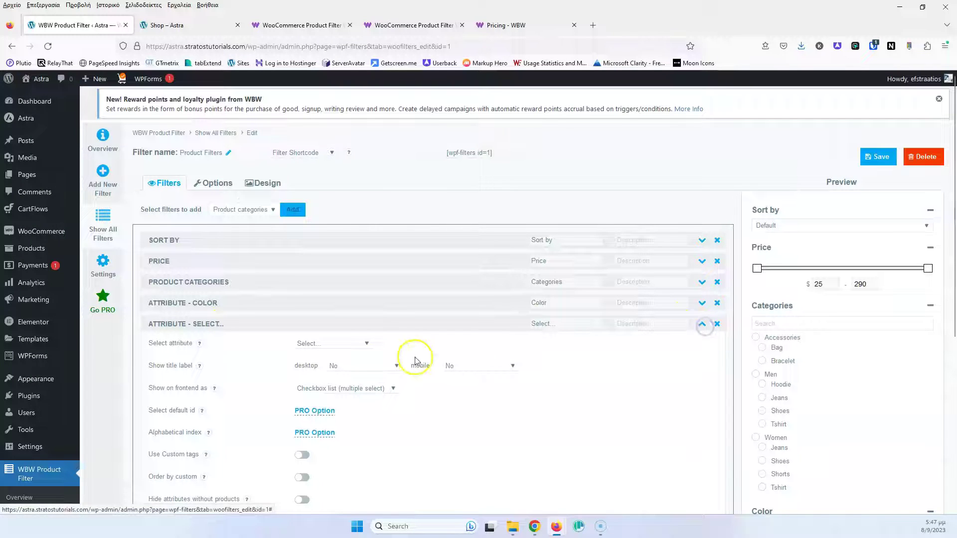
click(335, 342)
click(317, 382)
drag(555, 324, 513, 323)
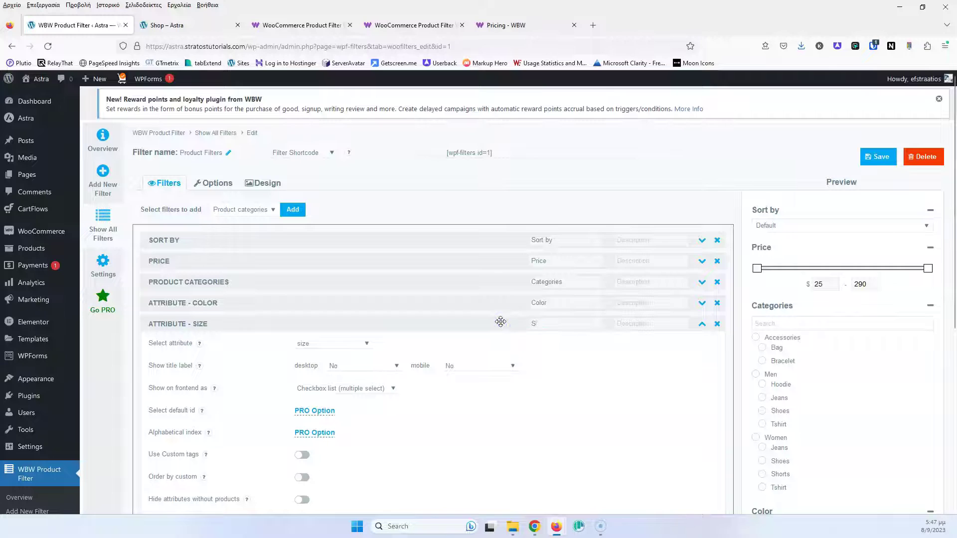
Set the size filter's title label to "Yes, show as opened" on desktop and "Yes, show as close" on mobile
click(366, 368)
click(361, 403)
click(446, 369)
click(459, 396)
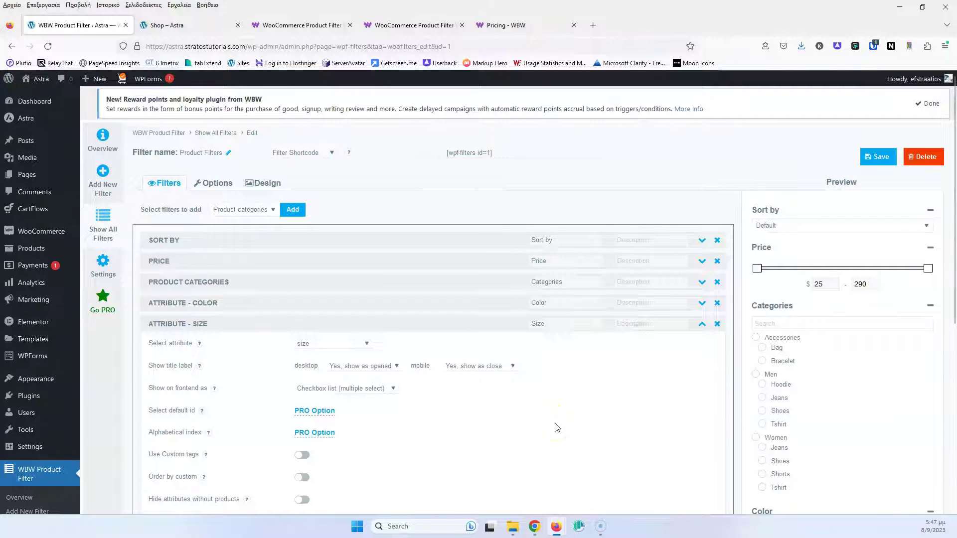
Enable "Hide attributes without products" and "Same behavior for active filter" for the size filter, and collapse its settings
scroll(377, 367, down, 3)
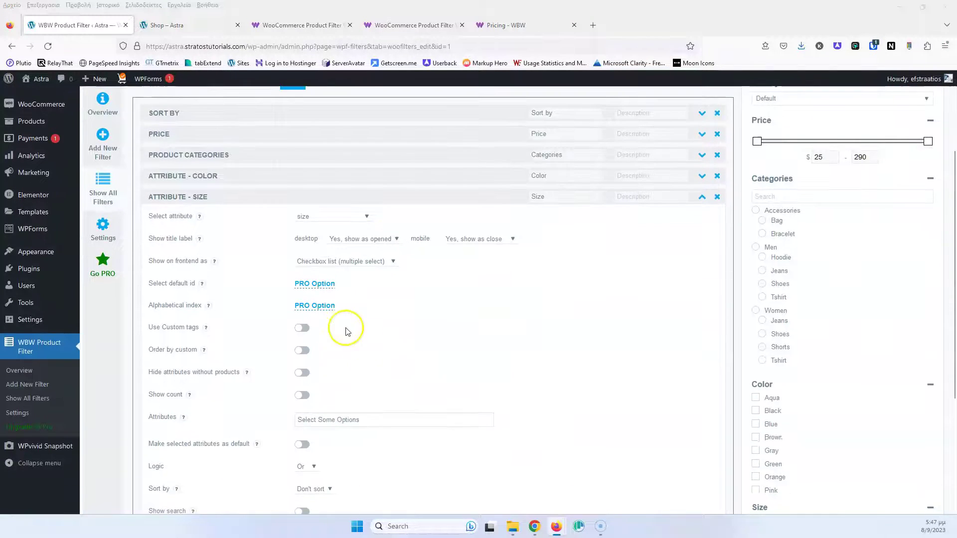
scroll(402, 349, down, 1)
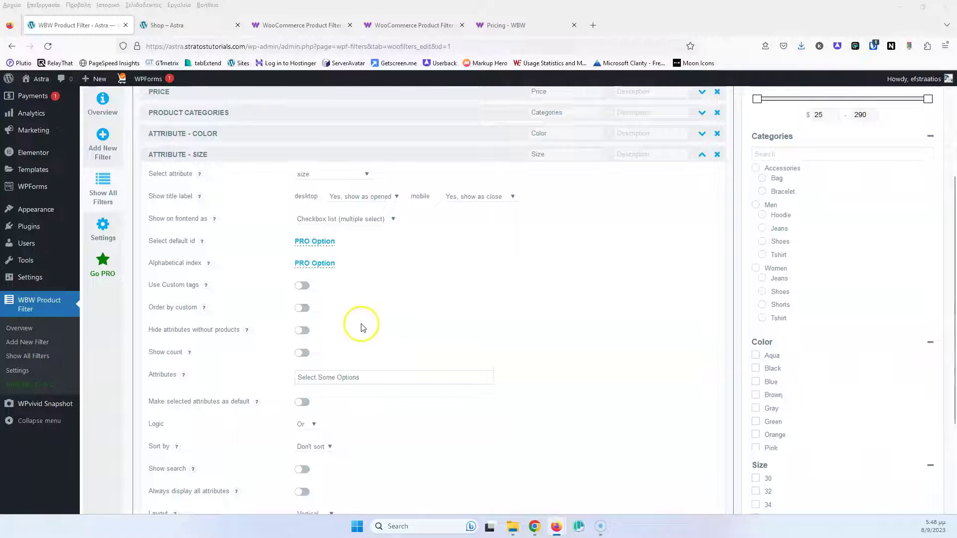
click(302, 330)
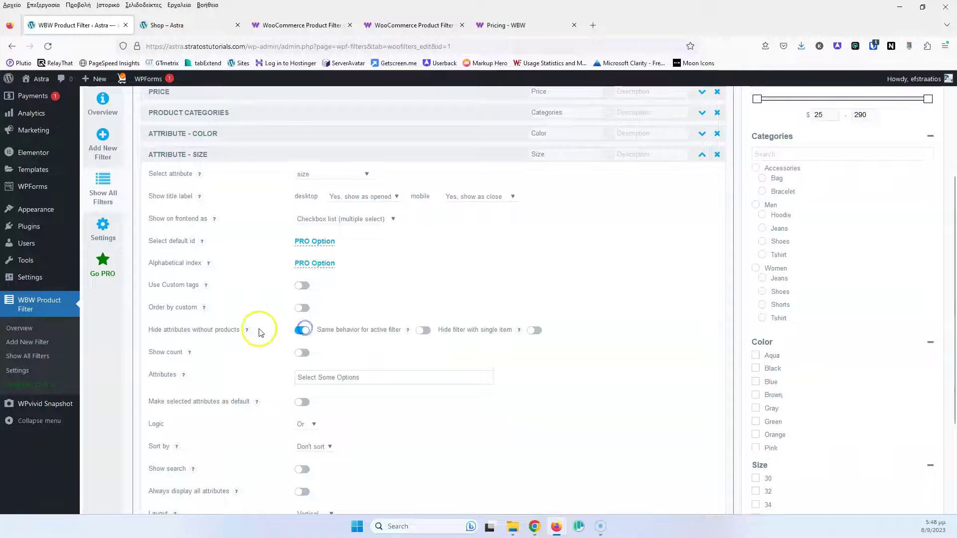
click(423, 331)
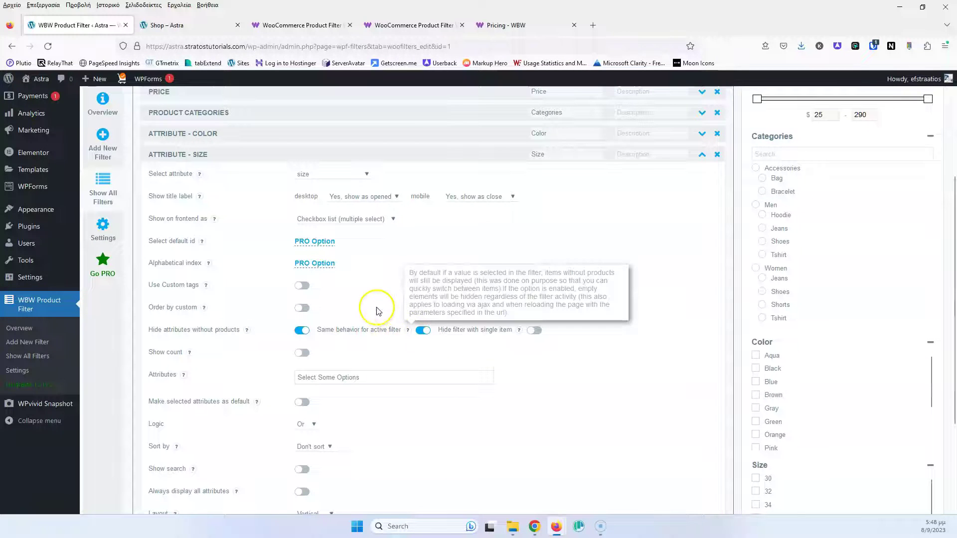
scroll(390, 314, down, 3)
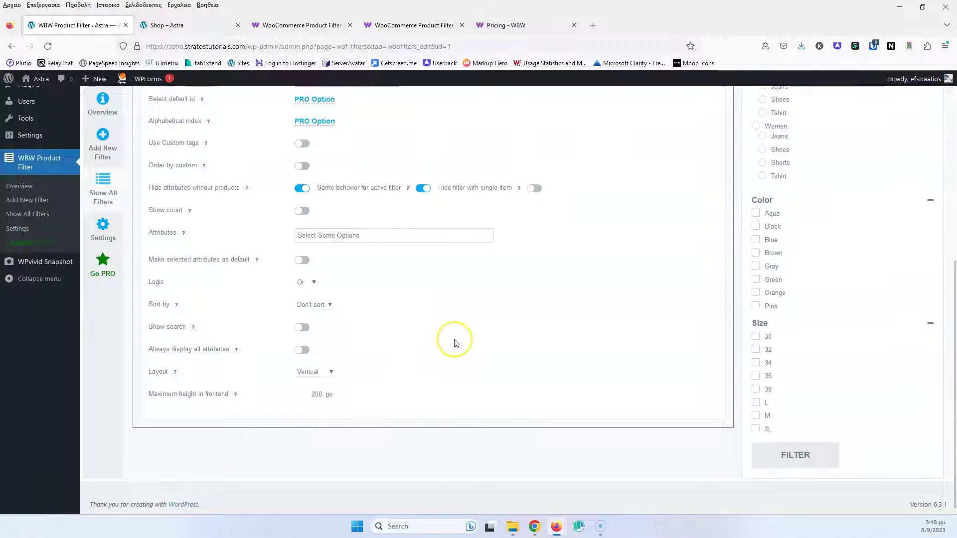
scroll(455, 343, up, 7)
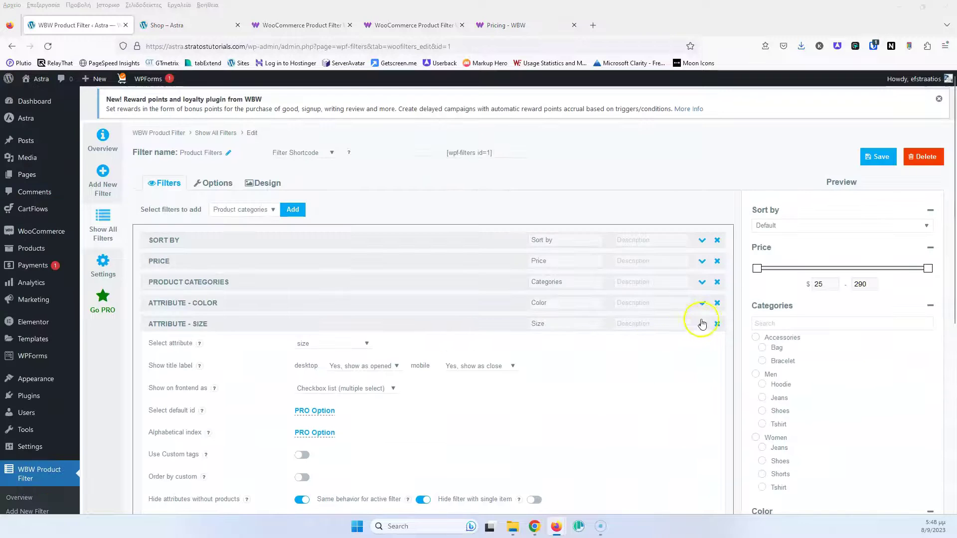
click(702, 324)
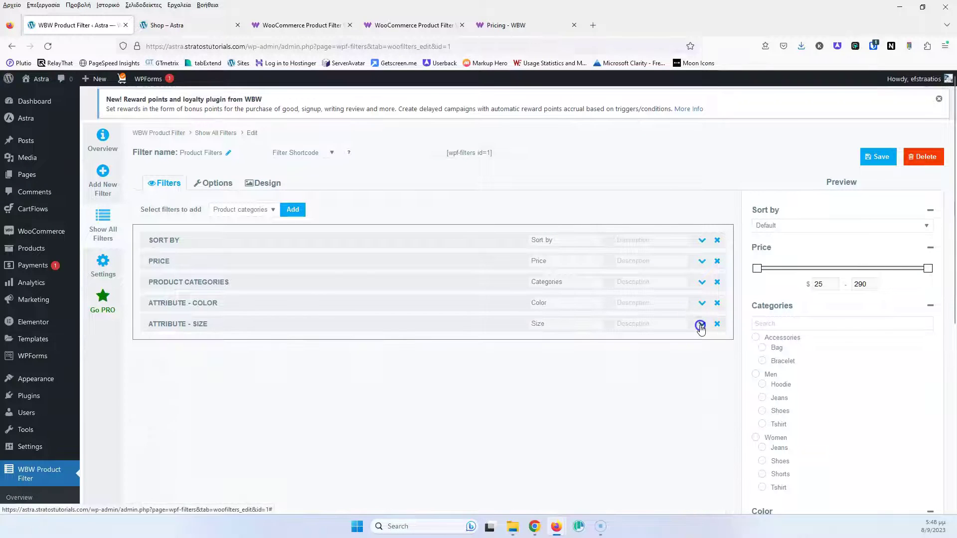
Choose Search by Text as the filter type to add and review the other available filter types
click(254, 214)
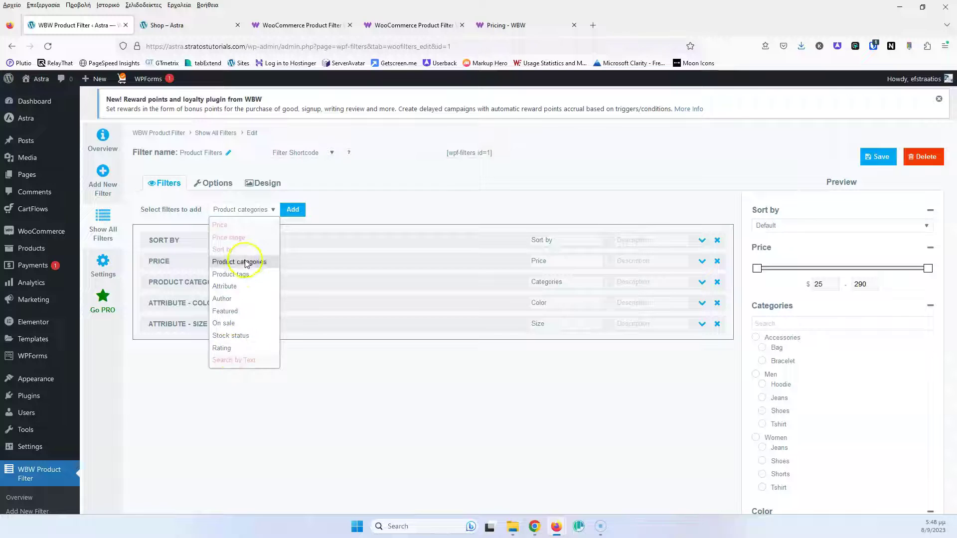
click(235, 360)
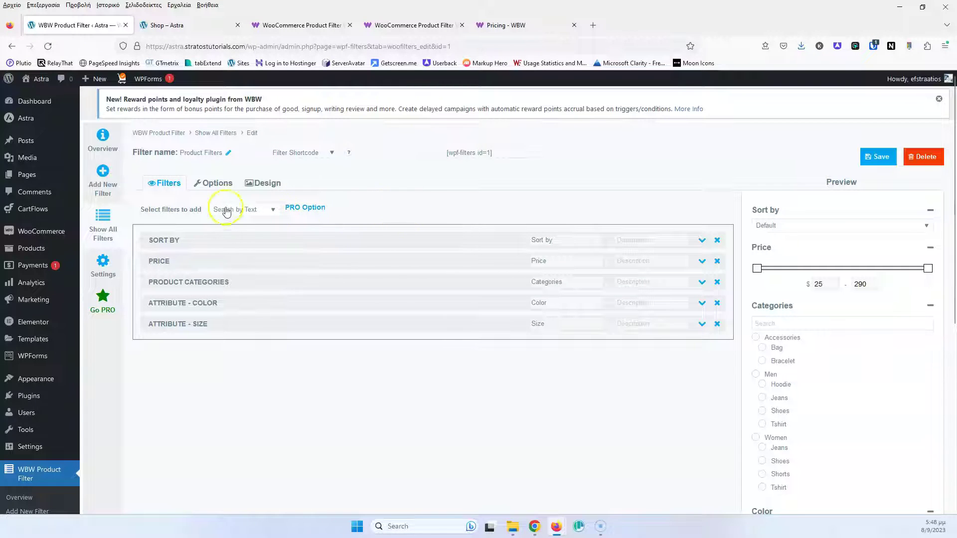
click(249, 213)
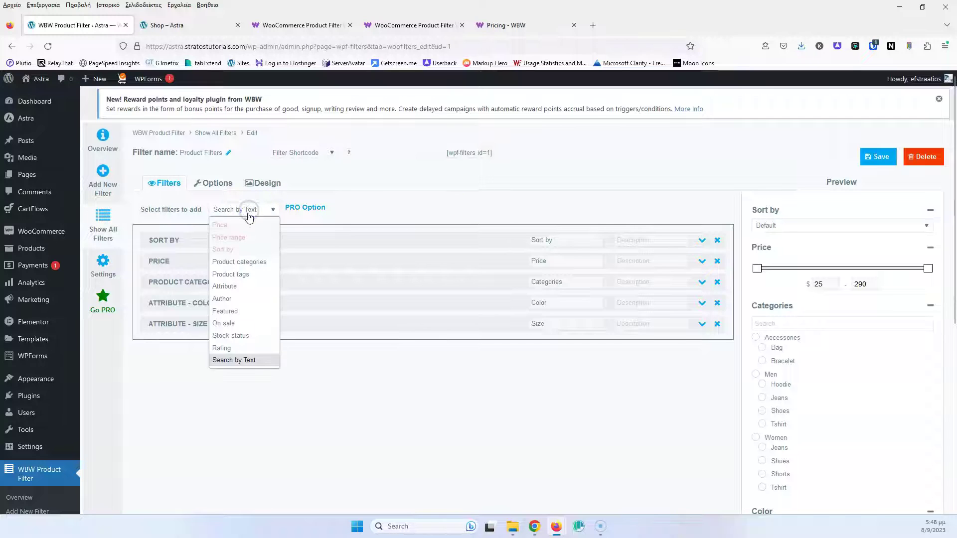
click(355, 427)
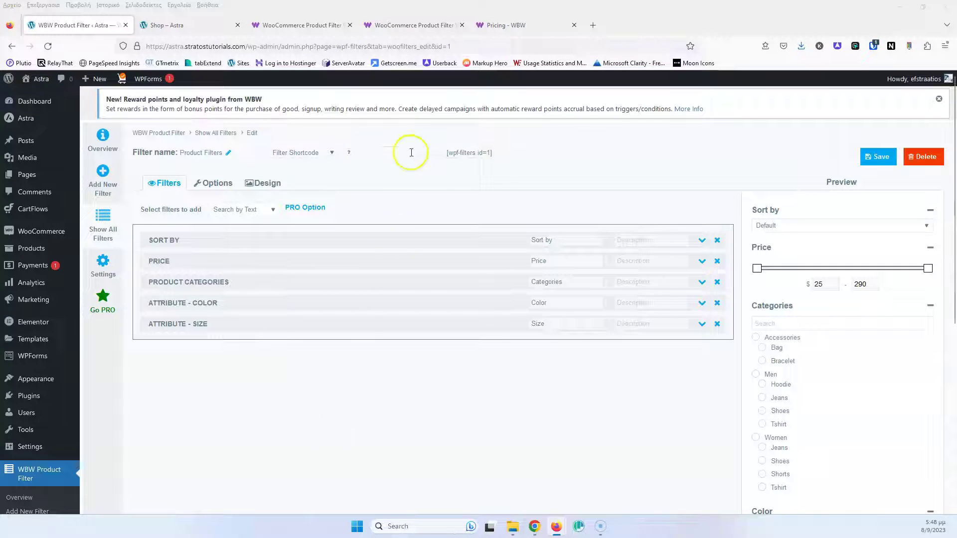
Save the product filter with its configured Sort By, Price, Product categories, Color and Size filters
click(877, 157)
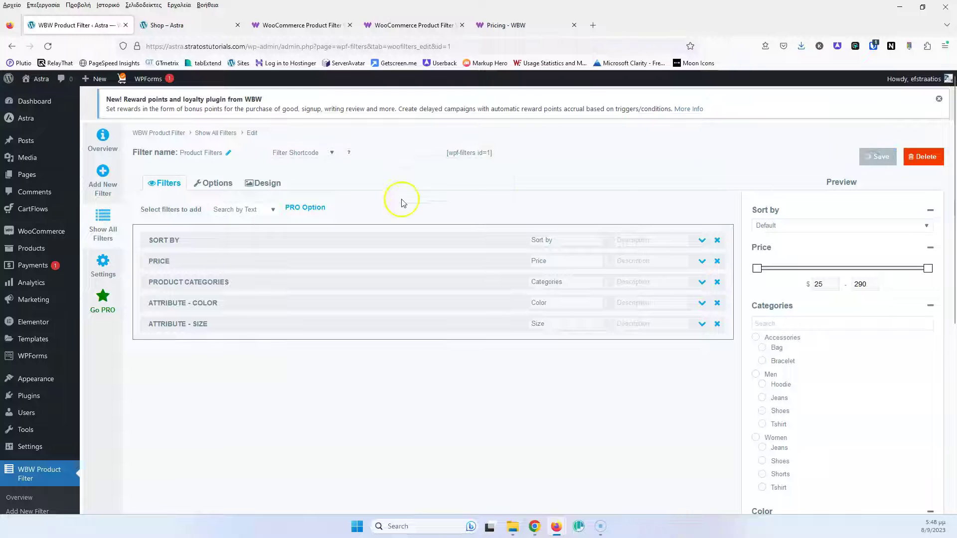
Review the product filter's main options, including the choices for Display On Pages and Display Filter On
click(217, 188)
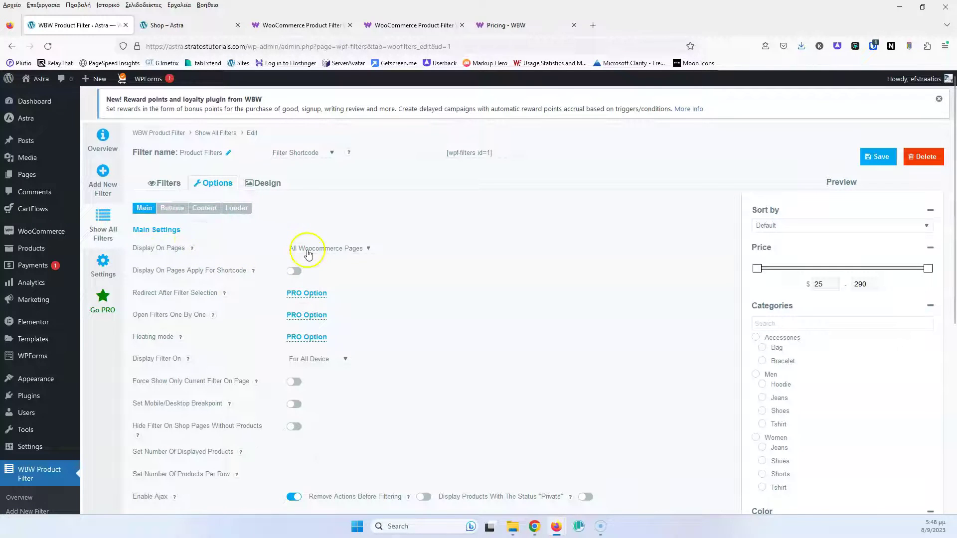
click(335, 250)
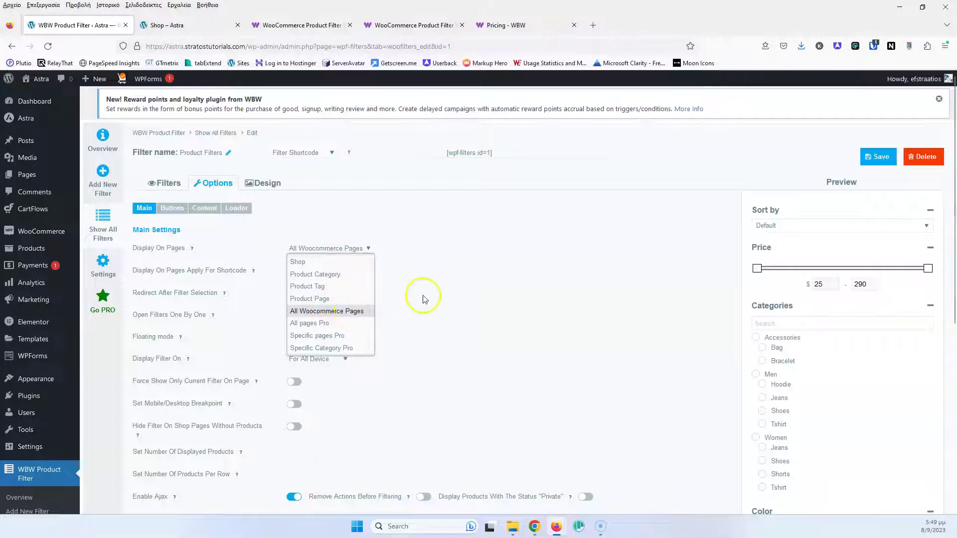
click(446, 272)
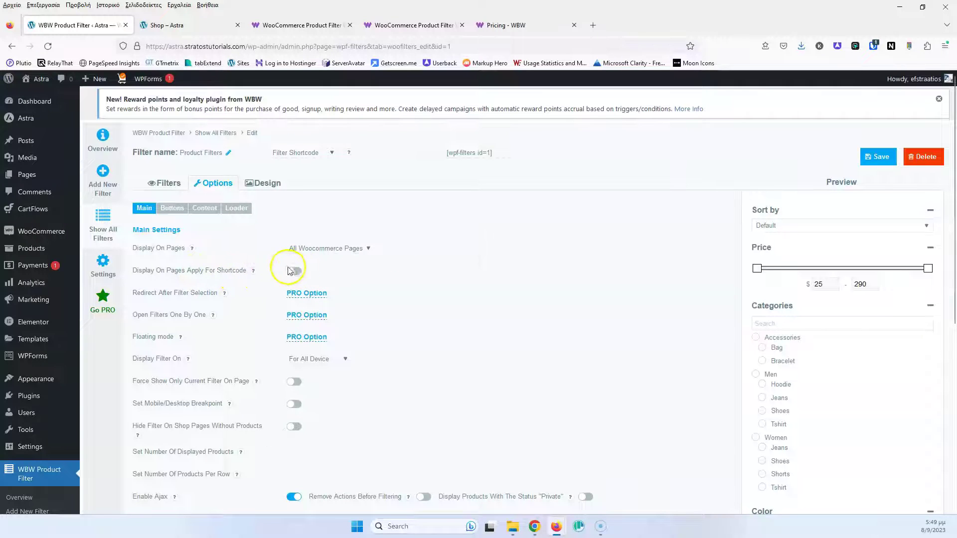
scroll(384, 274, down, 3)
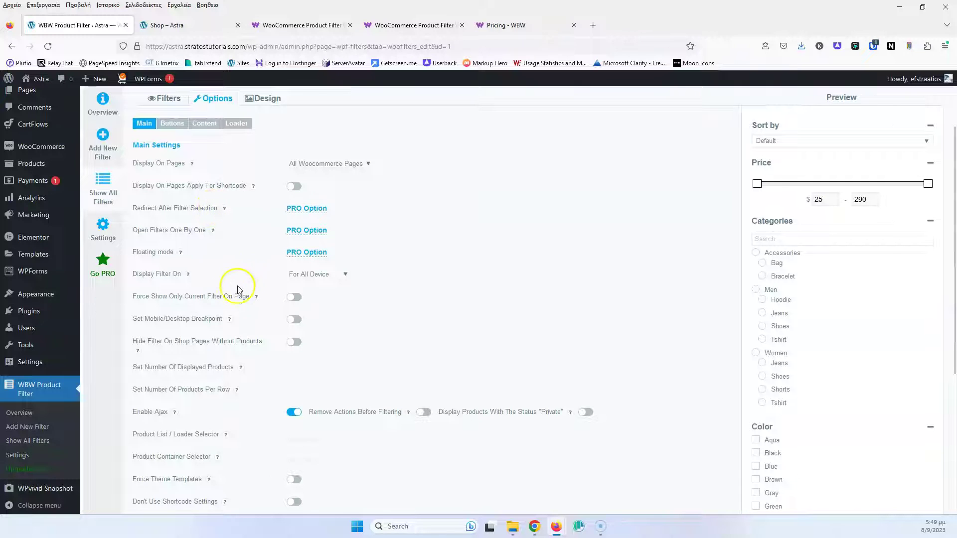
click(322, 274)
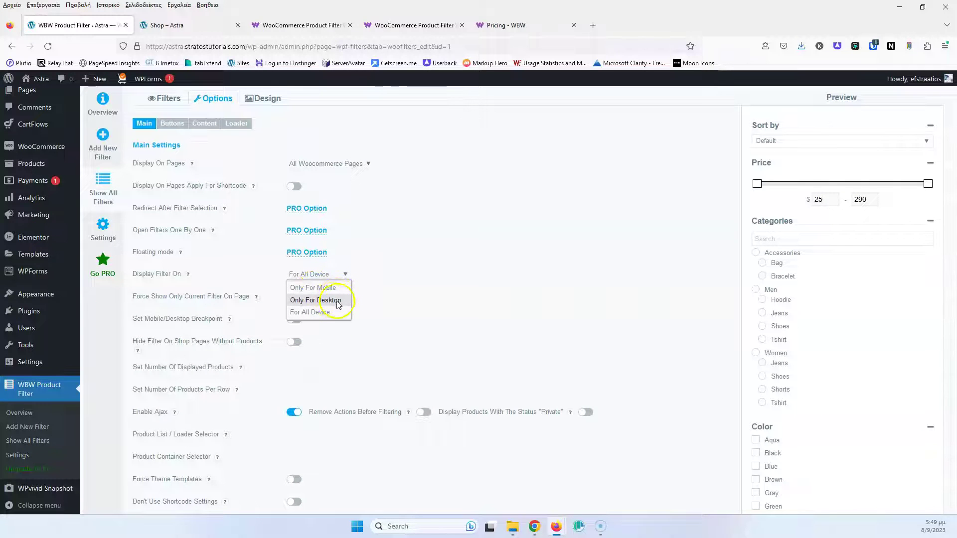
click(406, 295)
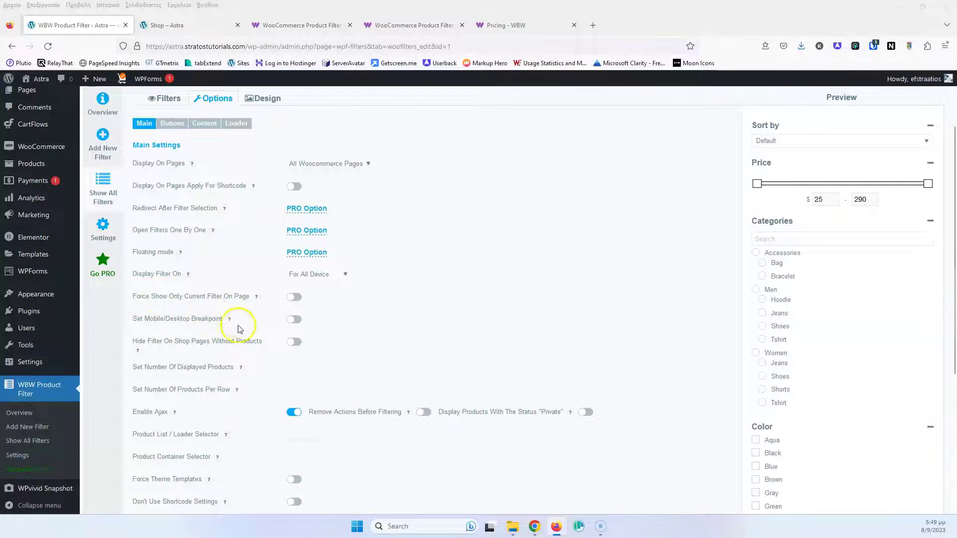
scroll(185, 326, down, 1)
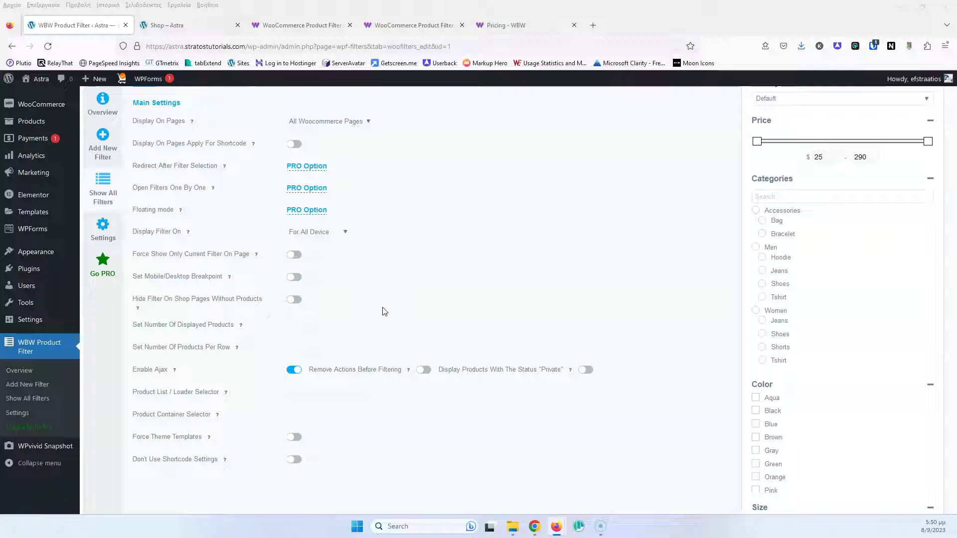
click(387, 276)
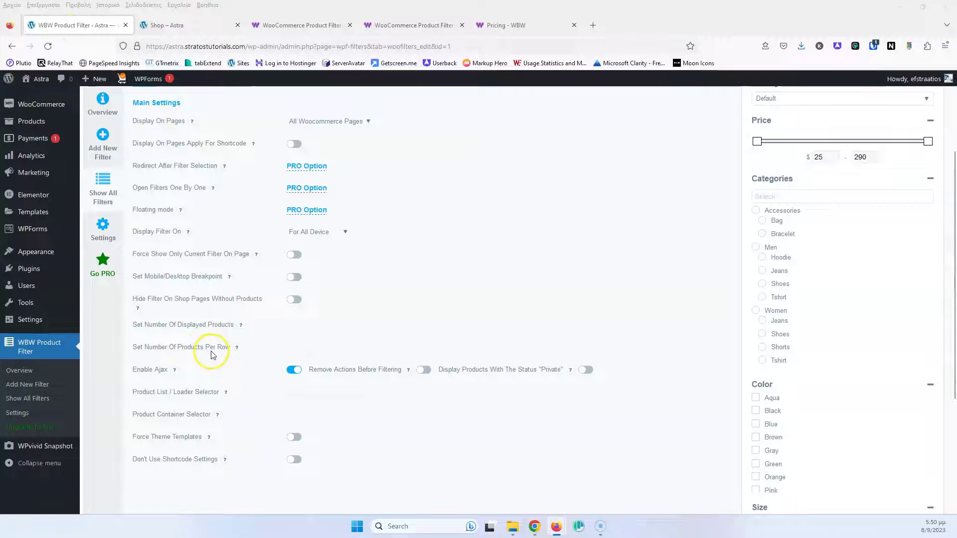
scroll(171, 327, down, 2)
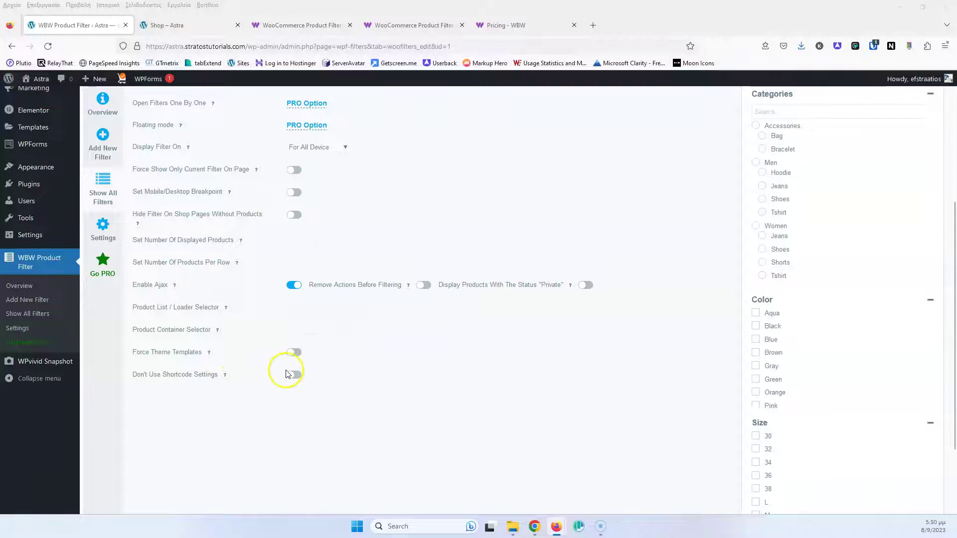
scroll(227, 472, up, 5)
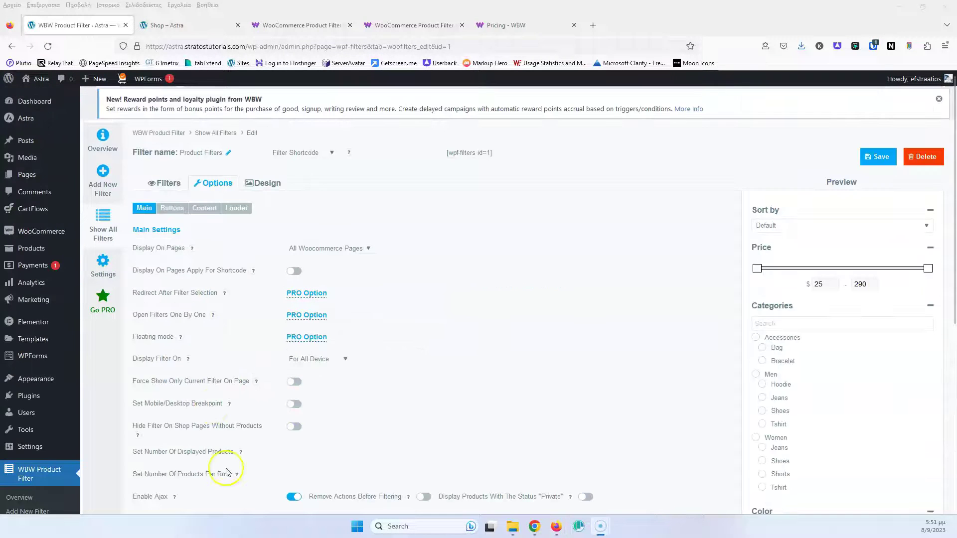
Set the Filter Activation Type in the filter's button options to Auto Filtering
click(170, 210)
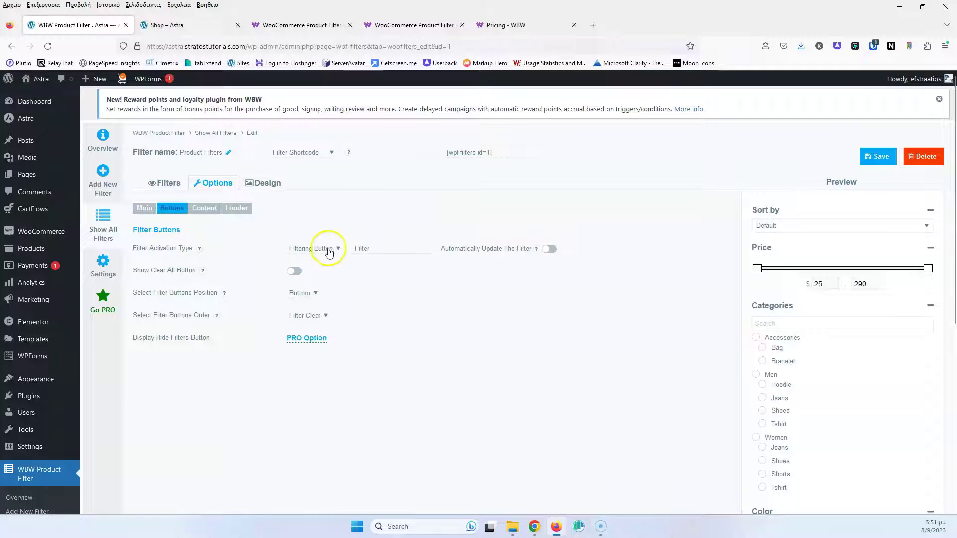
scroll(842, 382, down, 7)
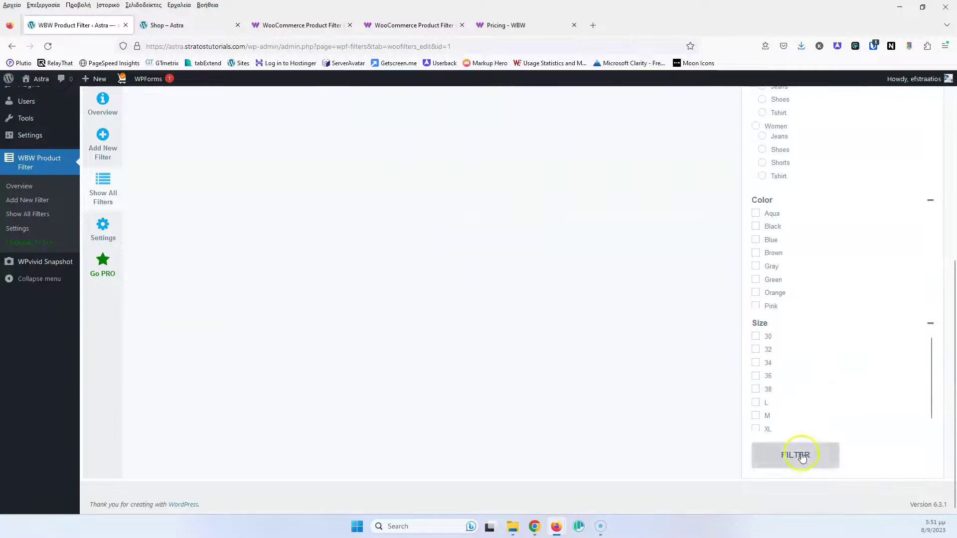
scroll(798, 348, up, 8)
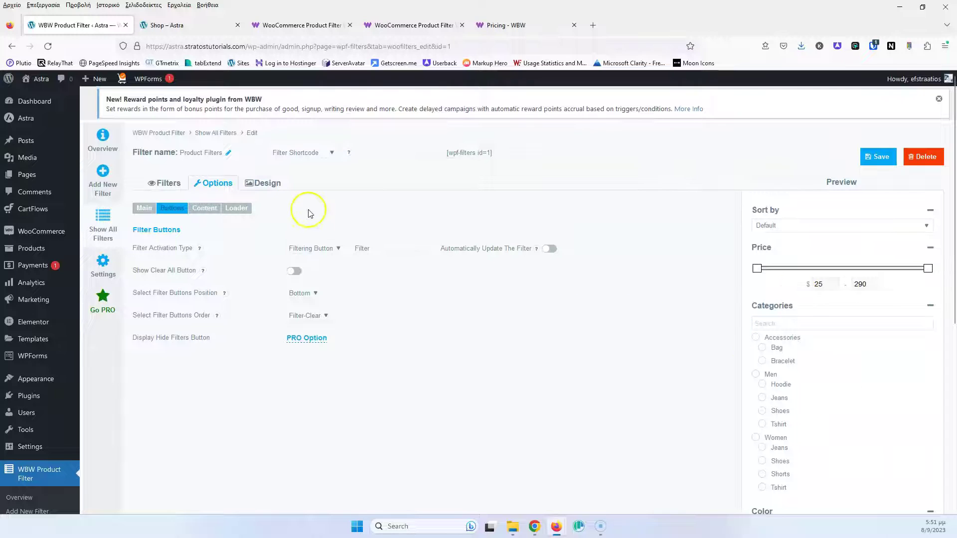
click(310, 249)
click(317, 261)
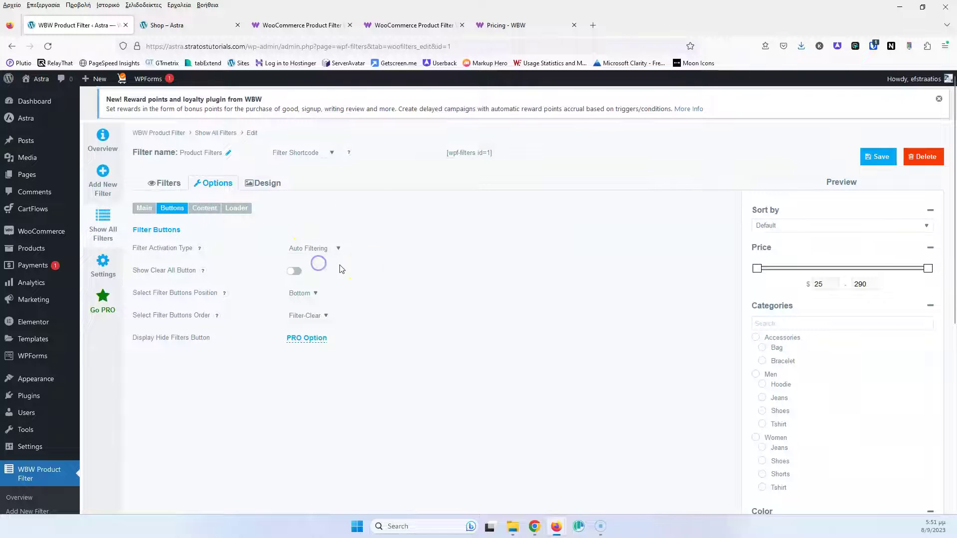
Enable Show Clear All Button and try the Clear button in the filter preview
click(296, 271)
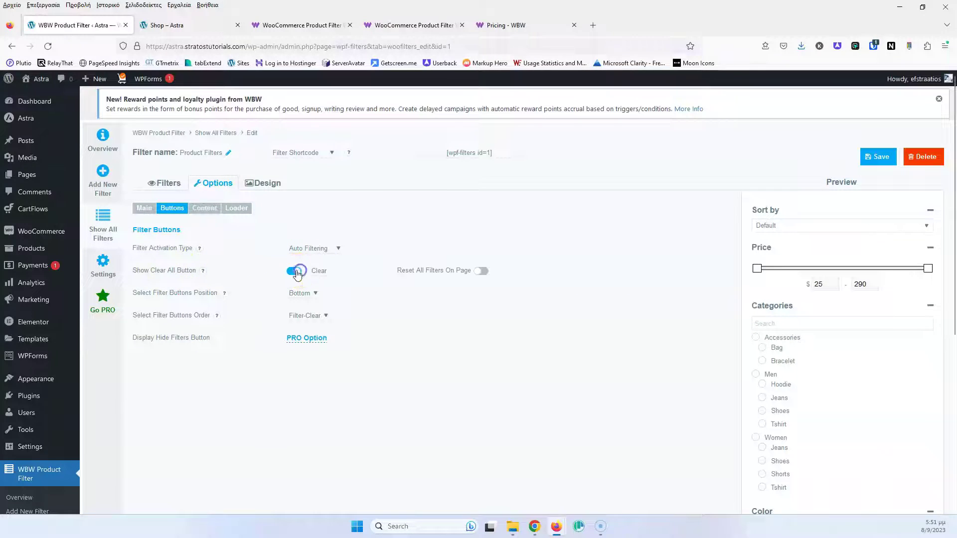
scroll(647, 389, down, 4)
scroll(647, 390, down, 2)
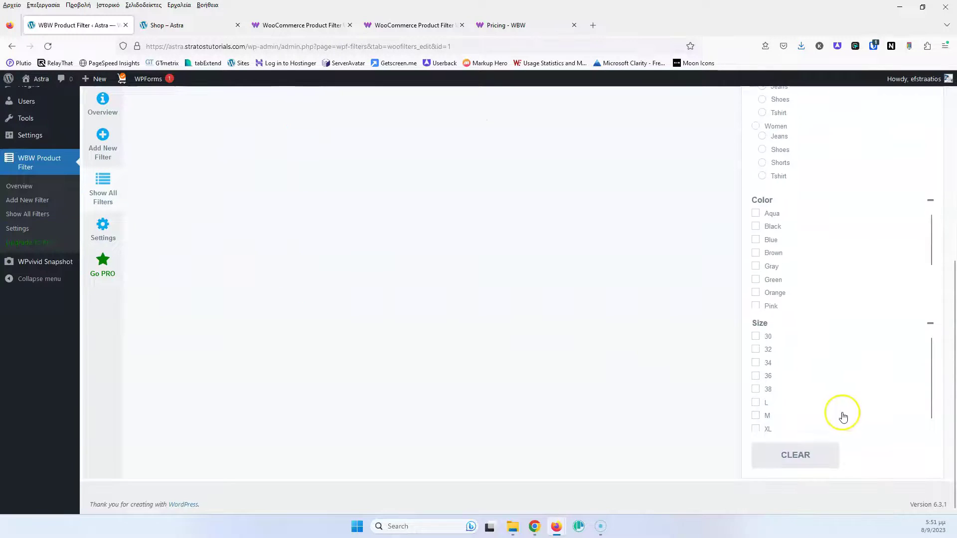
click(797, 453)
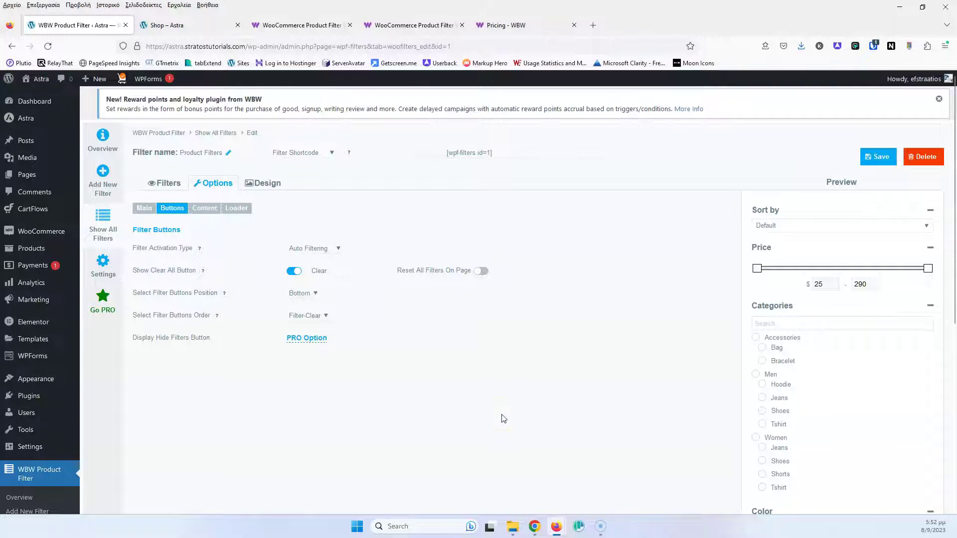
Try the Clear-Filter order for the filter buttons, check the preview, and restore the Filter-Clear order
click(305, 296)
click(302, 321)
click(314, 317)
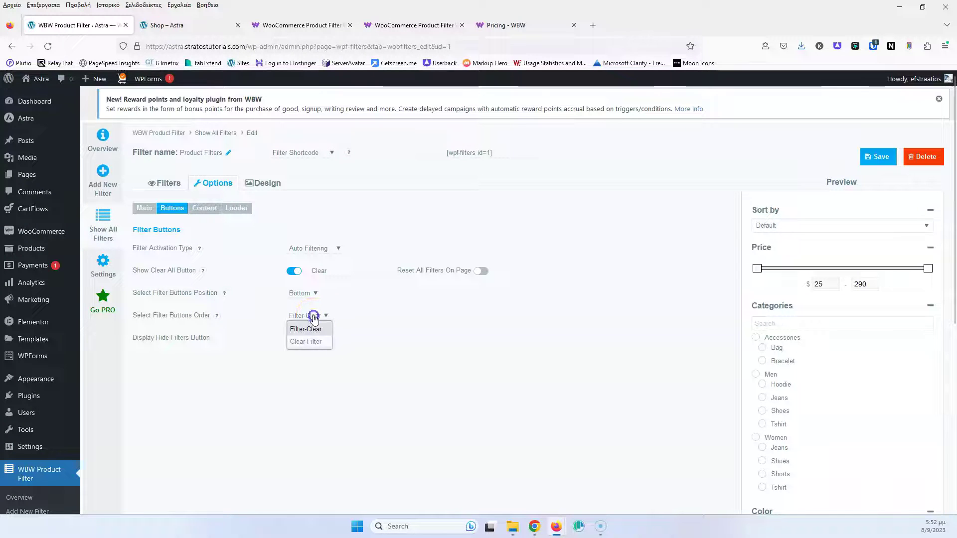
click(308, 342)
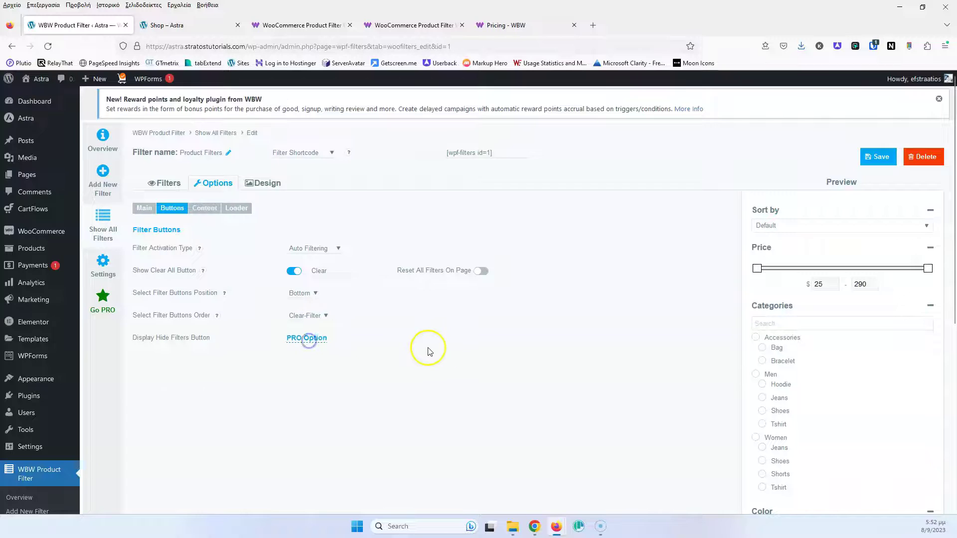
scroll(449, 351, down, 5)
scroll(373, 336, up, 6)
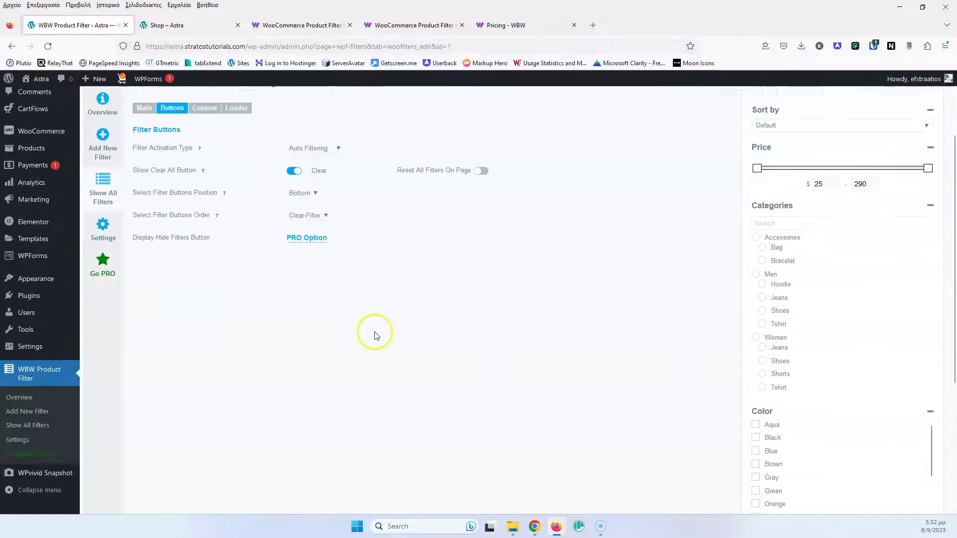
click(306, 315)
click(314, 330)
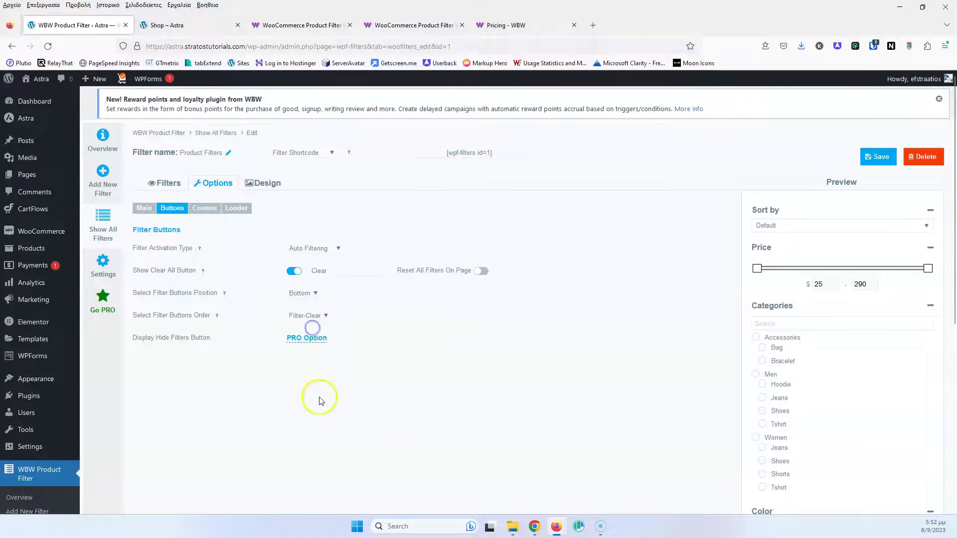
scroll(417, 387, down, 7)
scroll(413, 384, up, 7)
Enable Show Clear Block in the filter's content options and save the filter
click(203, 213)
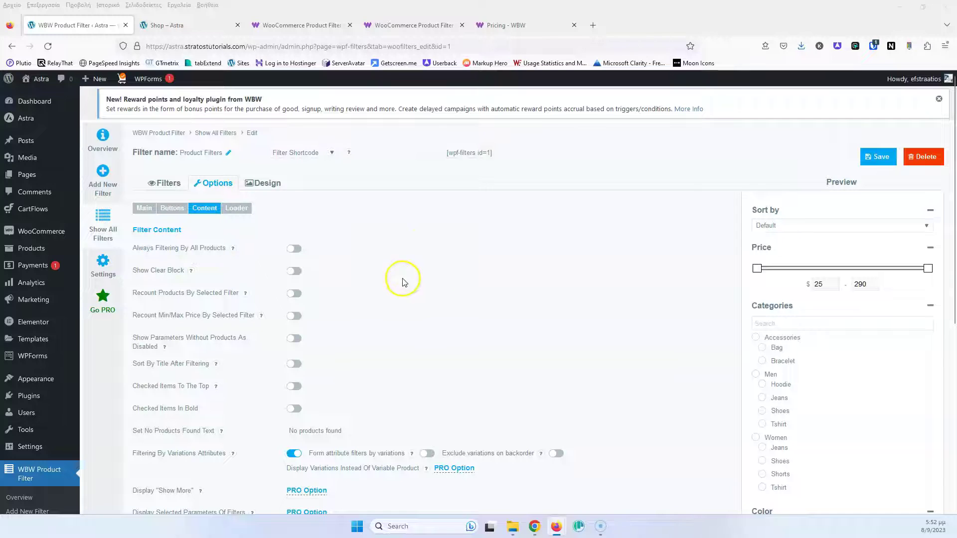
mouse_move(192, 275)
click(294, 272)
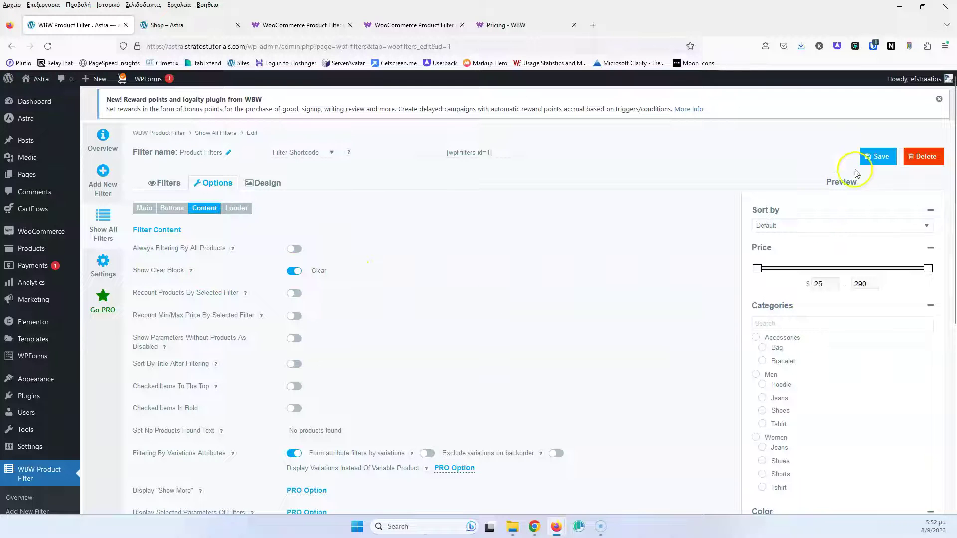
click(877, 157)
Reload the store's shop page, filter the products by the Bag category, and clear the Categories filter
click(167, 26)
click(47, 46)
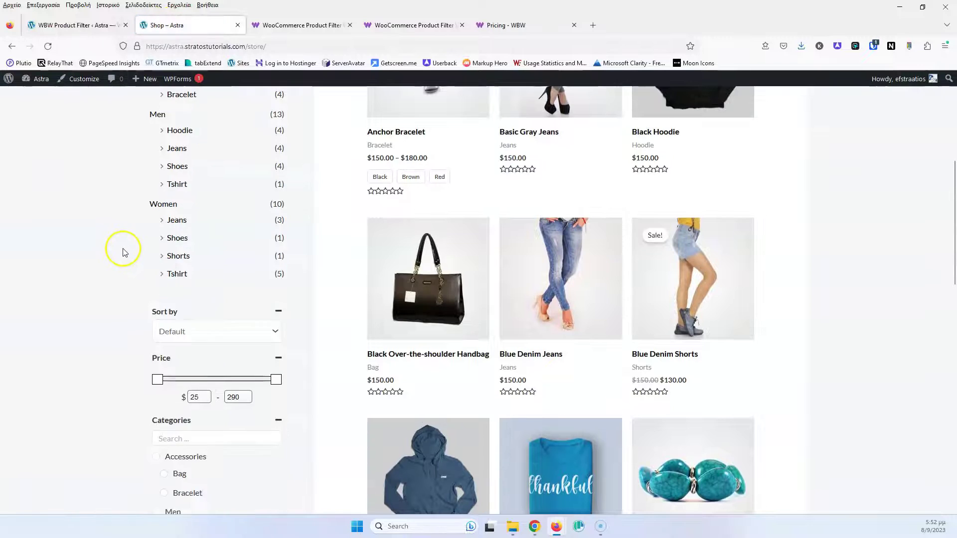
scroll(123, 251, down, 7)
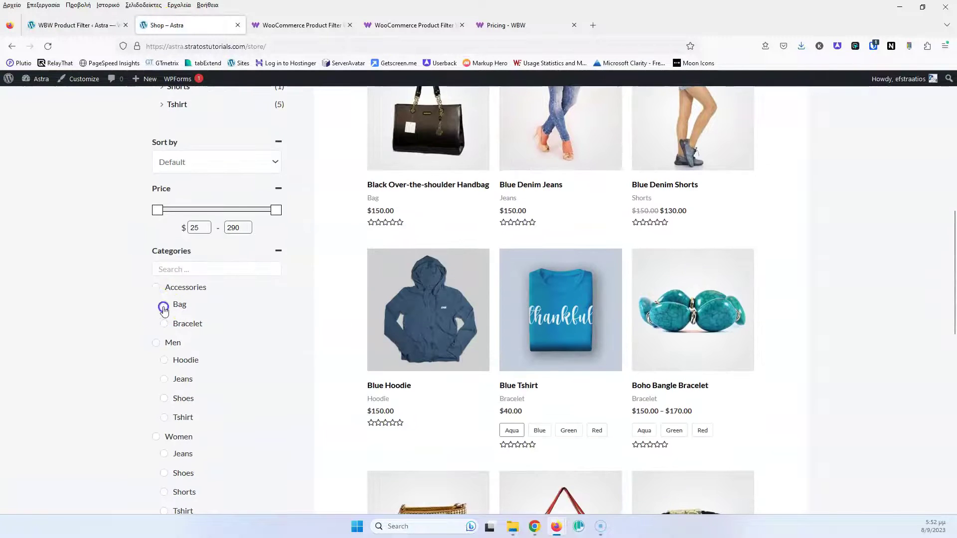
click(164, 307)
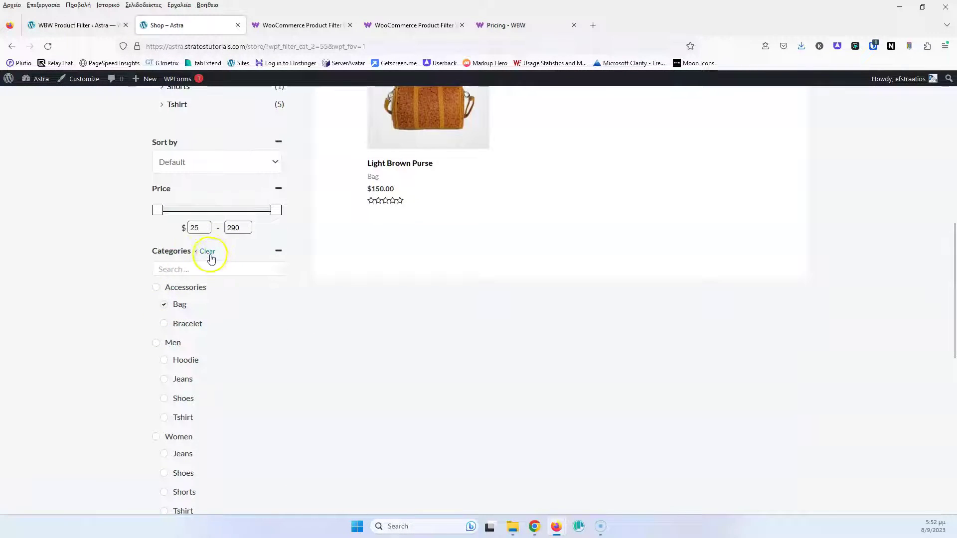
click(204, 253)
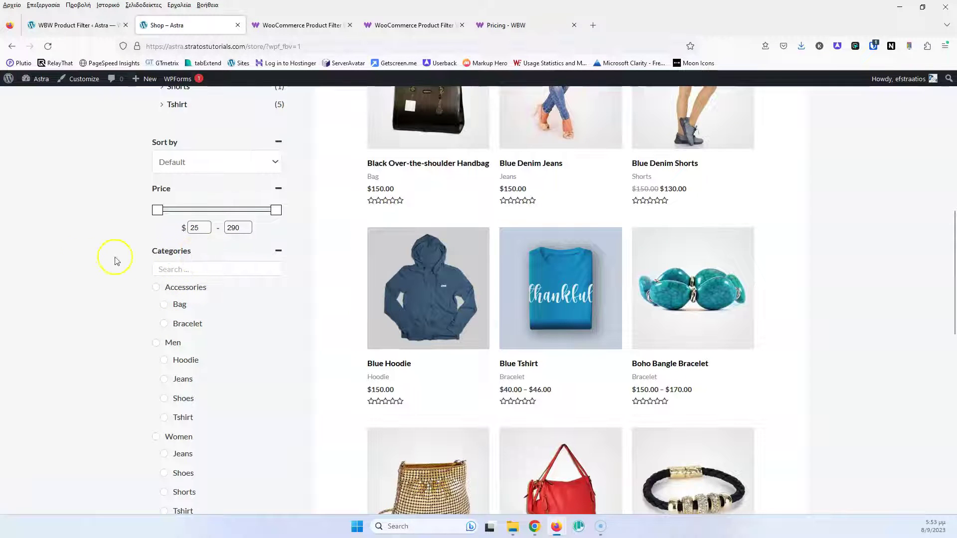
Enable Recount Products By Selected Filter and Recount Min/Max Price By Selected Filter in the content options, and save the filter
click(78, 25)
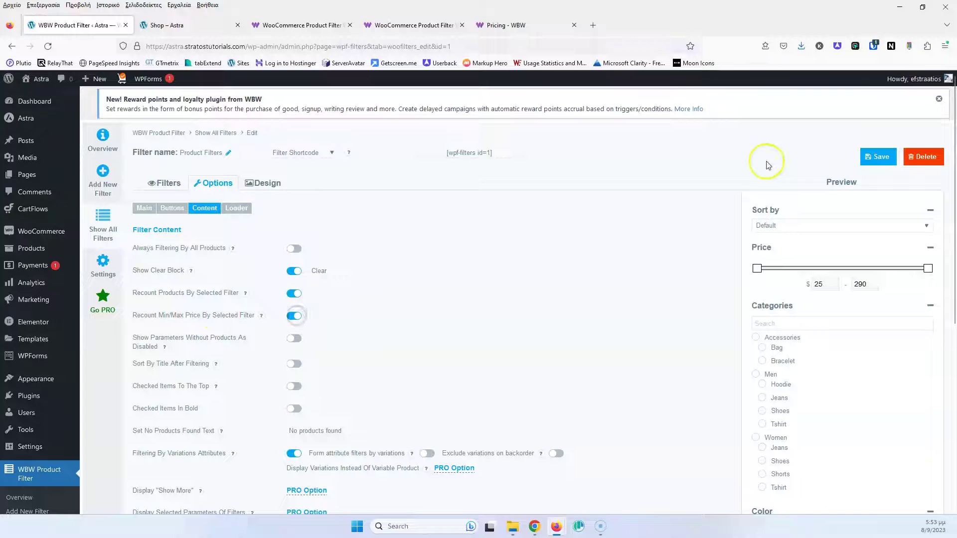
click(877, 157)
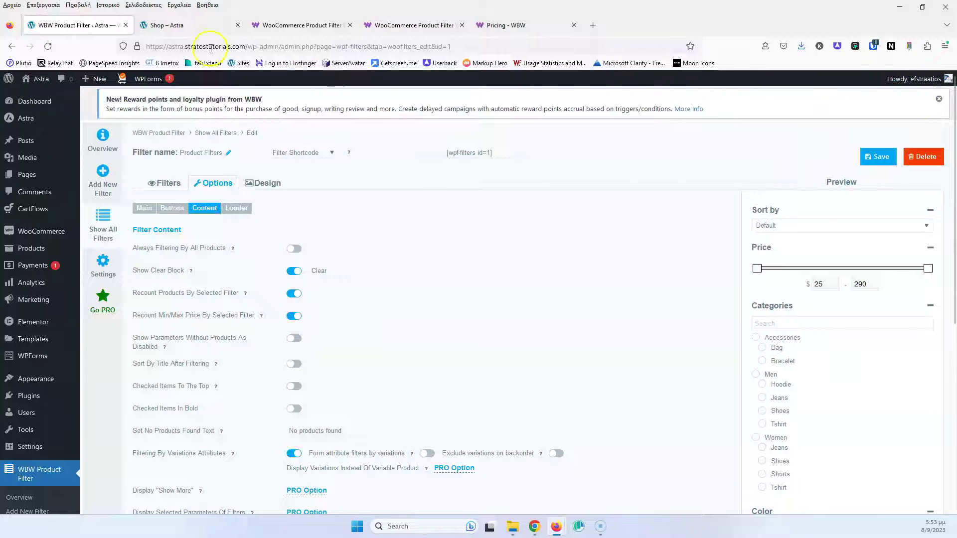
Reload the shop page, filter by Bag to check the recounted price range against the products, and clear the category selection
click(180, 26)
click(48, 46)
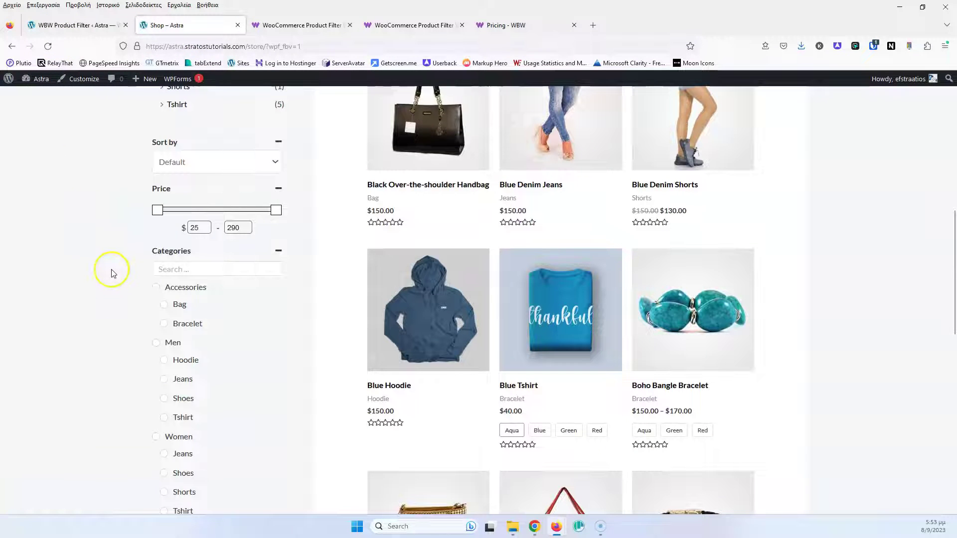
click(165, 308)
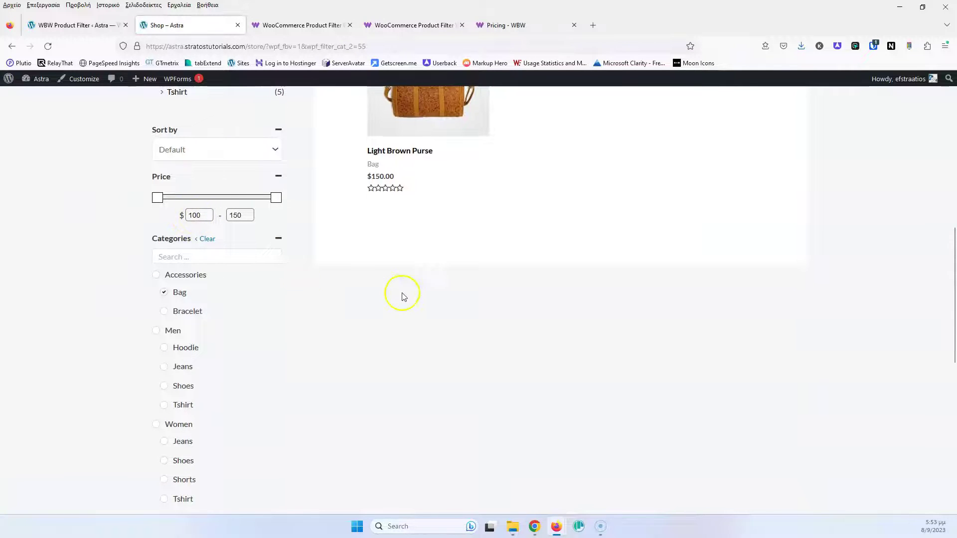
scroll(402, 292, up, 5)
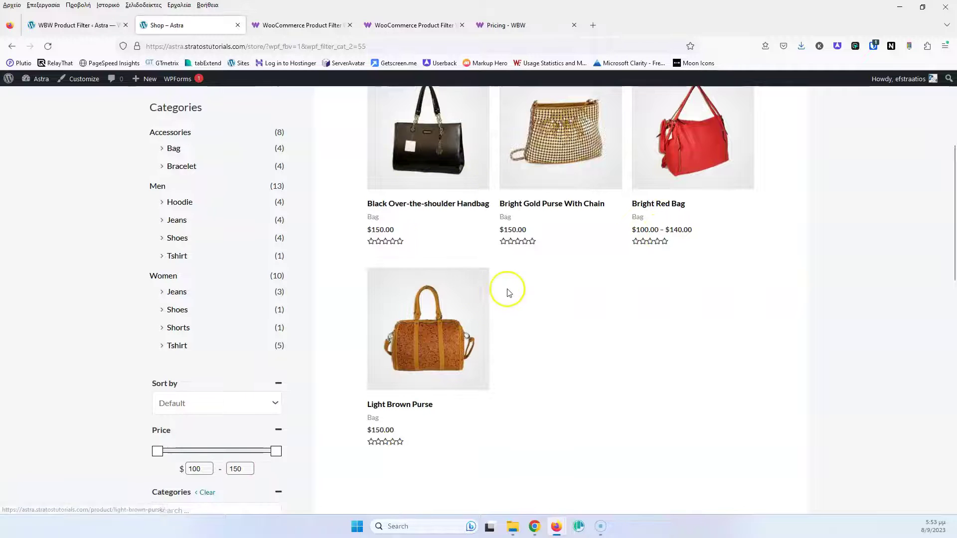
scroll(508, 293, down, 3)
click(206, 366)
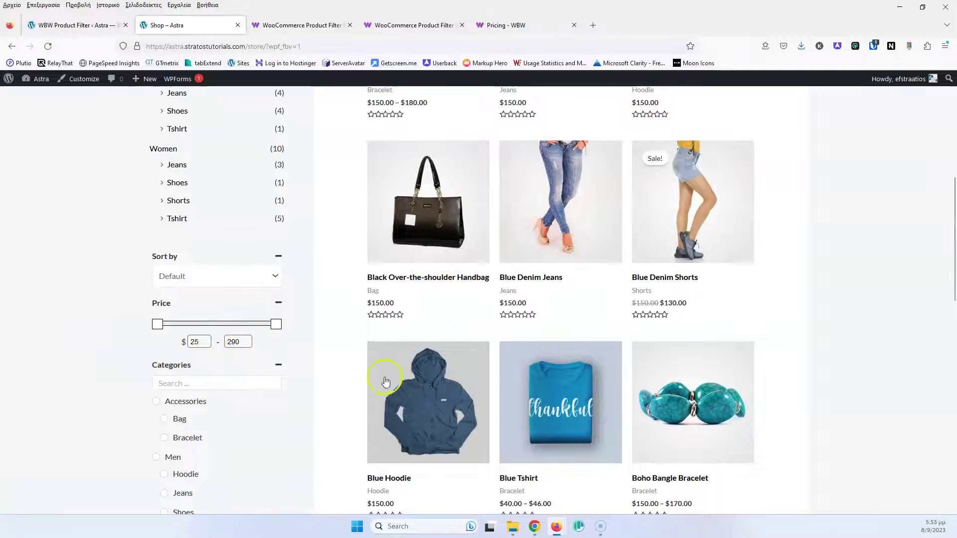
Return to the filter's content options, read the sorting and checked-item explanations, and enable Checked Items In Bold
scroll(445, 352, up, 5)
click(52, 25)
scroll(419, 293, down, 1)
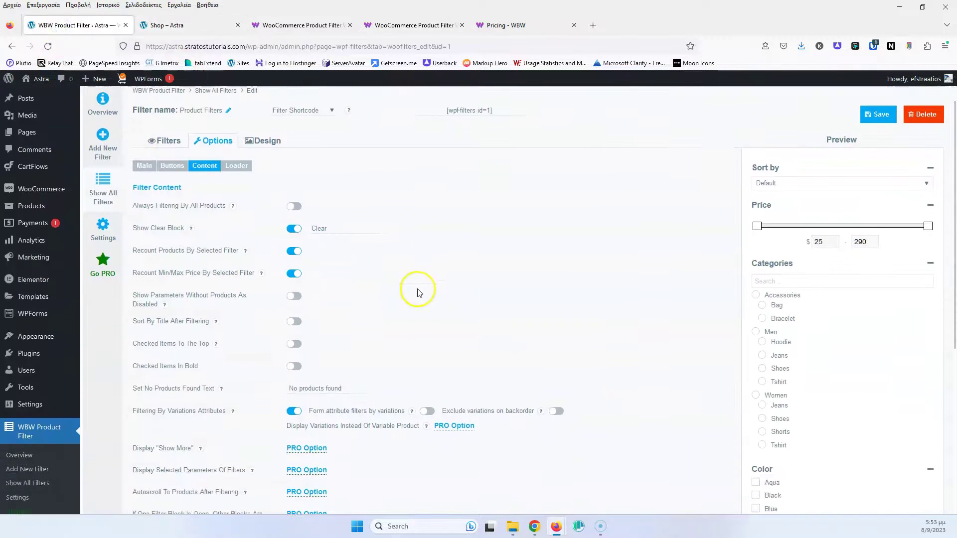
click(234, 326)
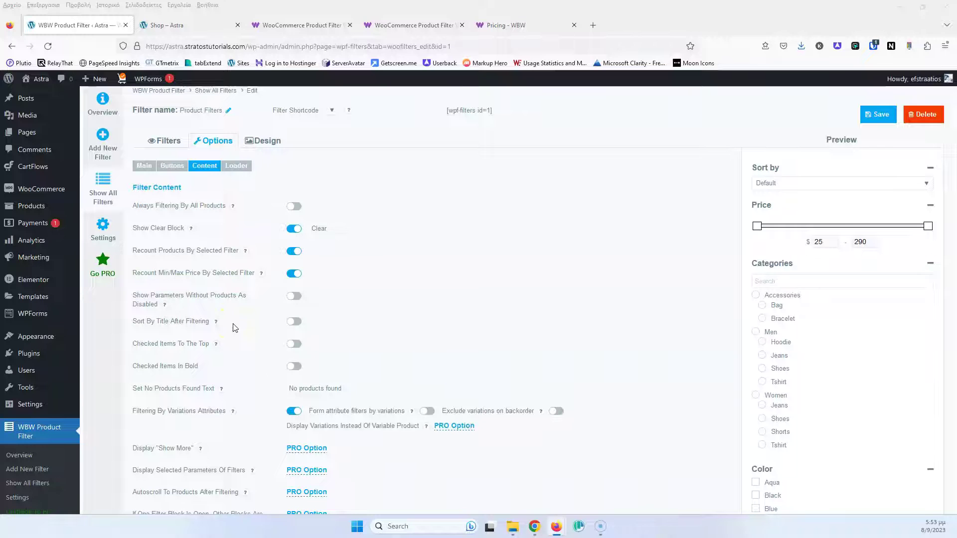
click(254, 311)
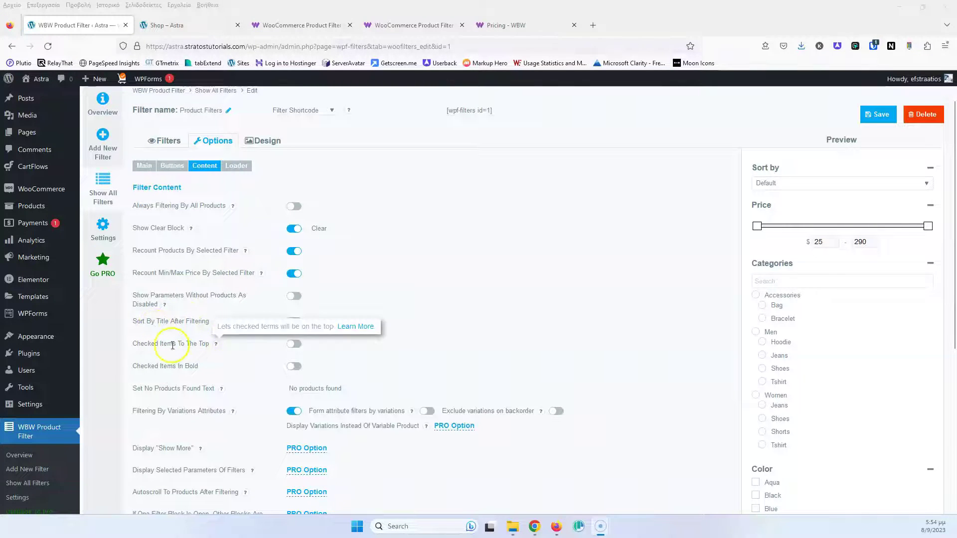
mouse_move(231, 349)
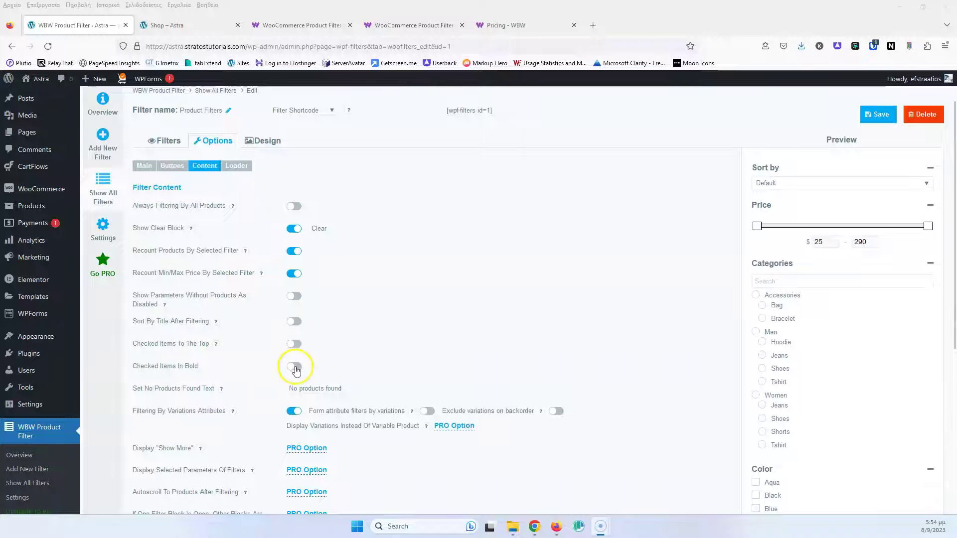
Filter the shop page by the Shoes category under Women, and save the product filter's content options
click(185, 24)
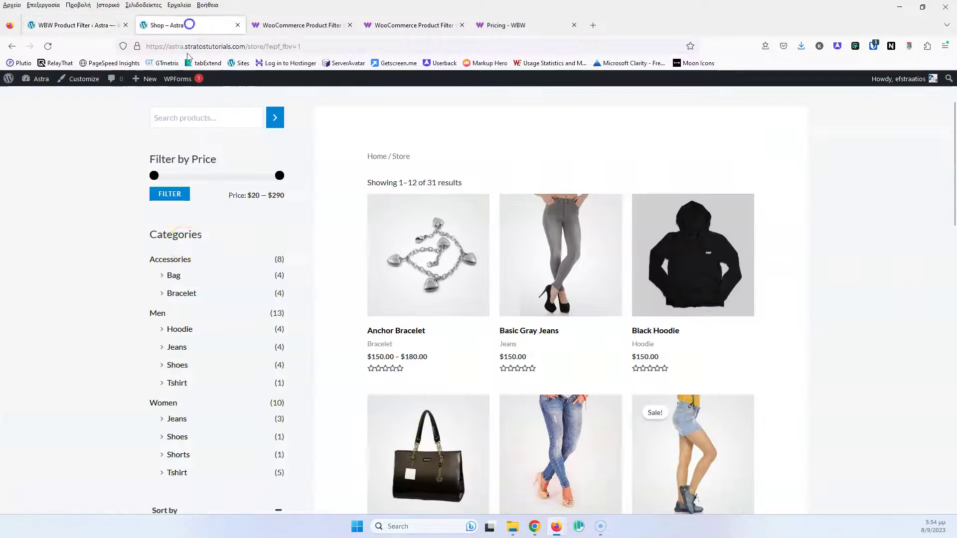
scroll(188, 371, down, 8)
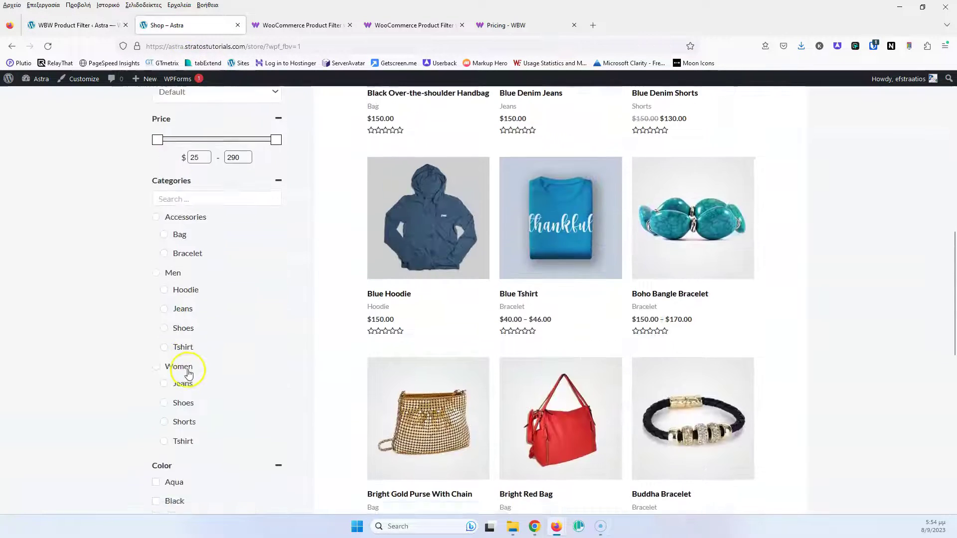
scroll(188, 372, down, 3)
click(164, 248)
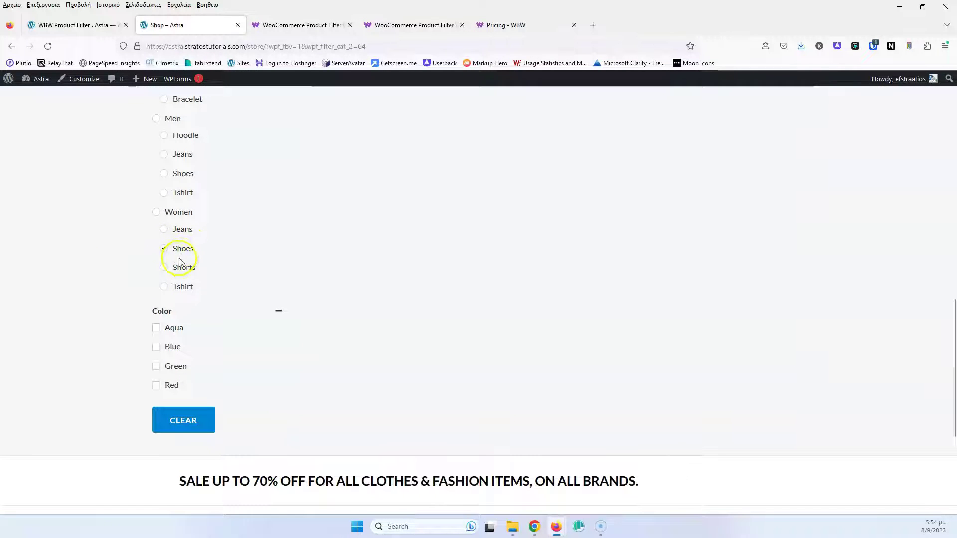
click(56, 25)
click(879, 114)
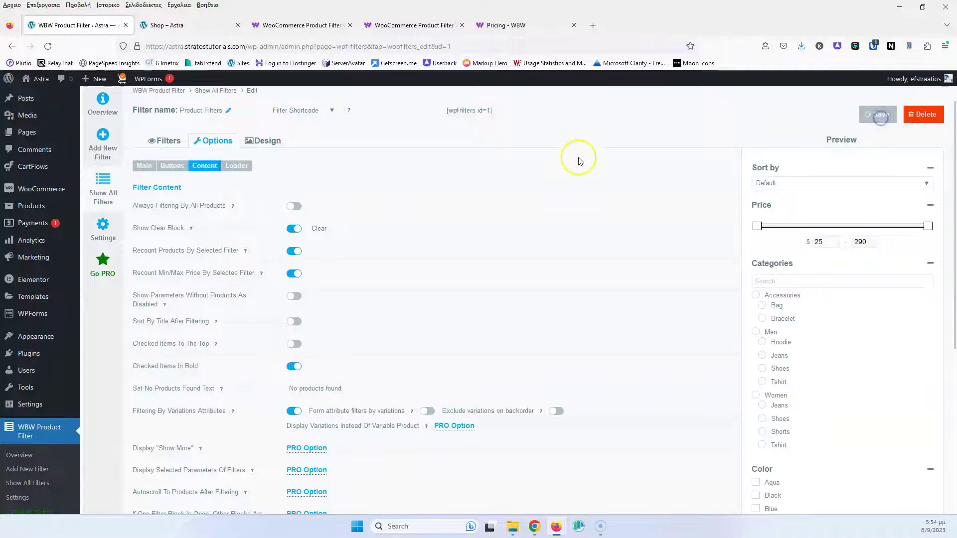
mouse_move(32, 344)
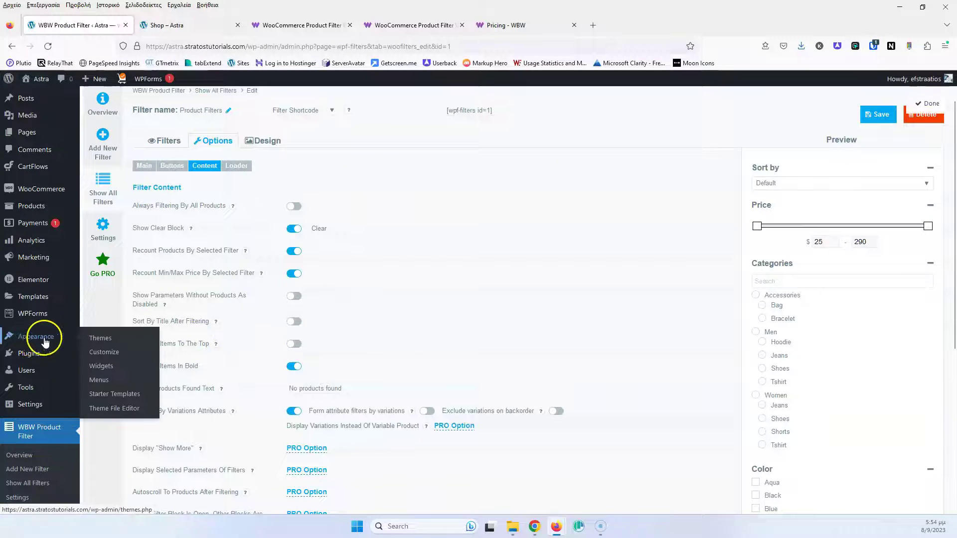
middle_click(102, 353)
click(188, 26)
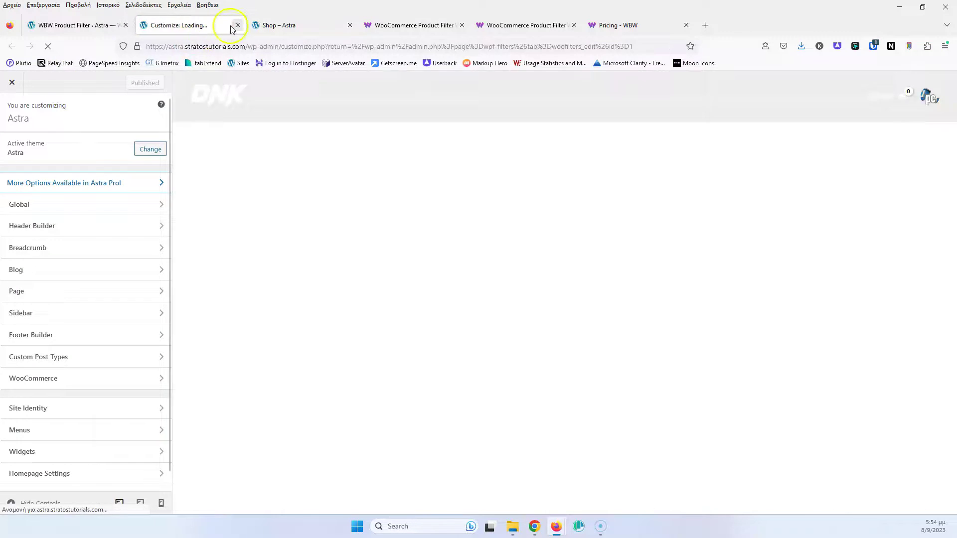
click(237, 25)
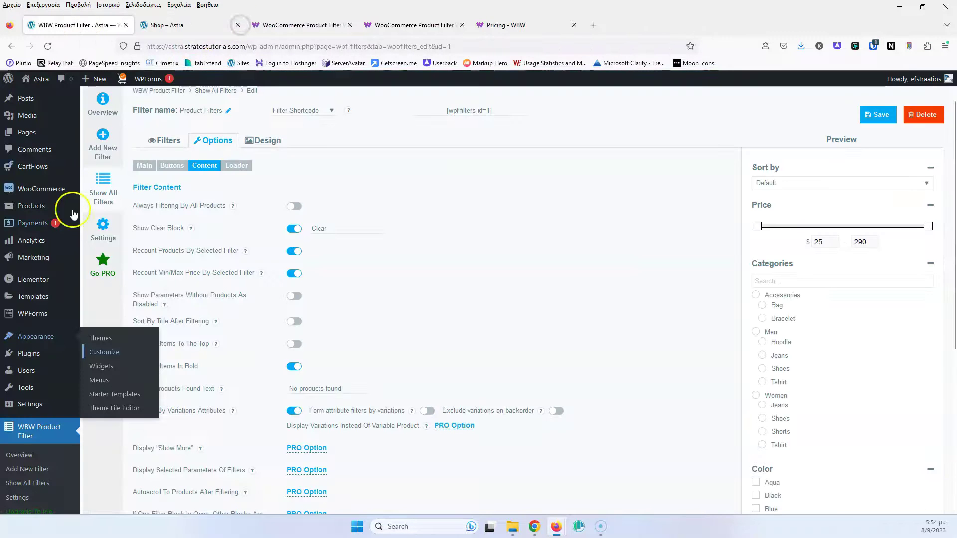
Open the site's Widgets page in a new browser tab and expand the WooCommerce Sidebar widget area
middle_click(101, 365)
click(189, 25)
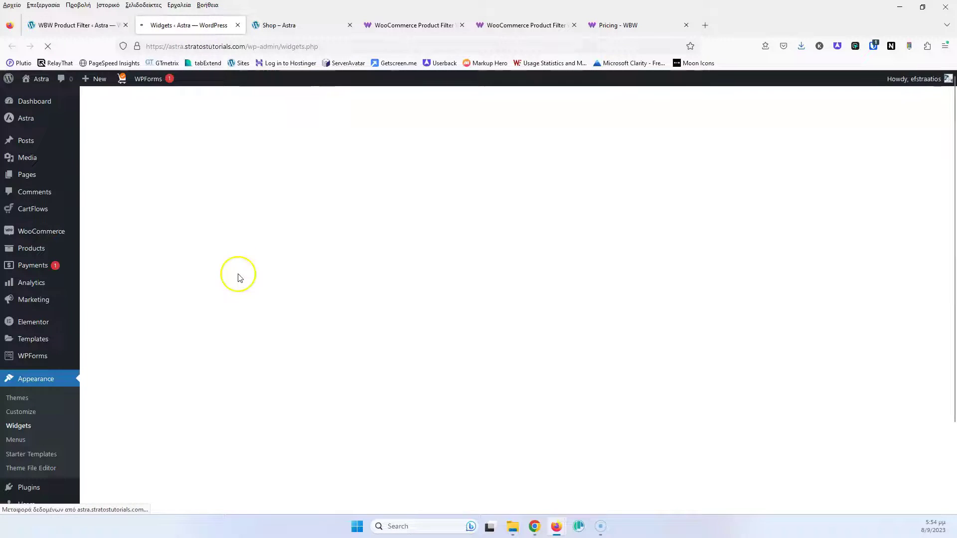
scroll(328, 303, down, 4)
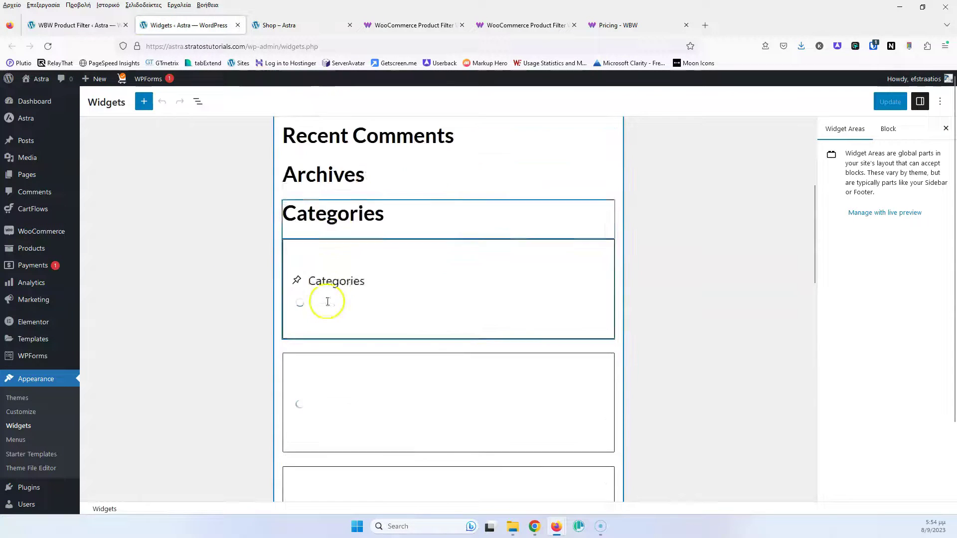
scroll(262, 308, down, 8)
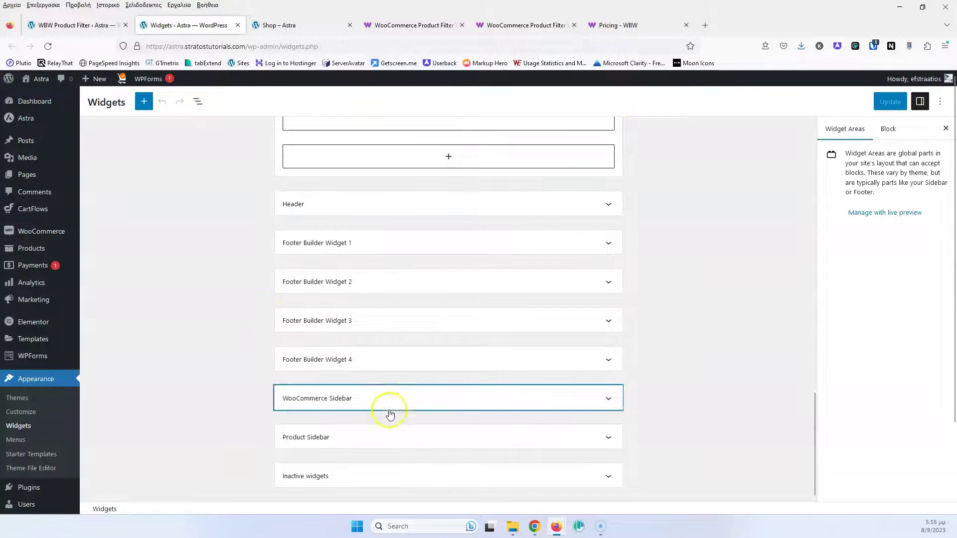
click(438, 396)
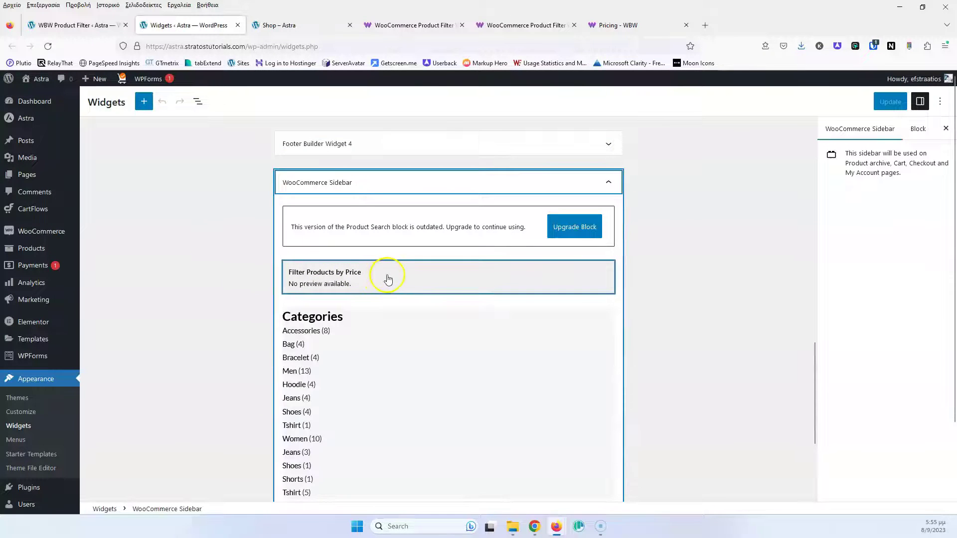
Delete the Categories, Filter Products by Price and Product Search widgets from the WooCommerce Sidebar, and update the widgets
click(385, 324)
click(373, 290)
click(382, 483)
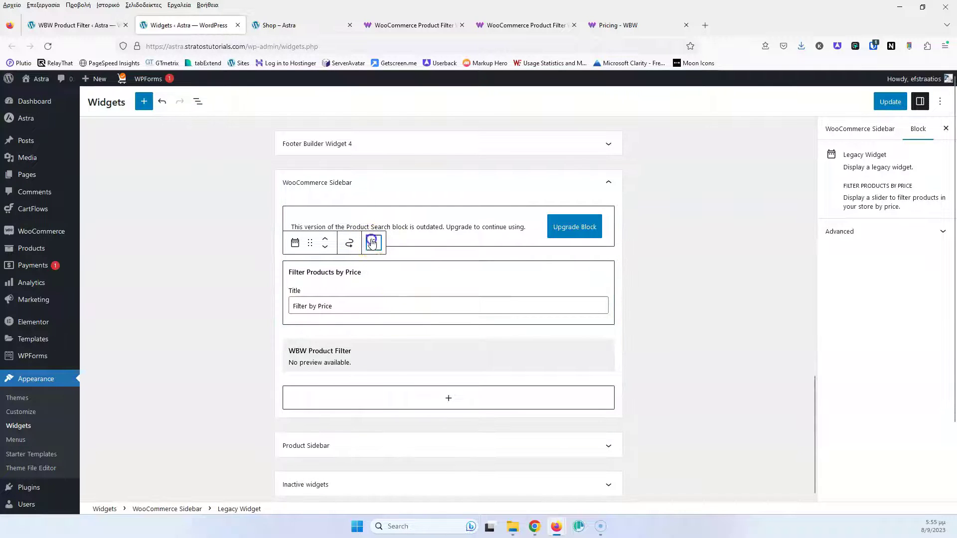
click(374, 243)
click(406, 436)
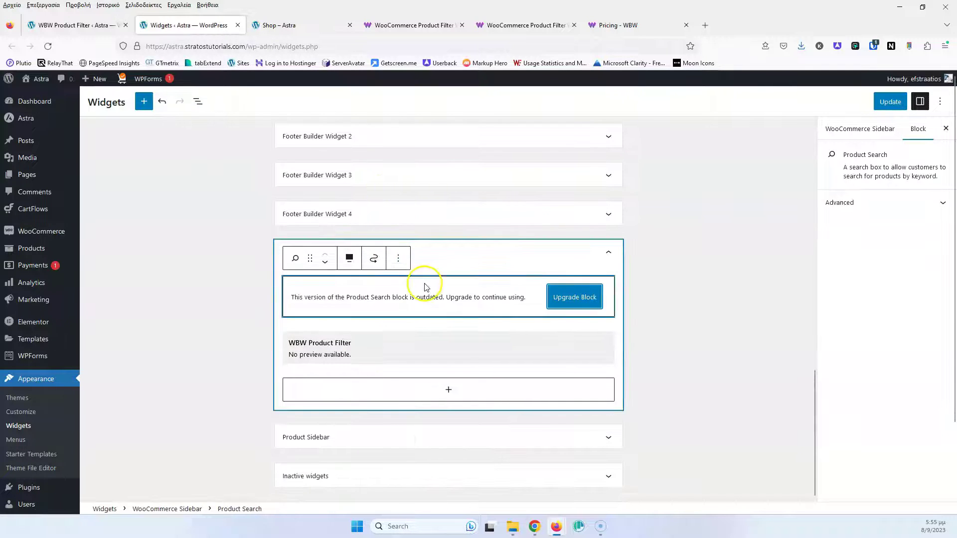
click(398, 259)
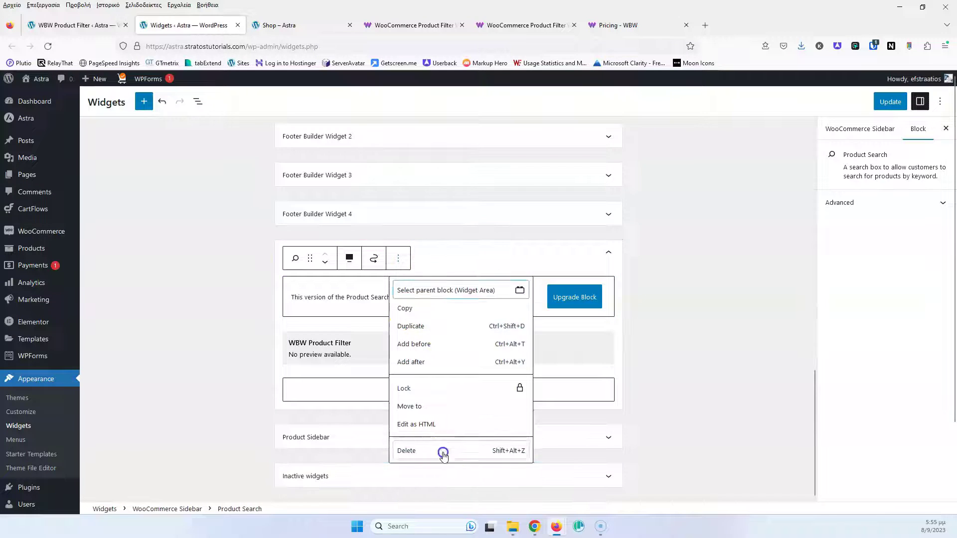
click(442, 451)
click(889, 101)
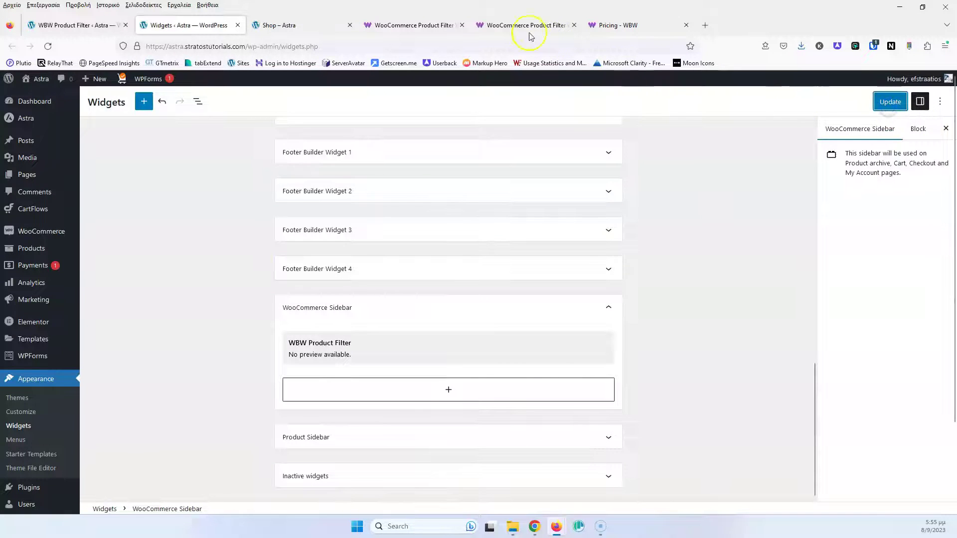
Reload the shop page, check how the selected Shoes category under Women is displayed, and deselect it
click(282, 25)
click(47, 47)
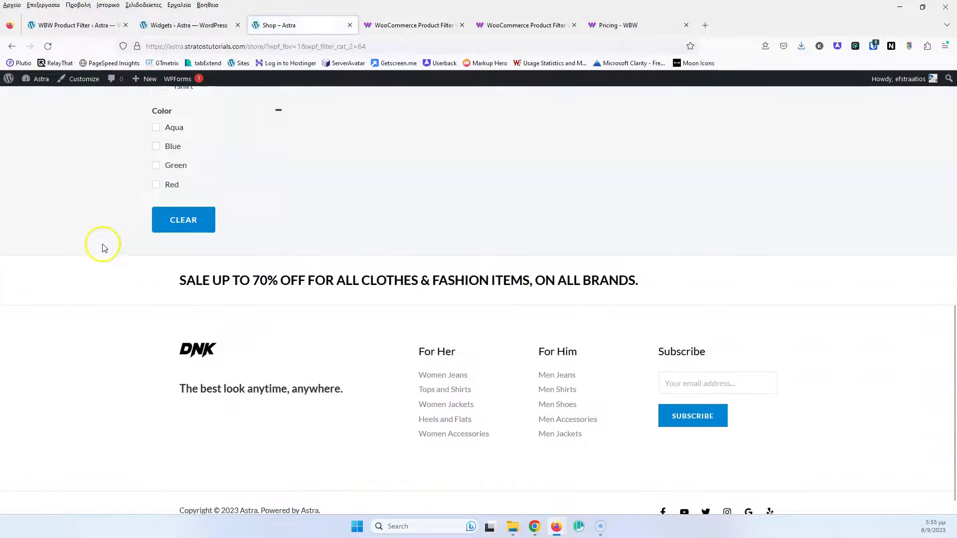
click(177, 349)
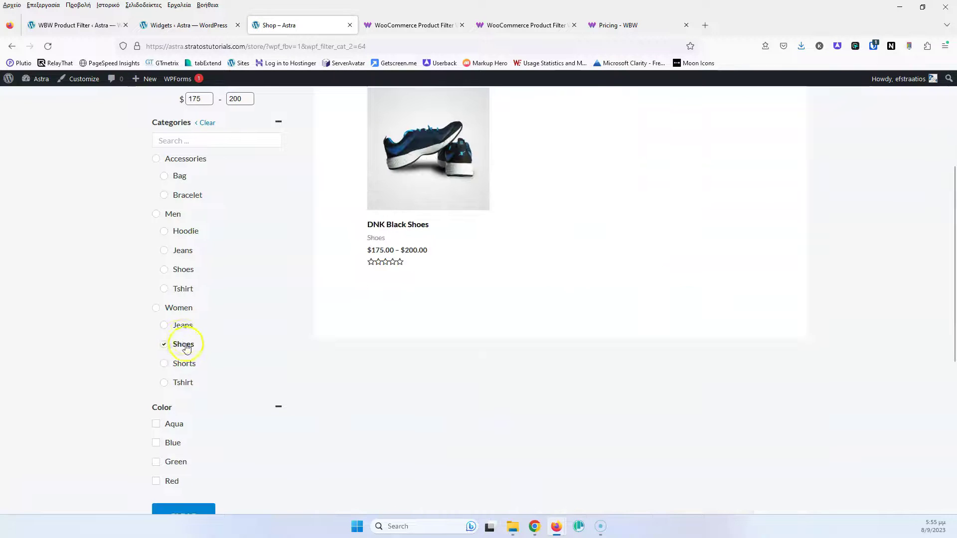
click(167, 346)
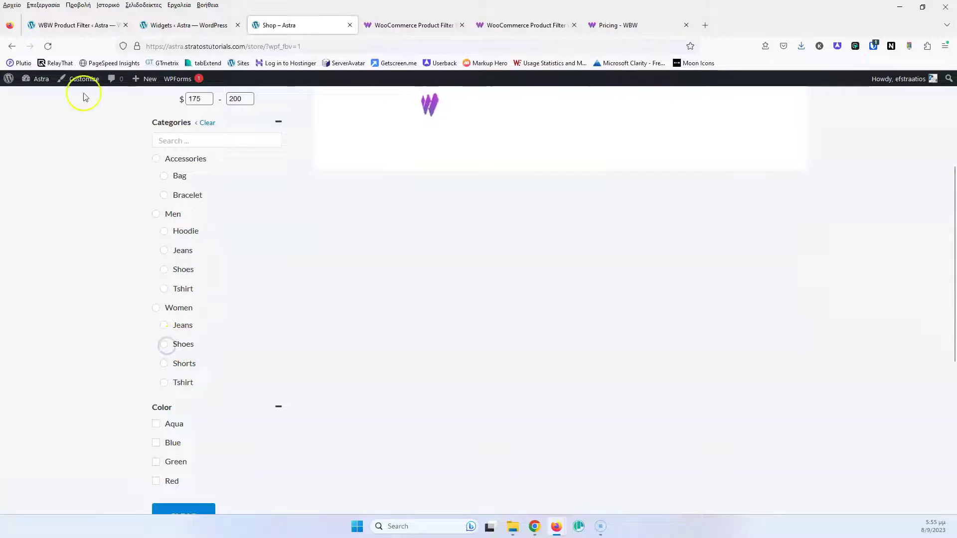
Review the remaining content options of the filter, from Set No Products Found Text to Hide Filter By Title Click
click(75, 25)
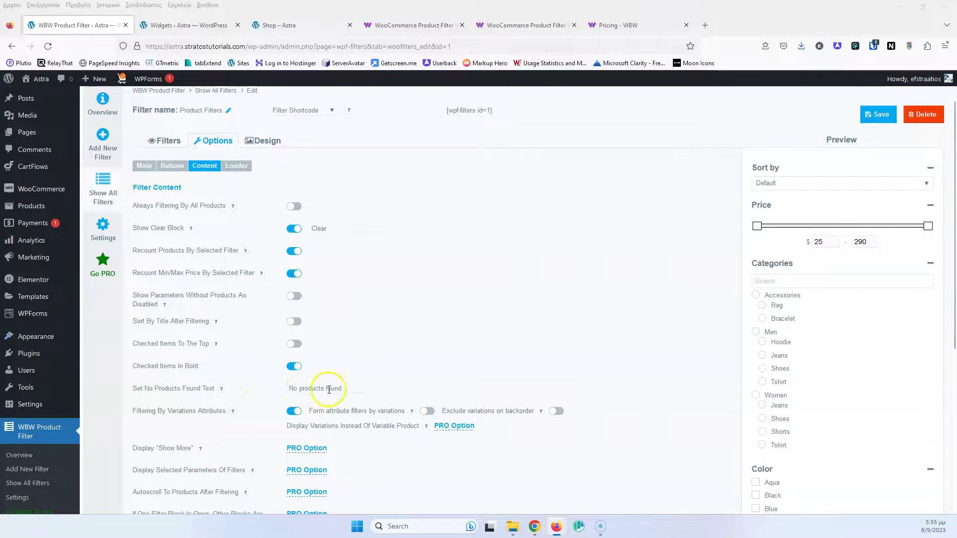
scroll(247, 372, down, 3)
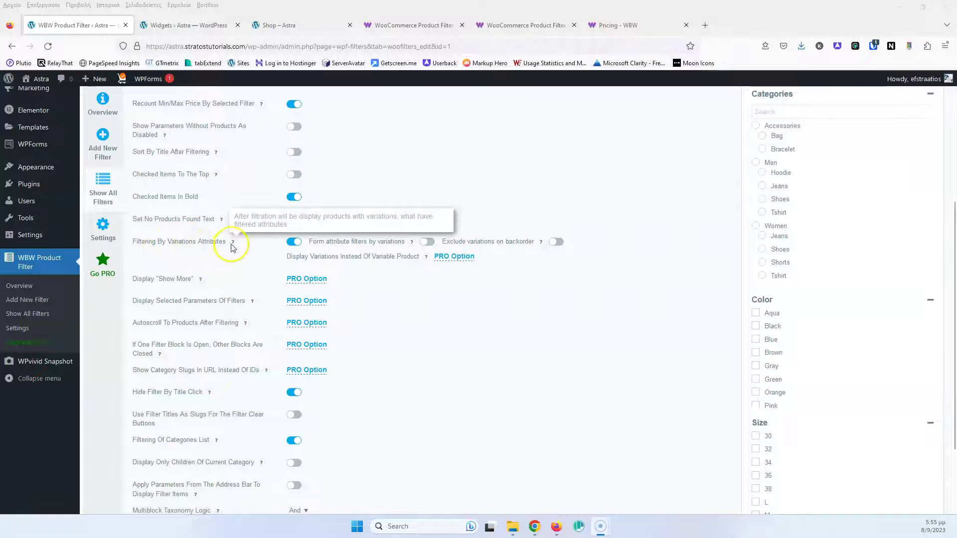
scroll(255, 302, down, 2)
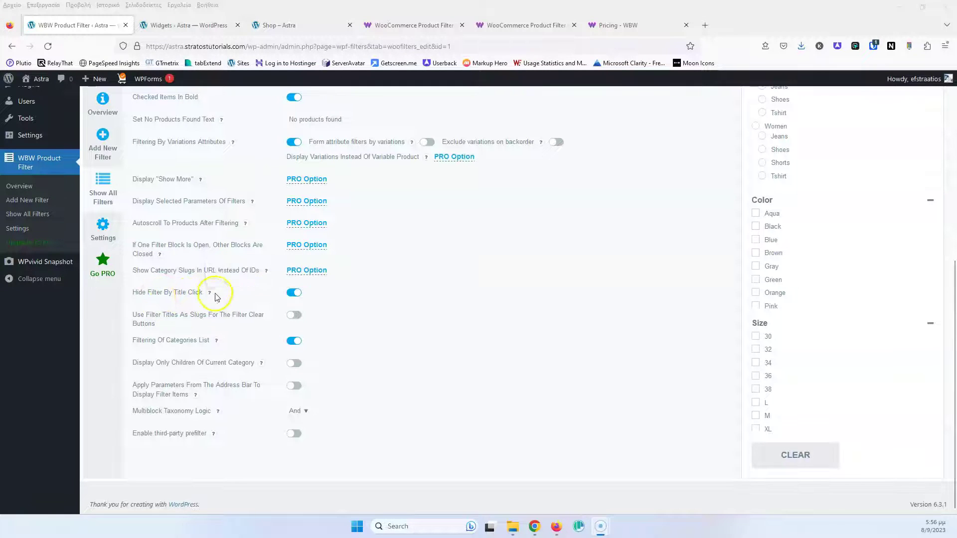
Close the Widgets page and try the Color filter's title on the shop page to check the hide-by-title behaviour
click(177, 27)
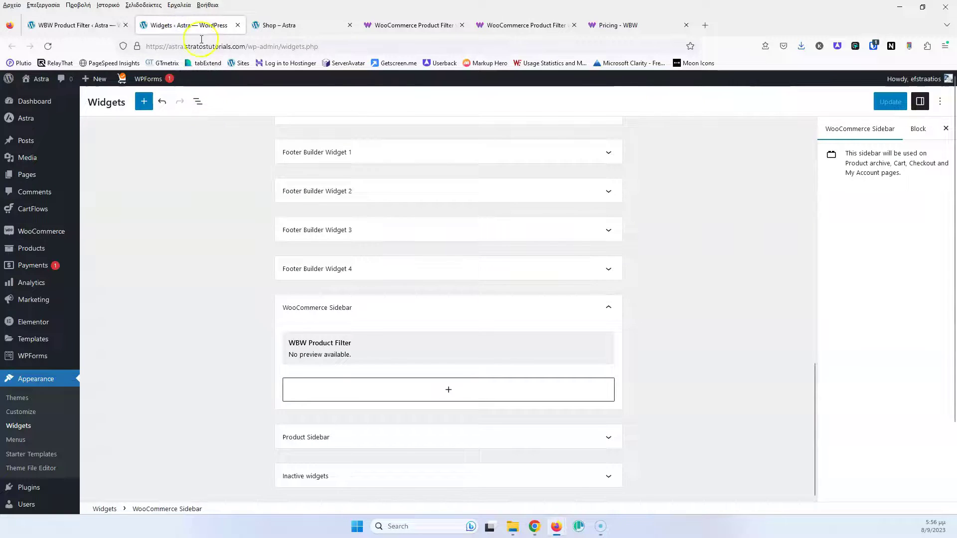
click(238, 25)
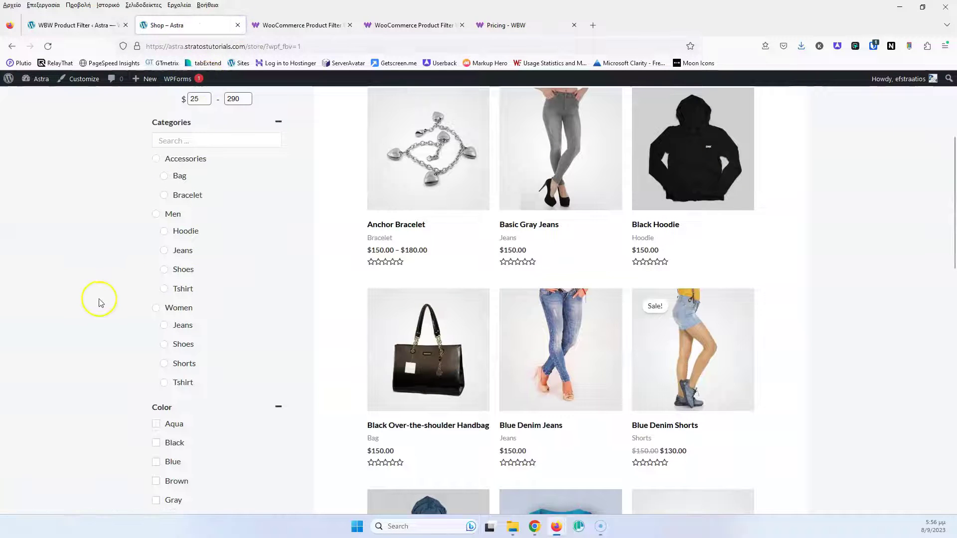
click(165, 407)
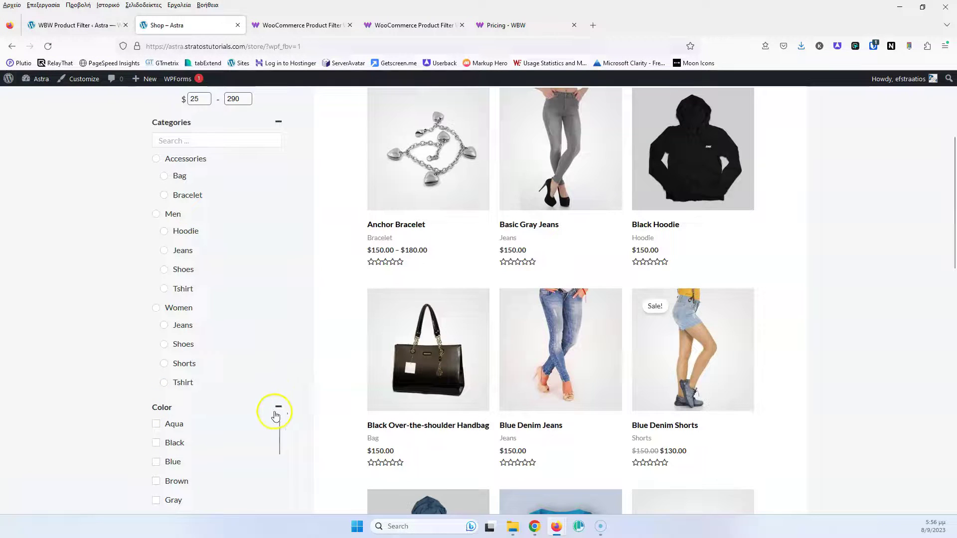
Examine the Multiblock Taxonomy Logic choices and the Enable third-party prefilter explanation in the filter's content options
click(74, 25)
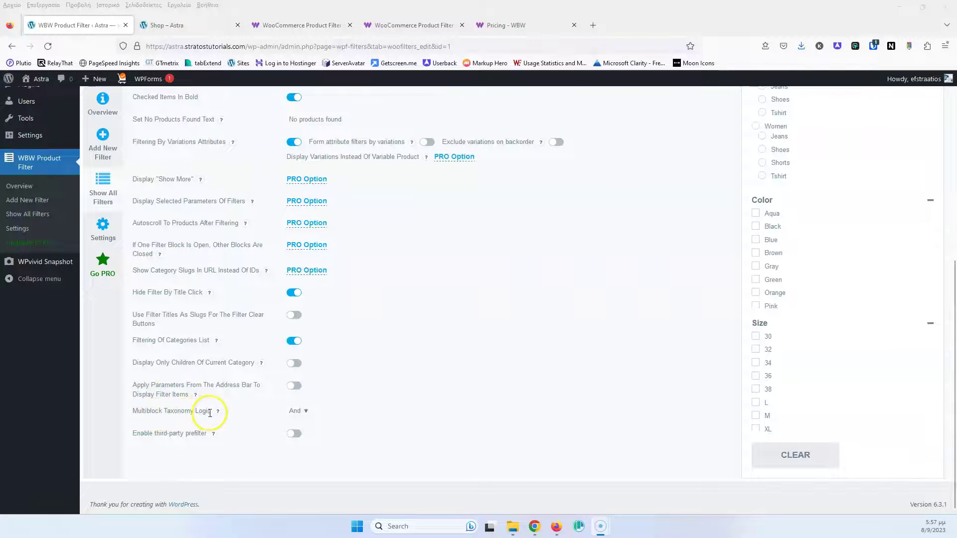
click(299, 411)
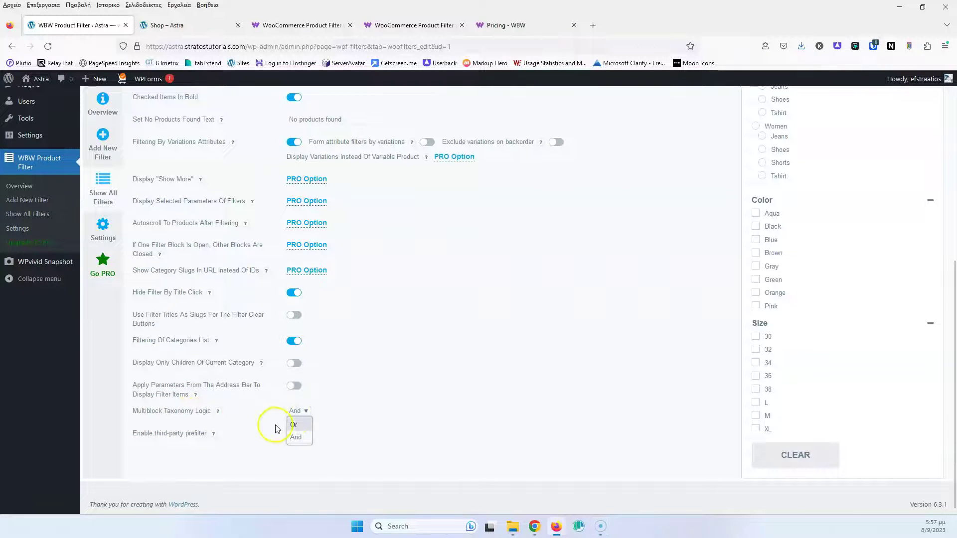
click(251, 412)
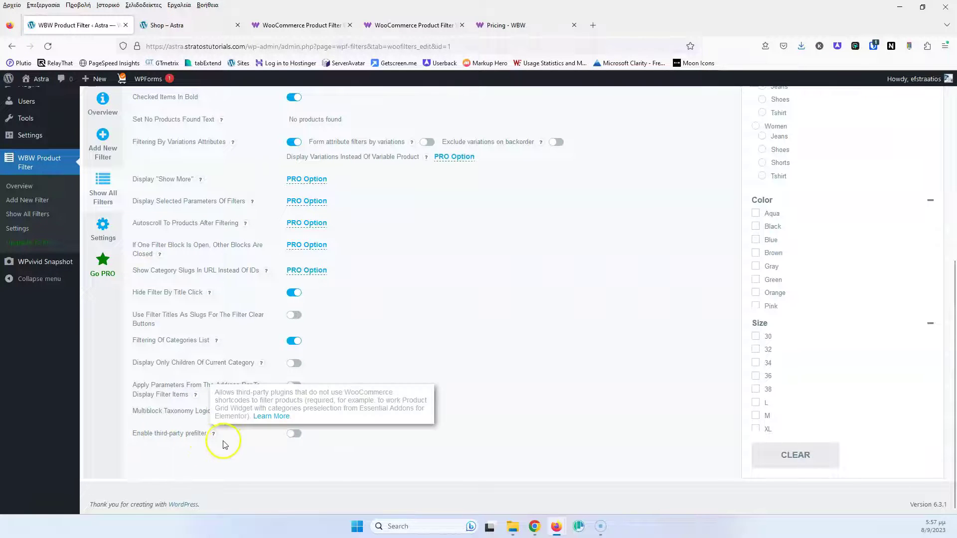
Disable Enable Filter Icon On Load in the filter's loader options and save the filter
scroll(236, 461, up, 6)
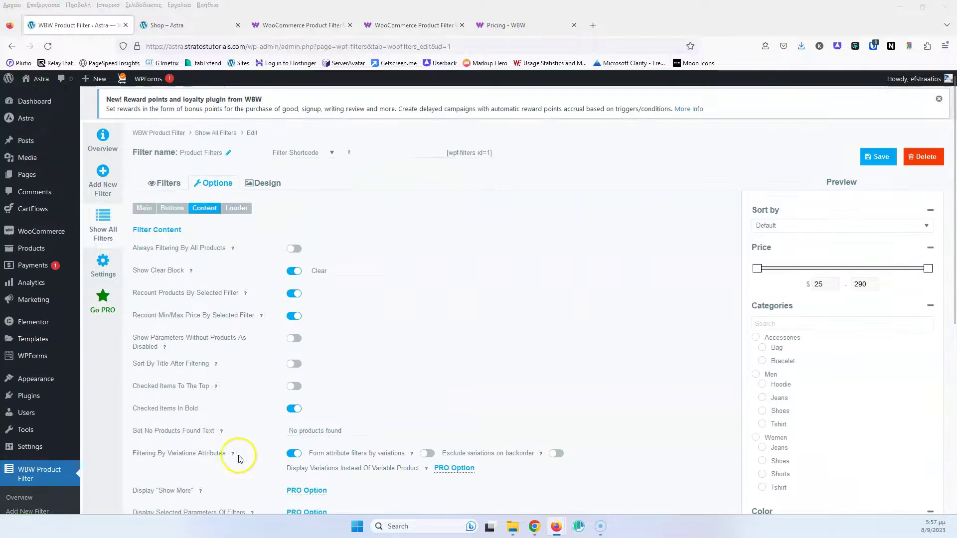
click(238, 209)
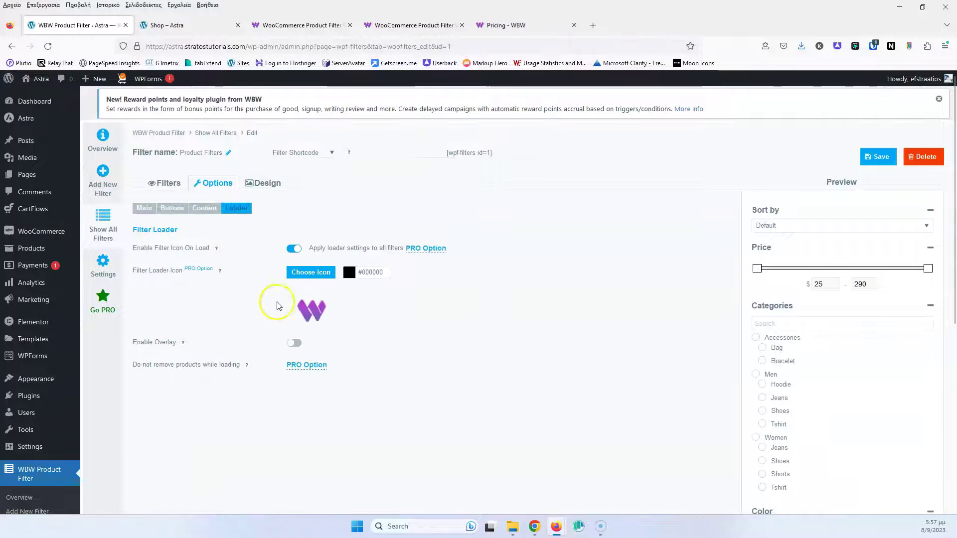
click(293, 248)
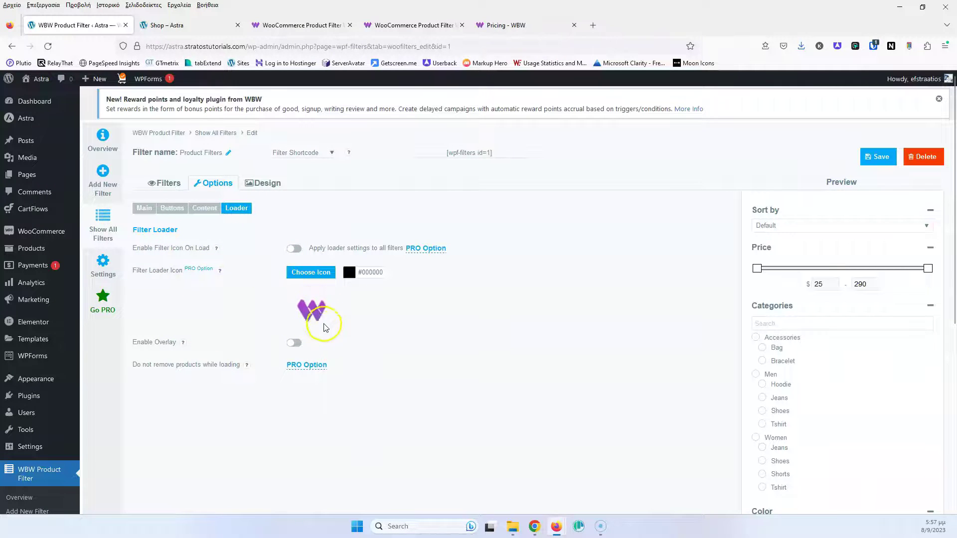
click(878, 156)
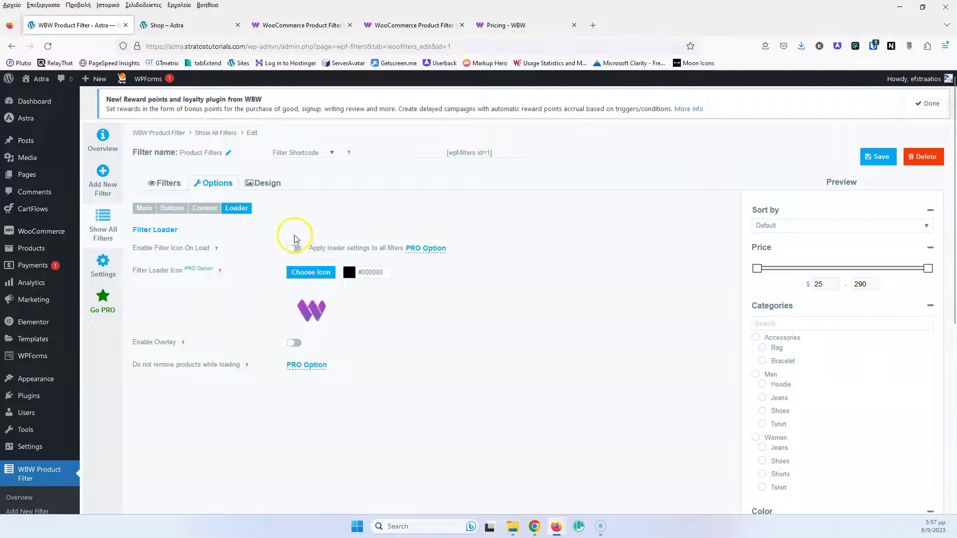
Enable Use theme styles in the filter's general design settings and save the filter
click(262, 183)
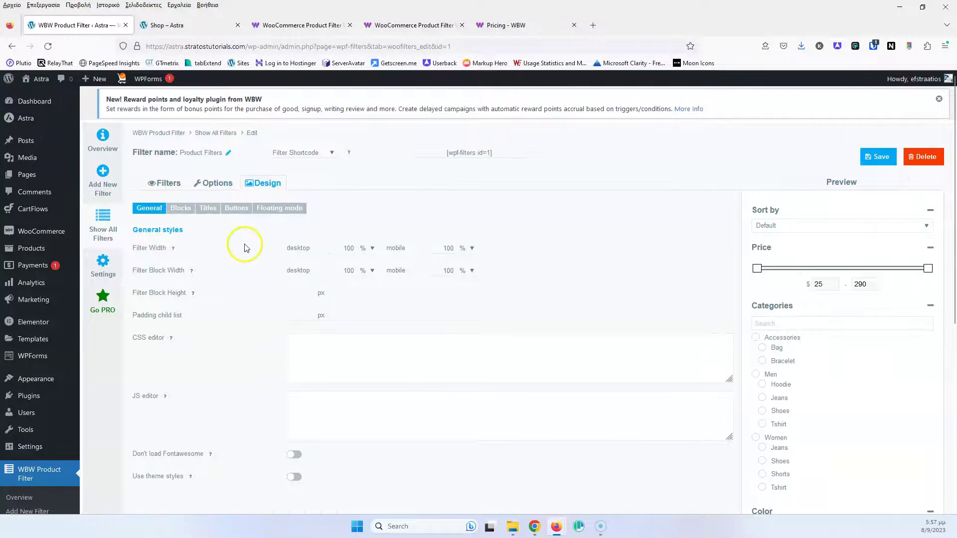
mouse_move(173, 248)
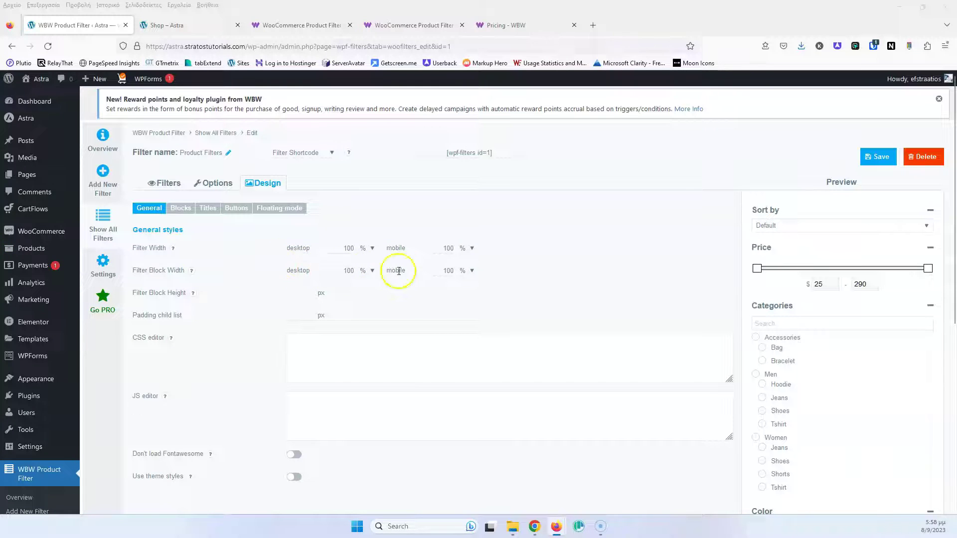
mouse_move(194, 297)
scroll(227, 294, down, 2)
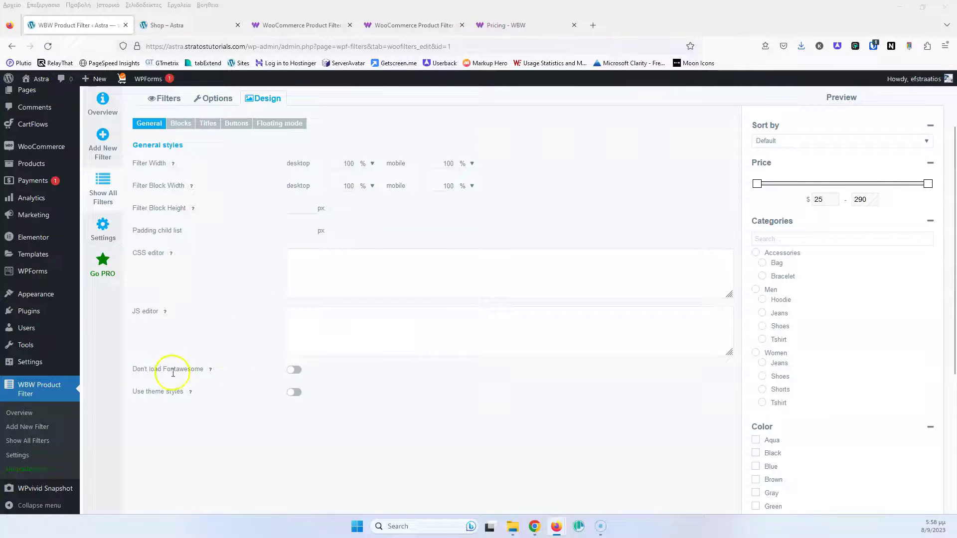
click(295, 392)
scroll(278, 412, up, 2)
click(875, 156)
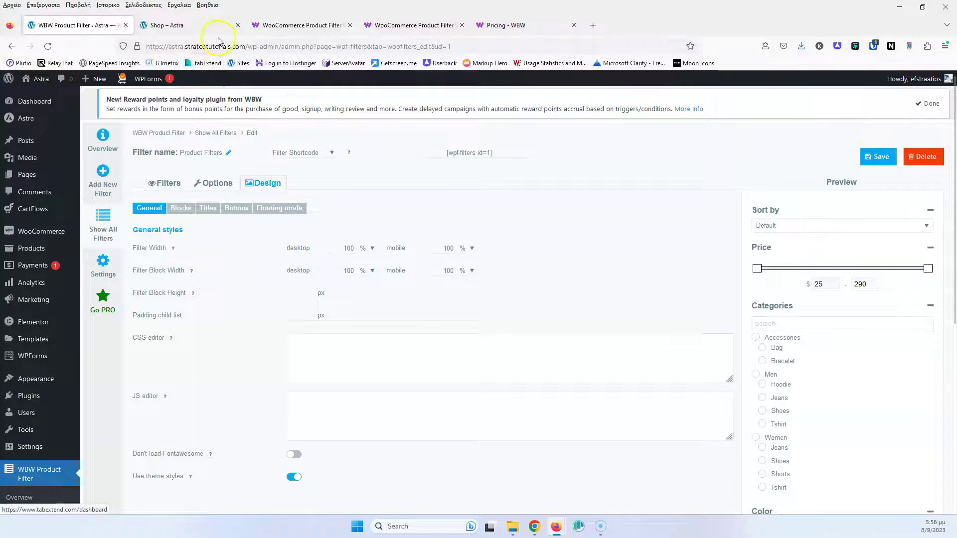
Reload the shop page and examine how the sidebar filters look with the theme styles, including the Color and Size lists
click(197, 29)
click(48, 45)
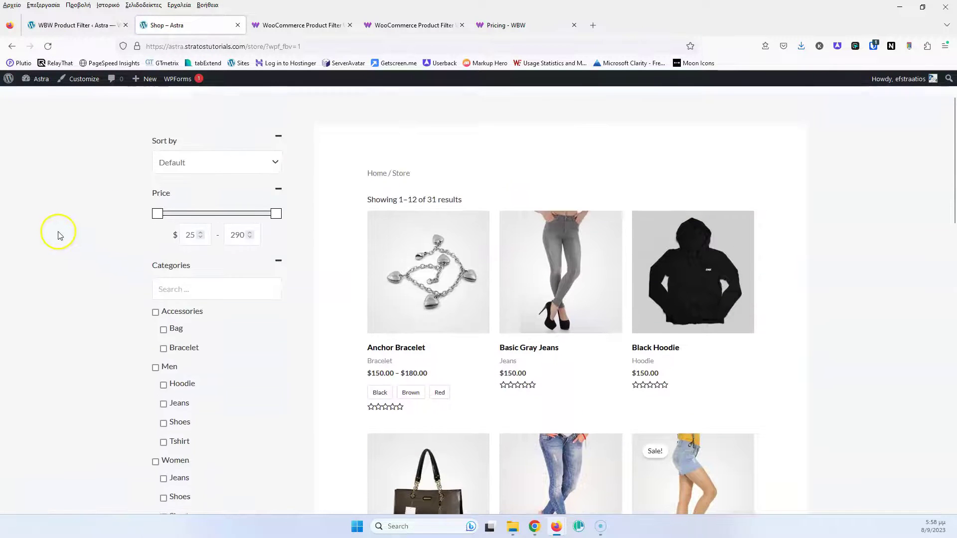
scroll(73, 229, down, 6)
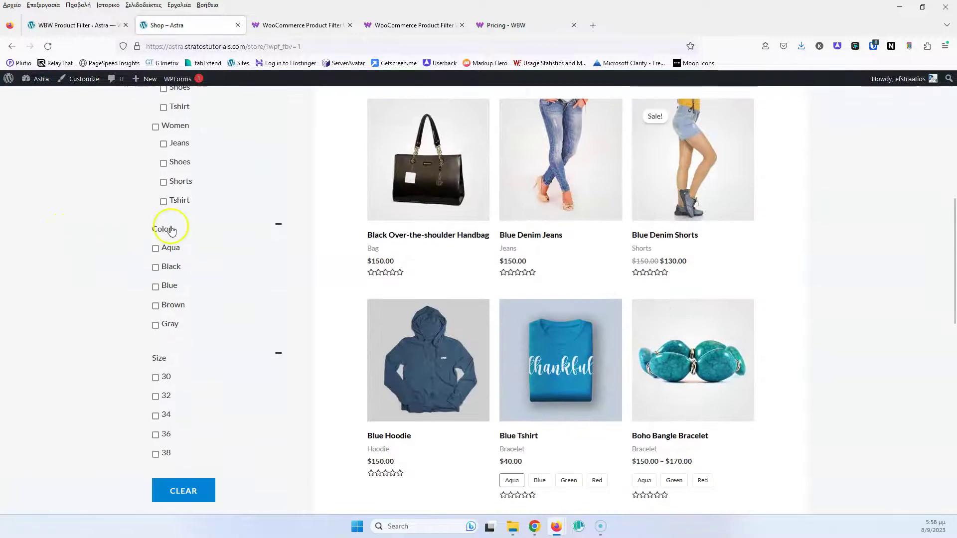
click(175, 229)
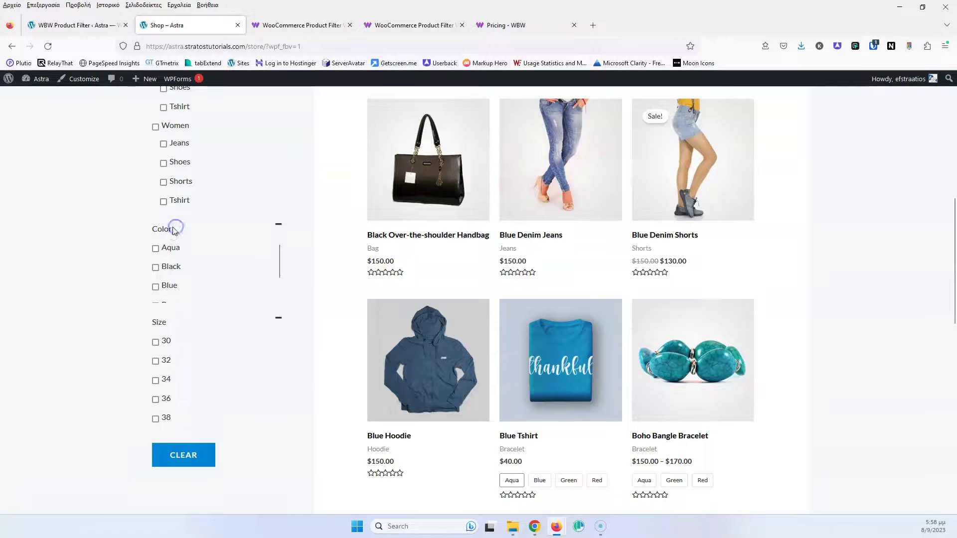
scroll(145, 293, up, 7)
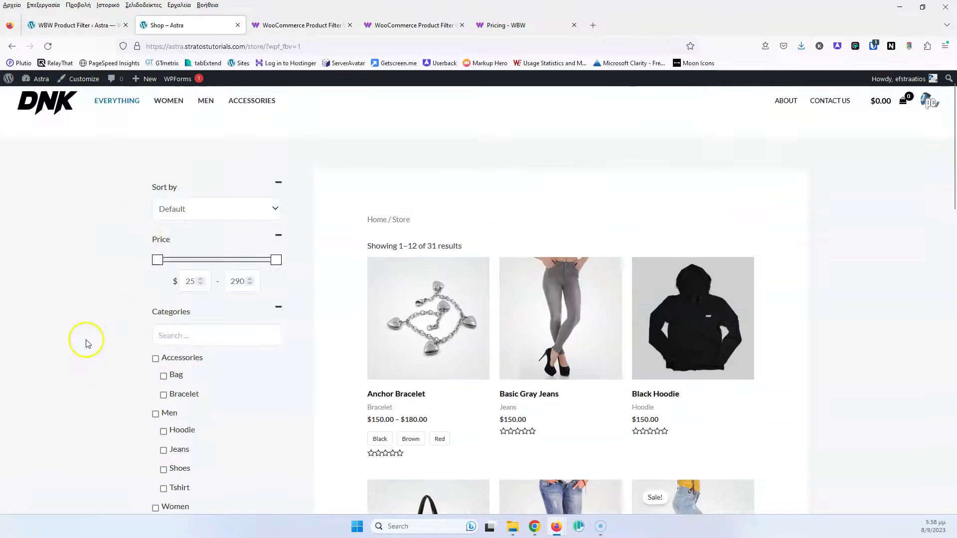
scroll(115, 349, down, 4)
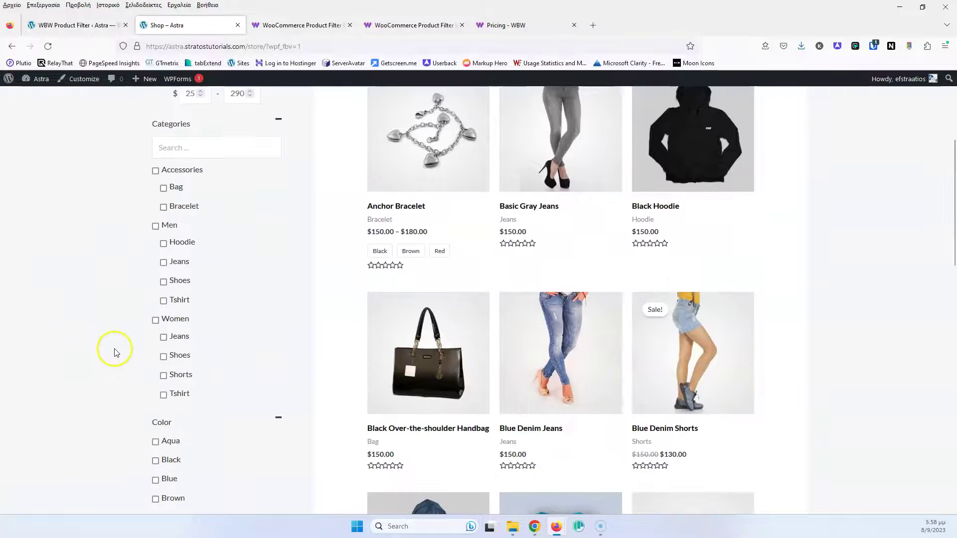
scroll(135, 374, down, 3)
scroll(134, 357, up, 7)
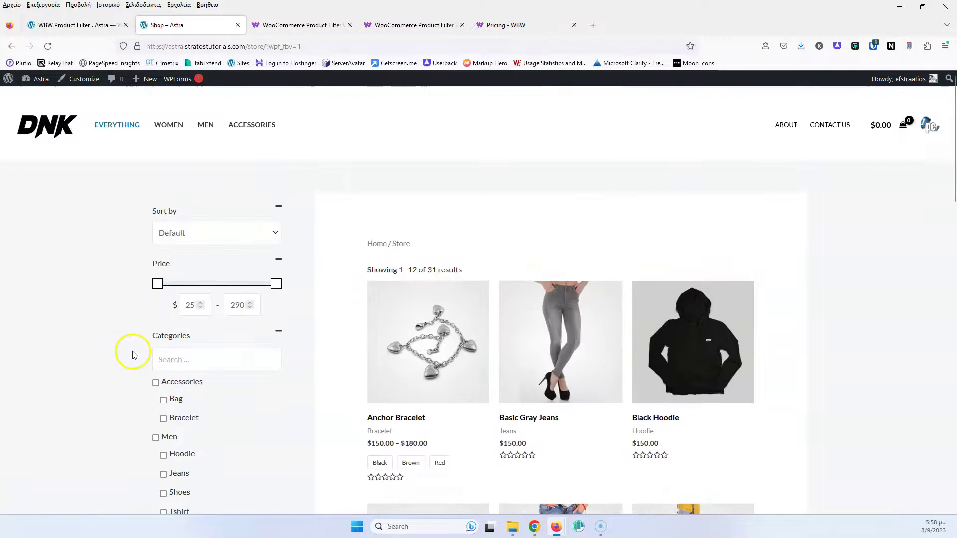
scroll(175, 424, down, 7)
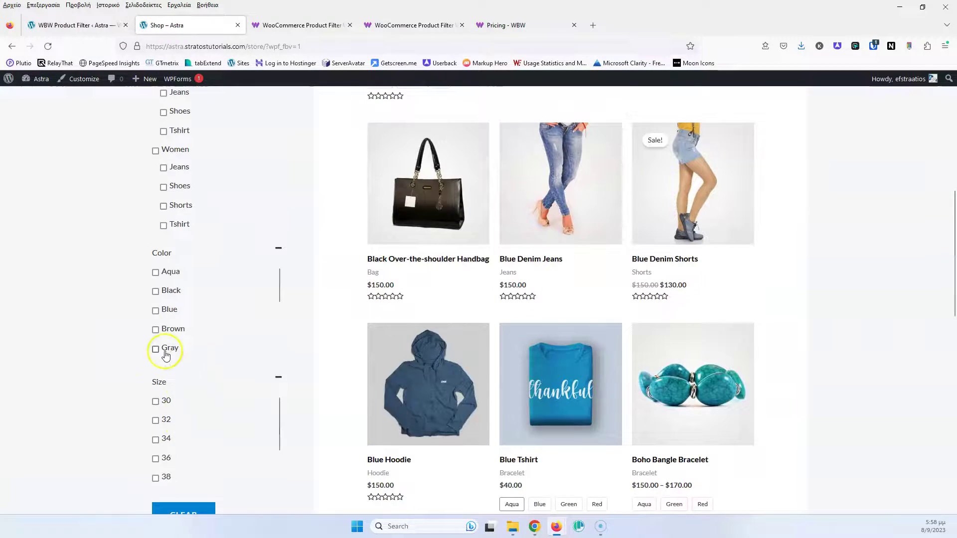
scroll(166, 352, up, 7)
Disable Use theme styles in the filter's general design settings and save the filter
click(95, 25)
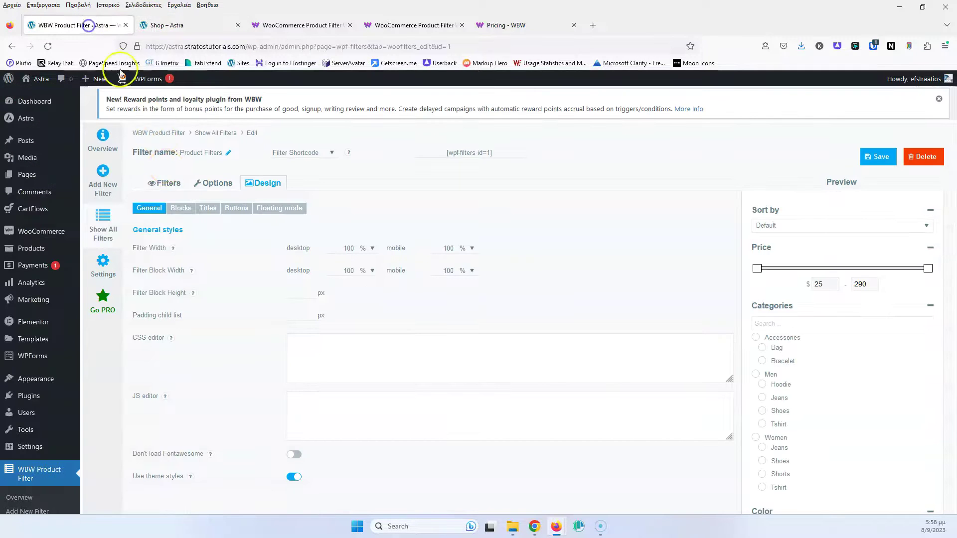
click(292, 478)
click(876, 156)
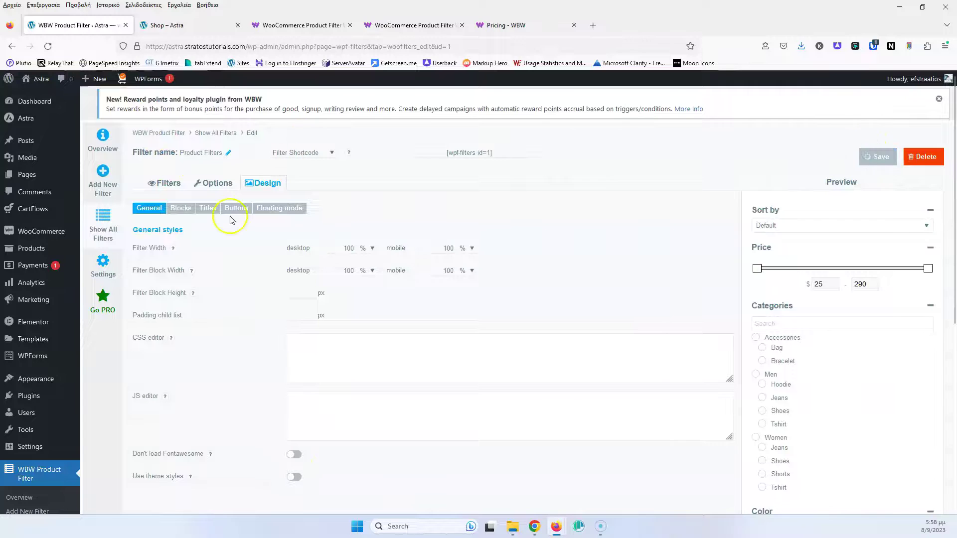
Review the filter's design settings for blocks, titles, buttons and floating mode
click(180, 208)
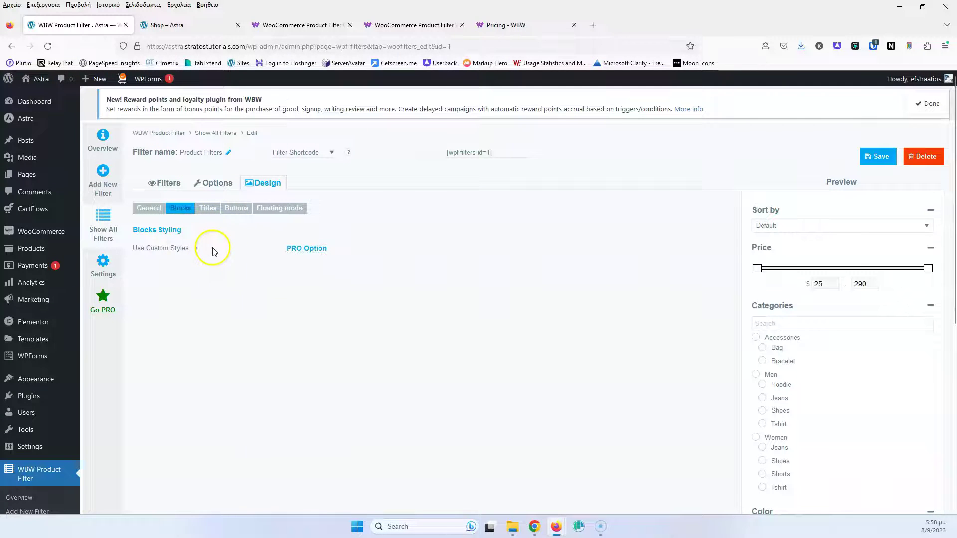
click(207, 209)
click(236, 209)
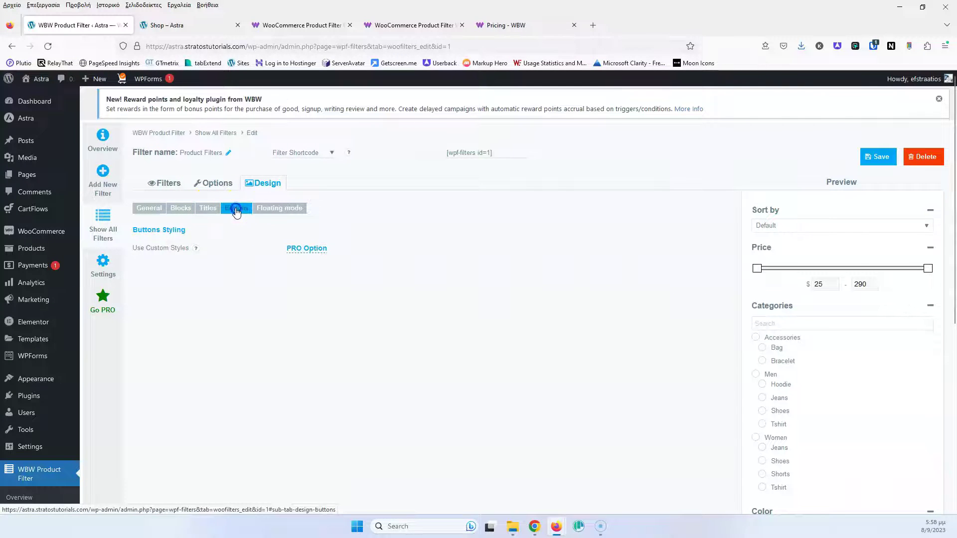
click(265, 209)
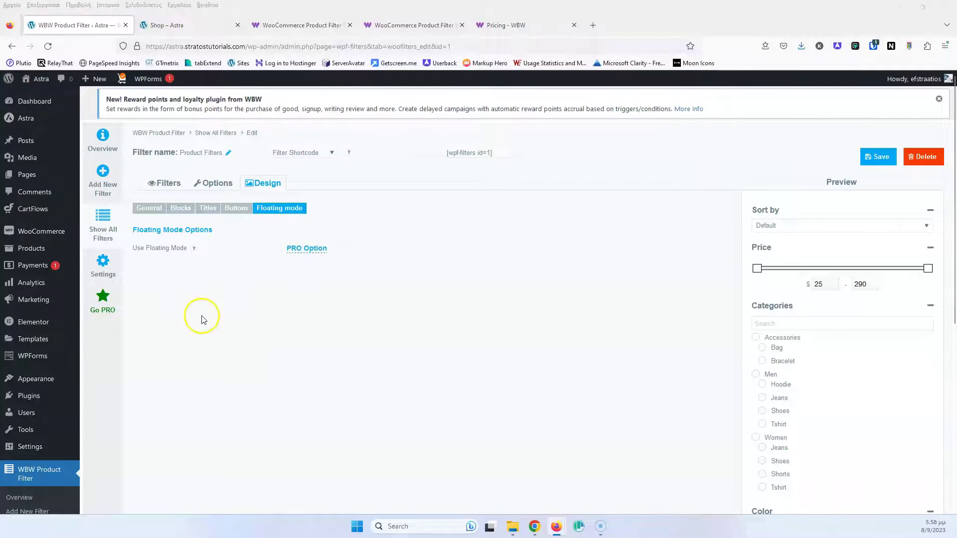
Enable Move Sidebar To Top For Mobile in the plugin's global settings and save them
click(109, 267)
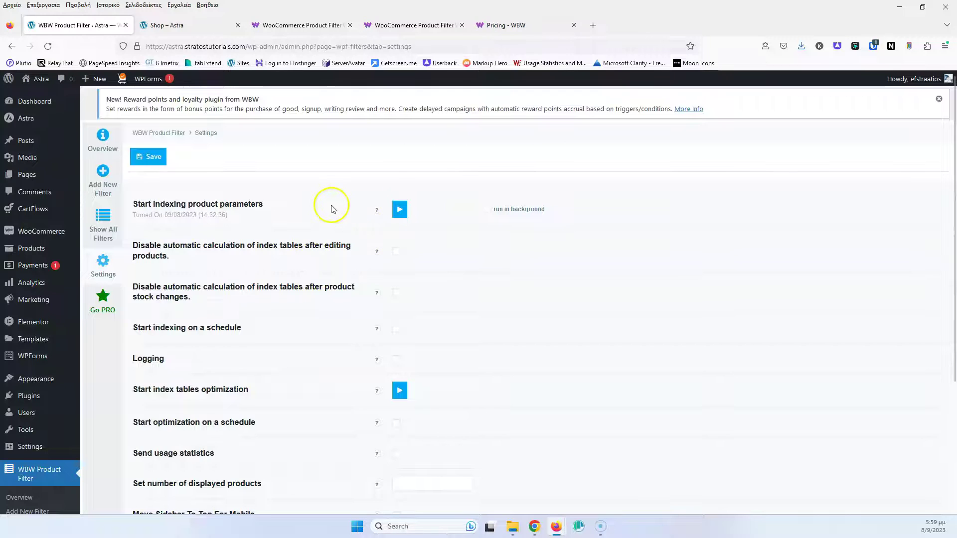
scroll(331, 207, down, 3)
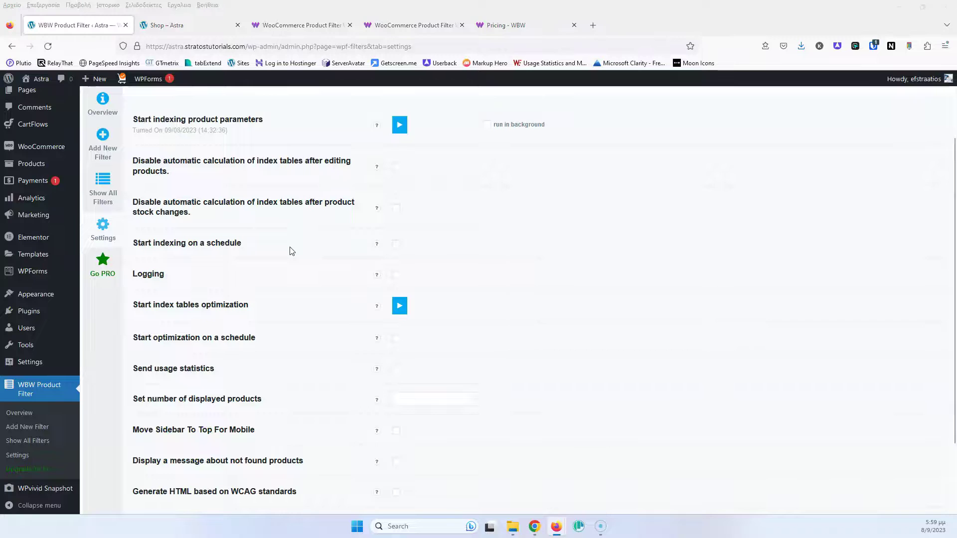
scroll(292, 250, down, 3)
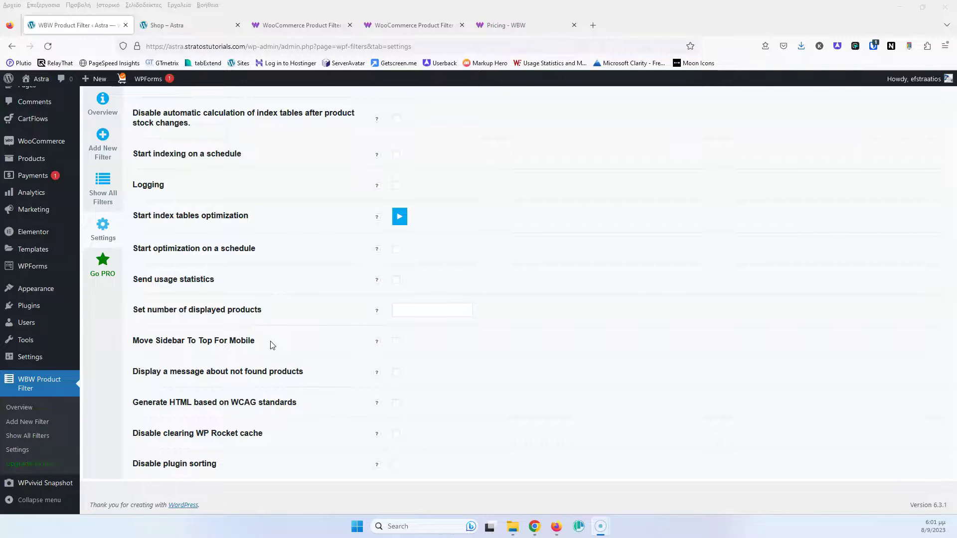
click(396, 342)
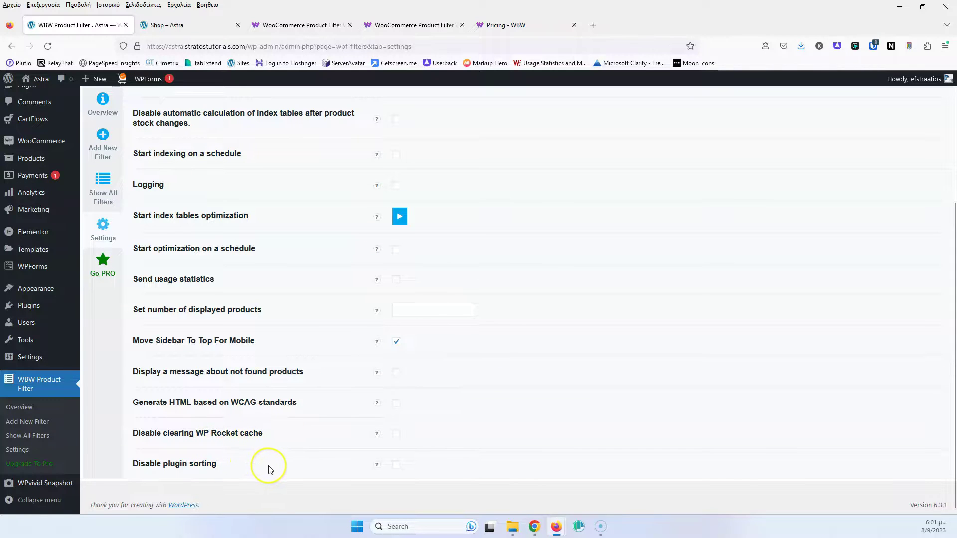
scroll(270, 470, up, 3)
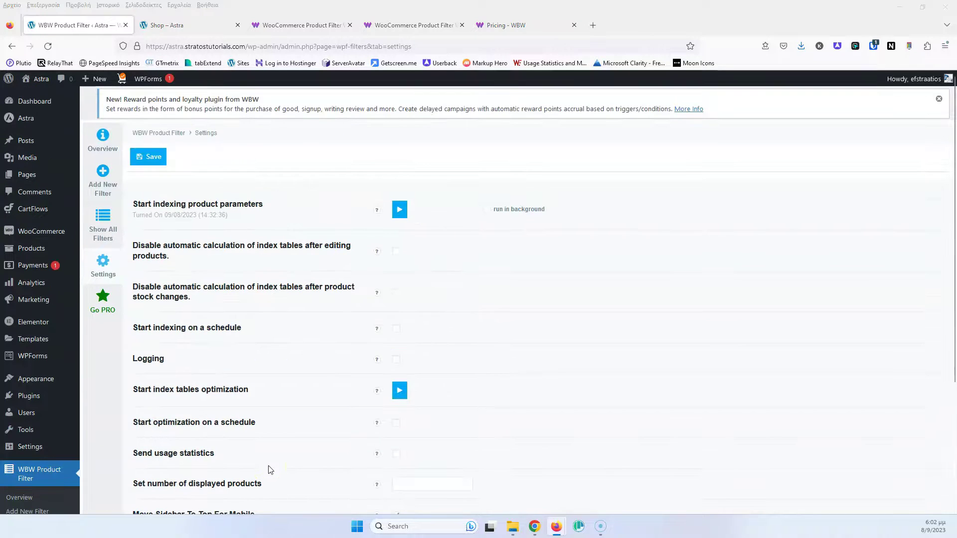
click(152, 158)
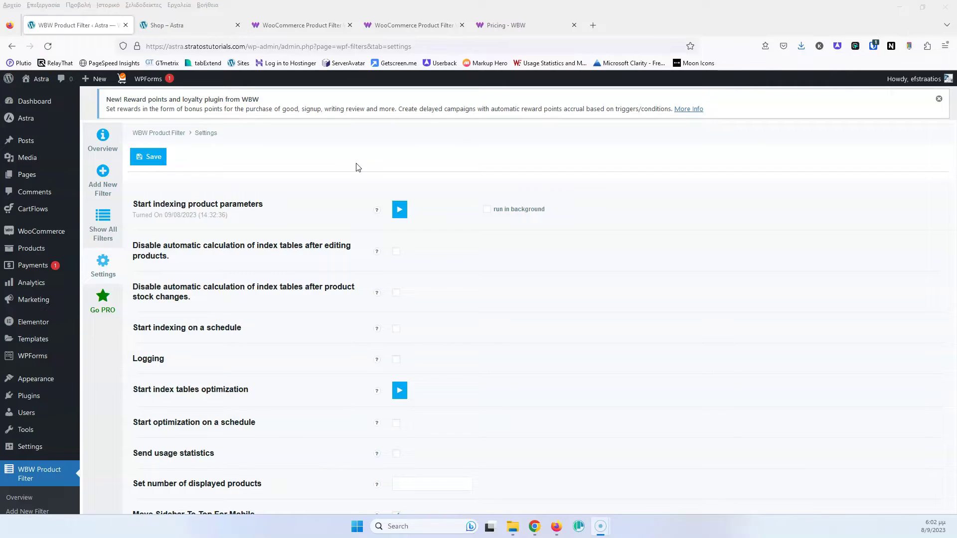
click(346, 163)
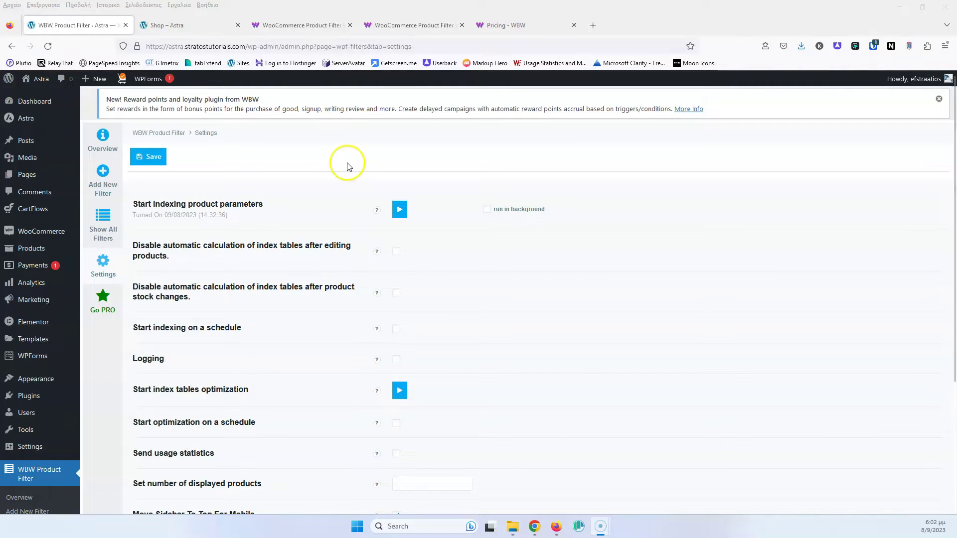